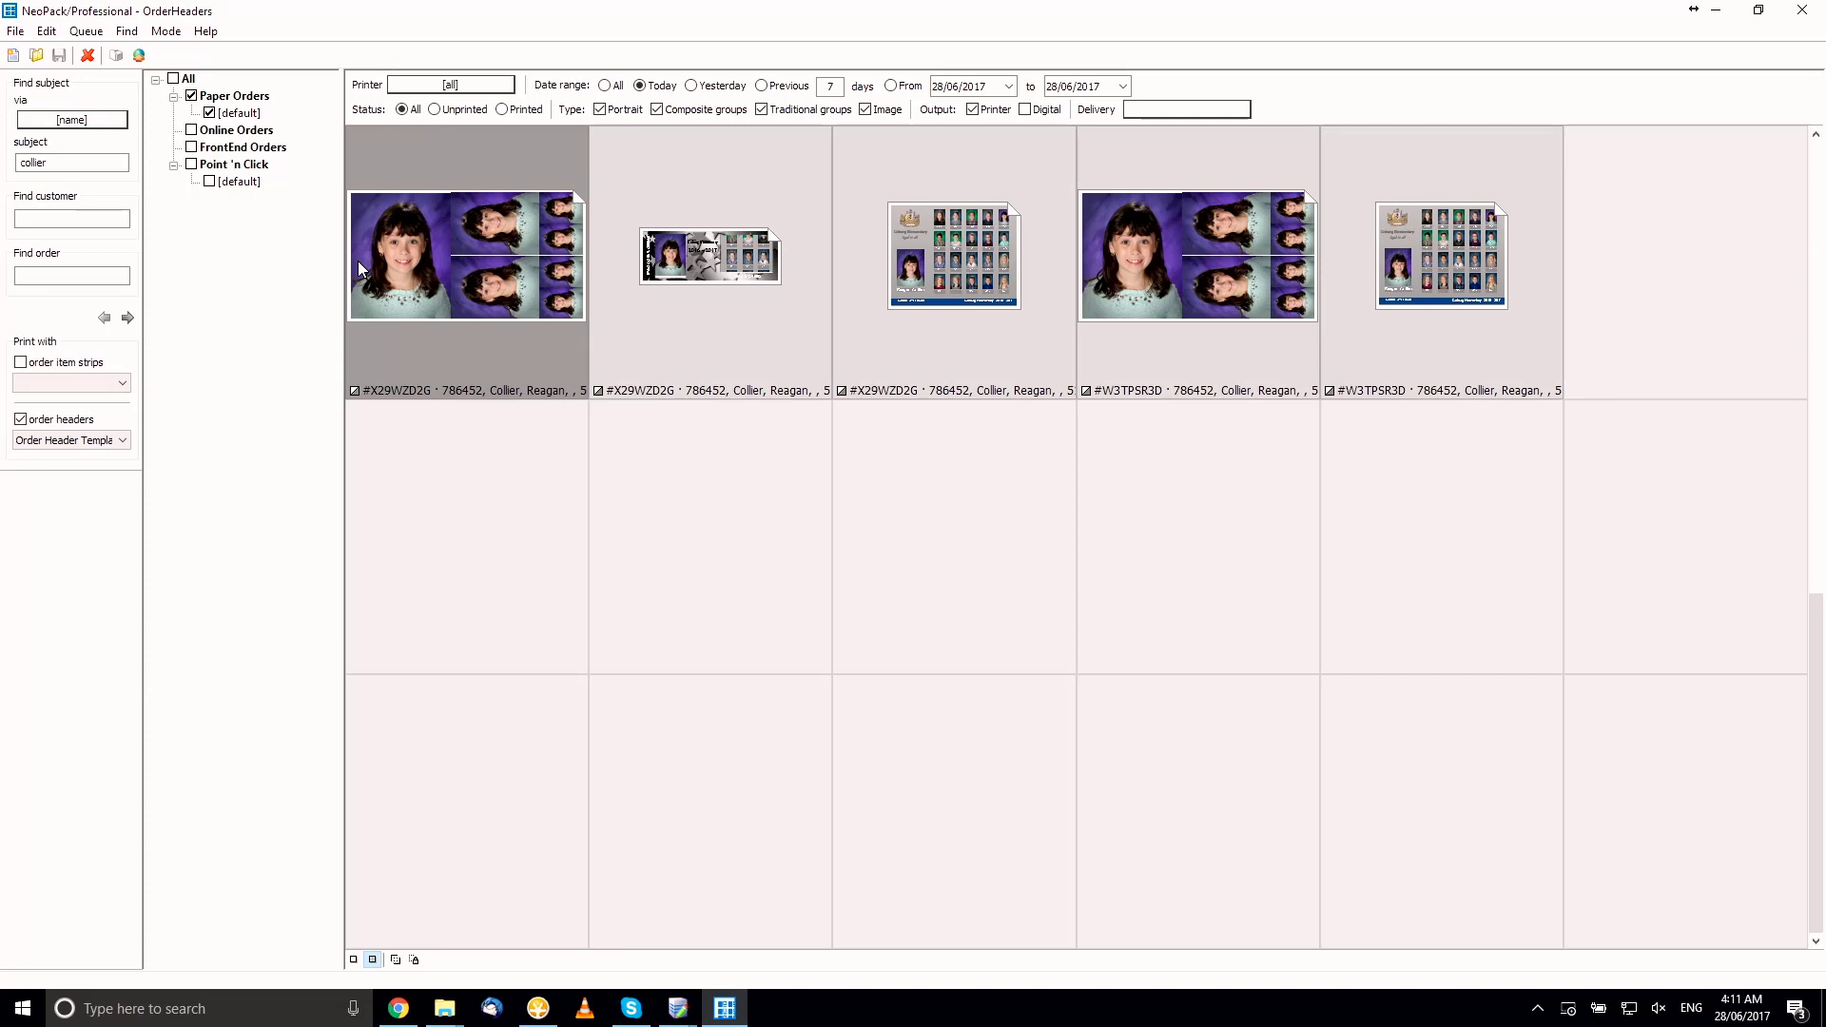
Show the class composite from the first order as a single full-size page
left_click(938, 367)
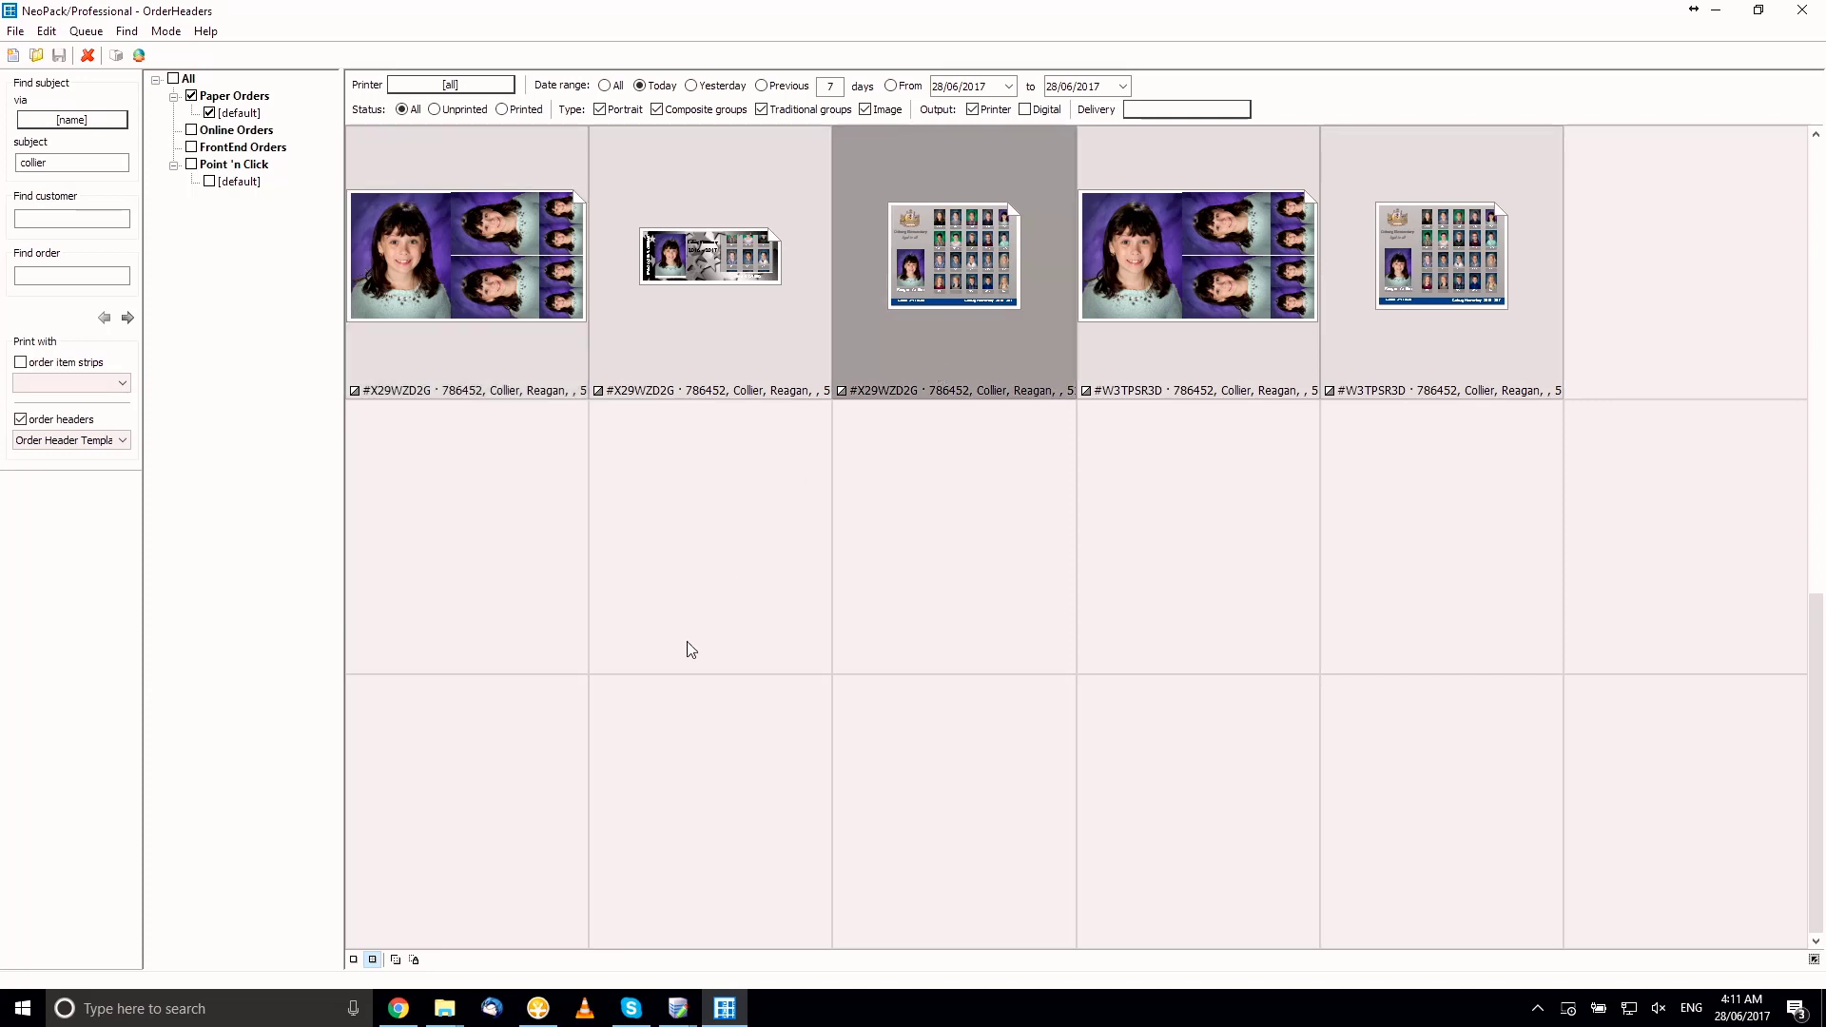
left_click(354, 959)
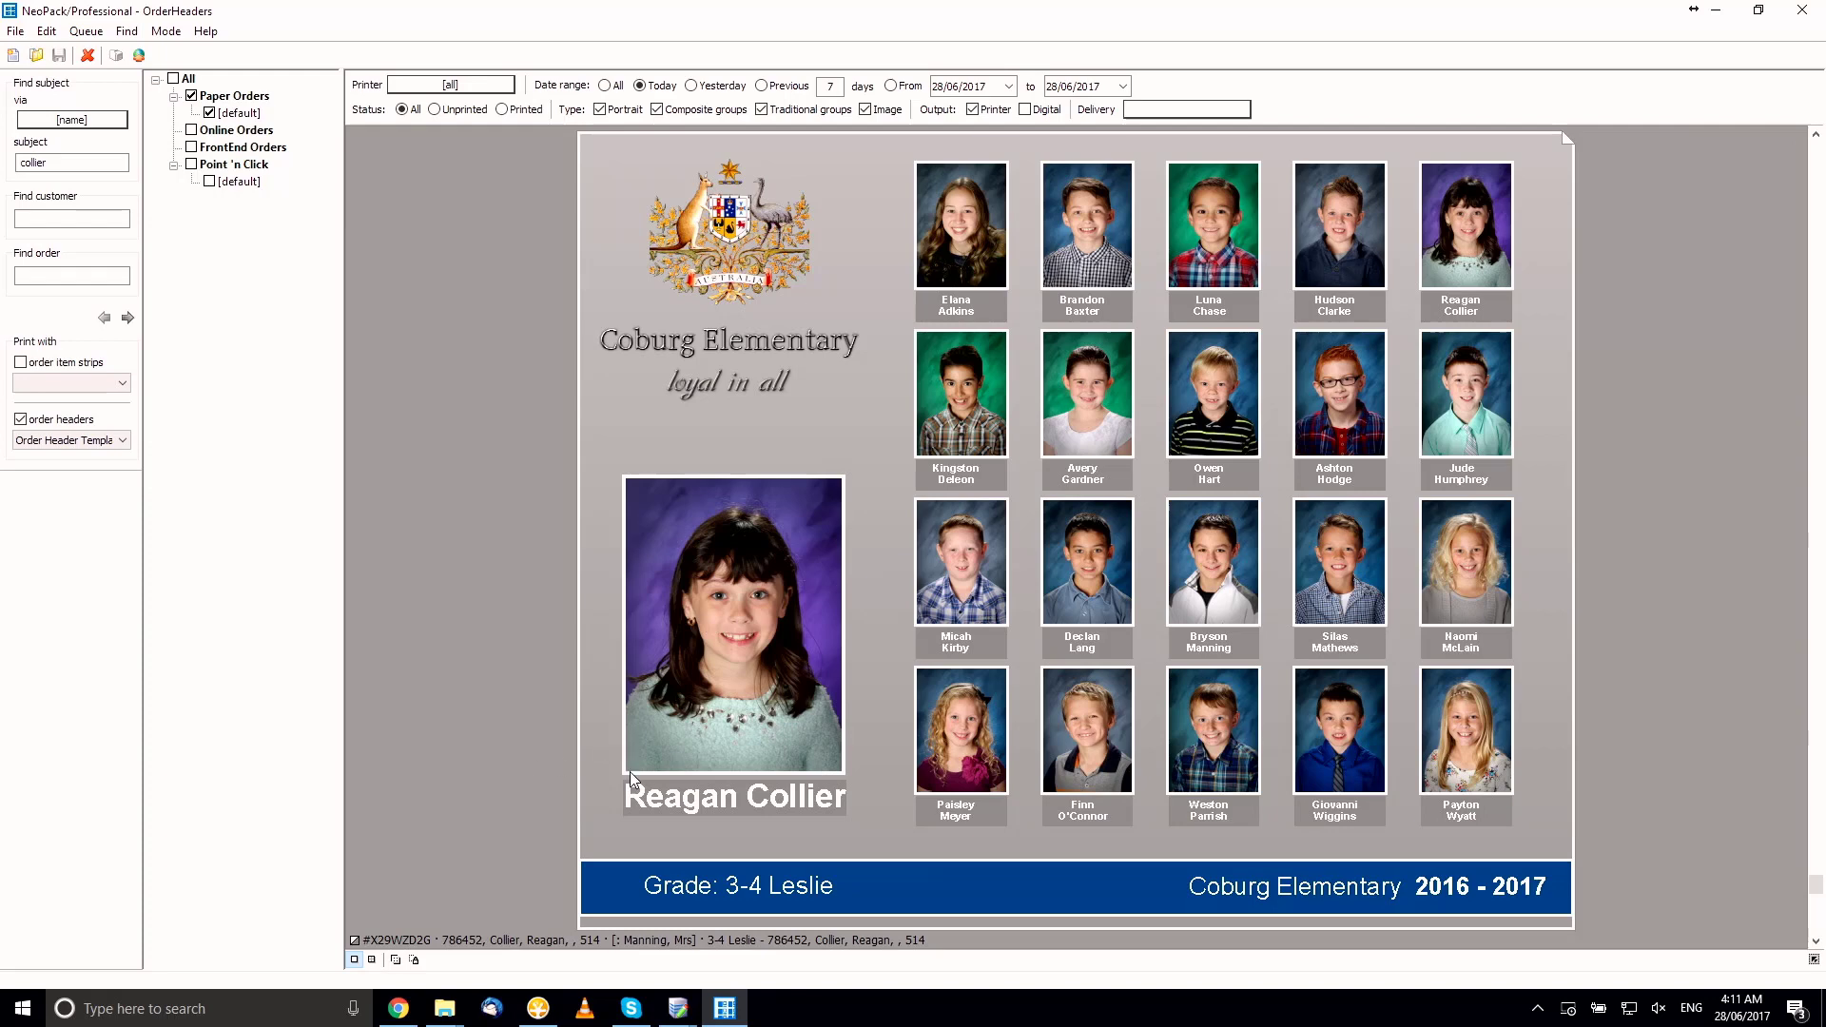
Switch to Altap Salamander, launch NeoComposite from it and open the OrderHeaders job
left_click(537, 1010)
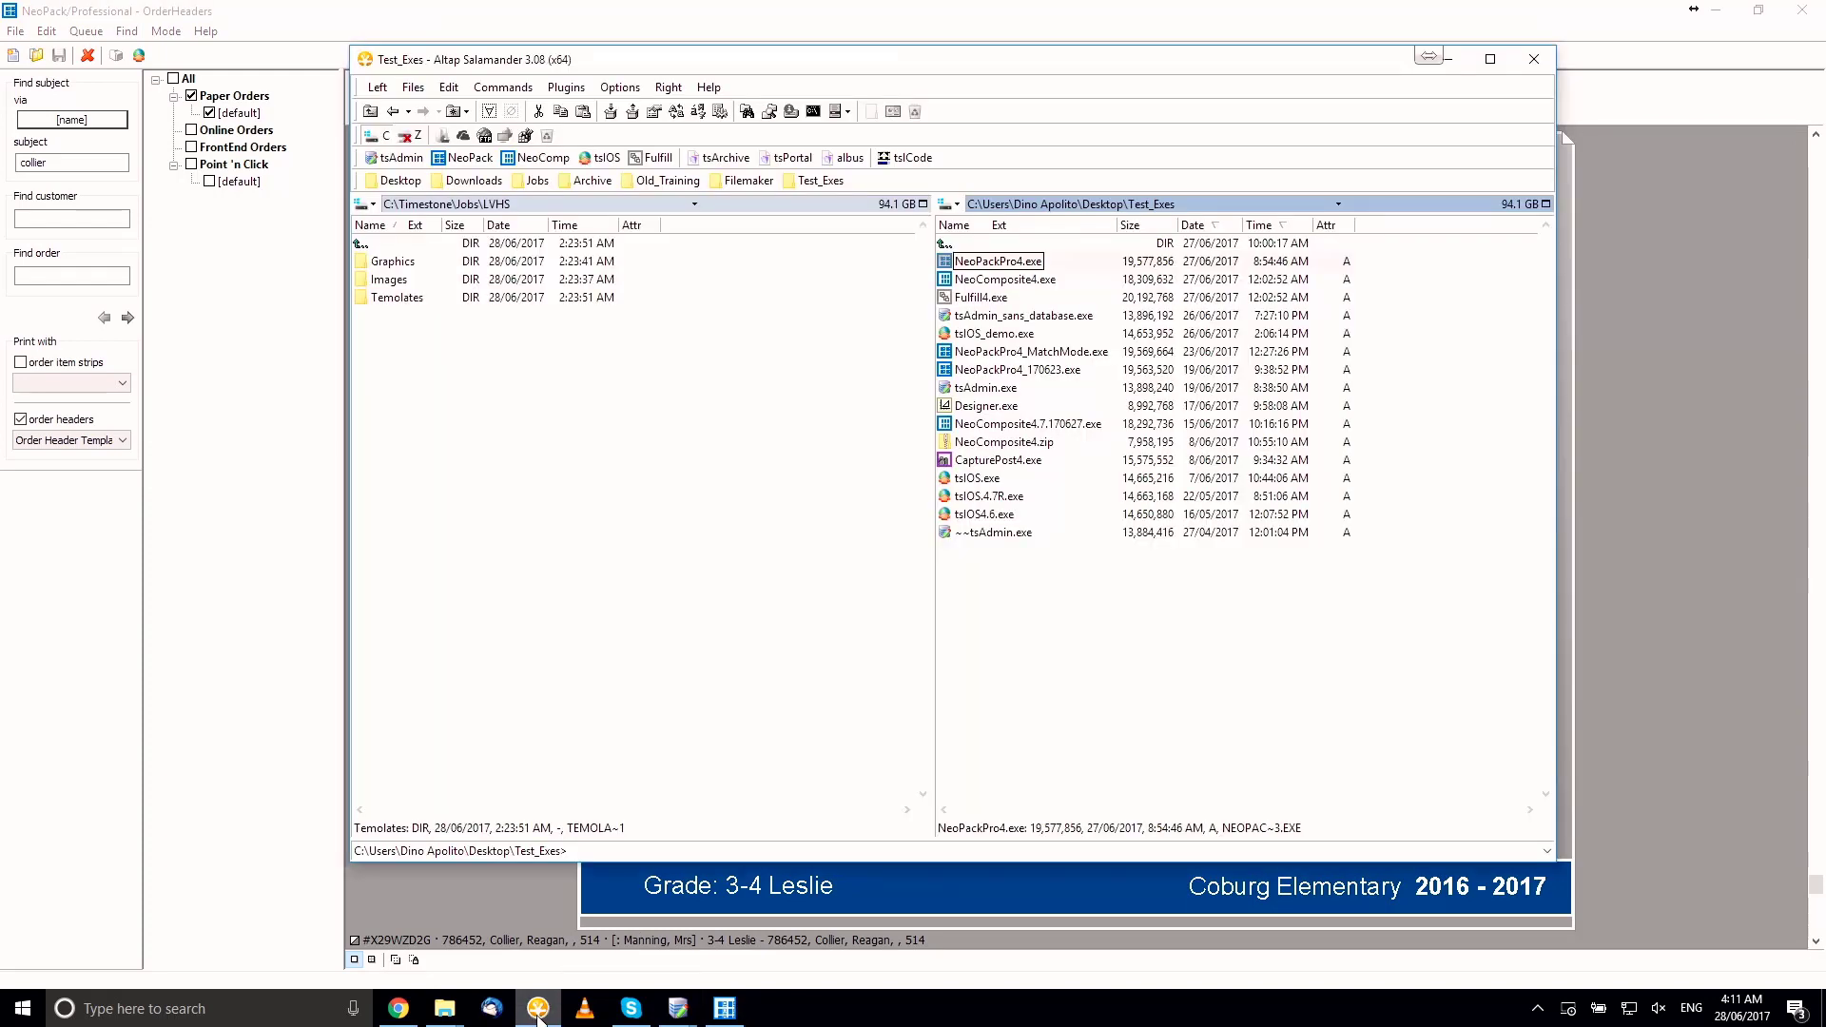
left_click(538, 158)
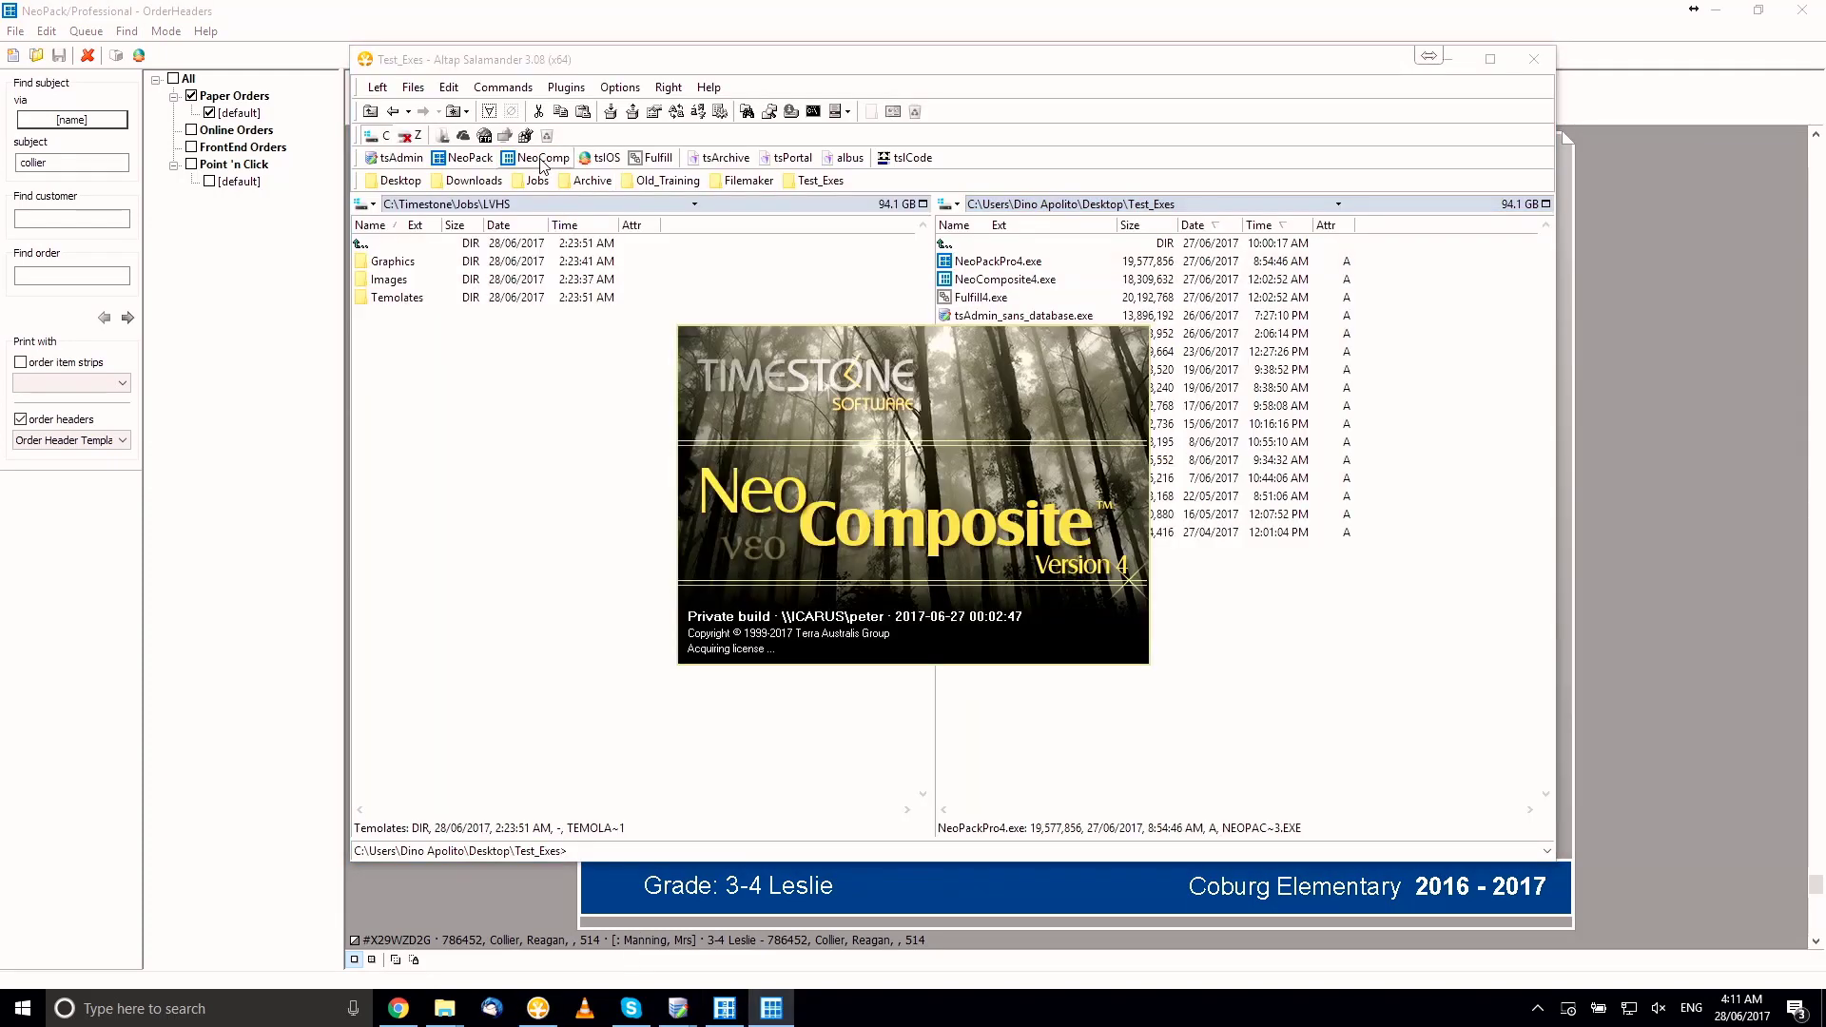
left_click(903, 601)
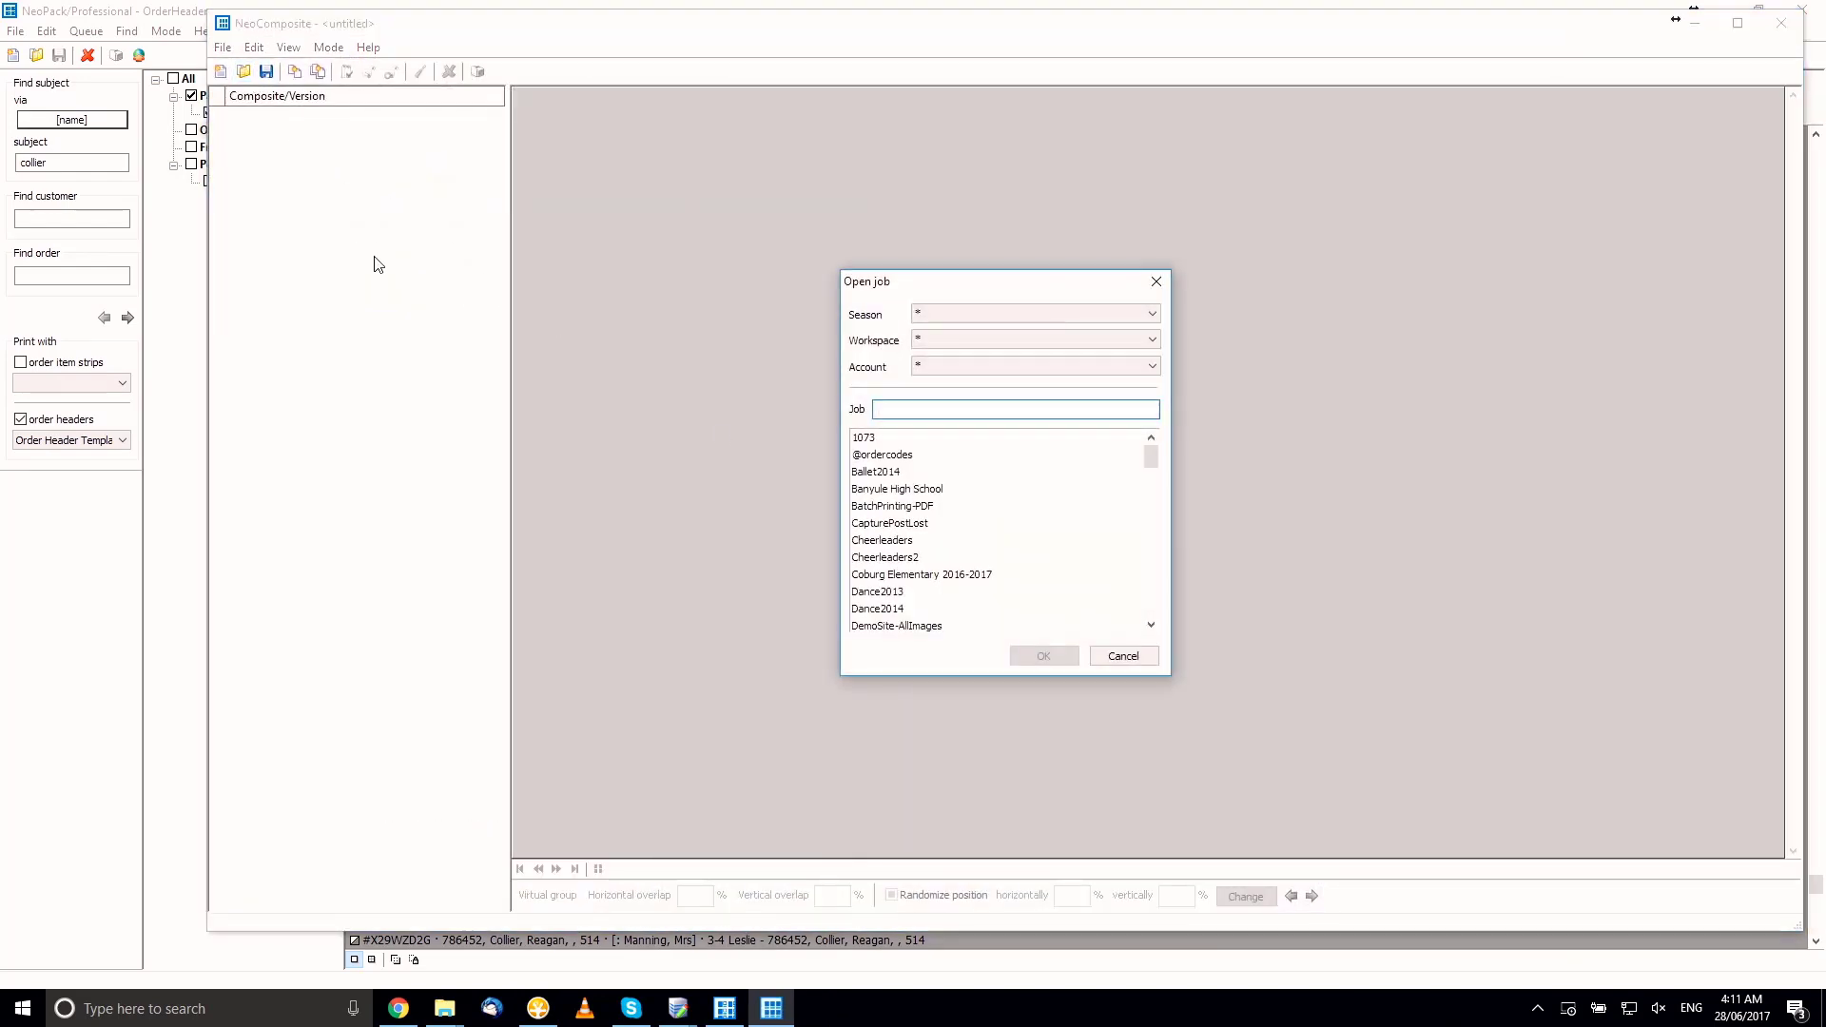
type("ord")
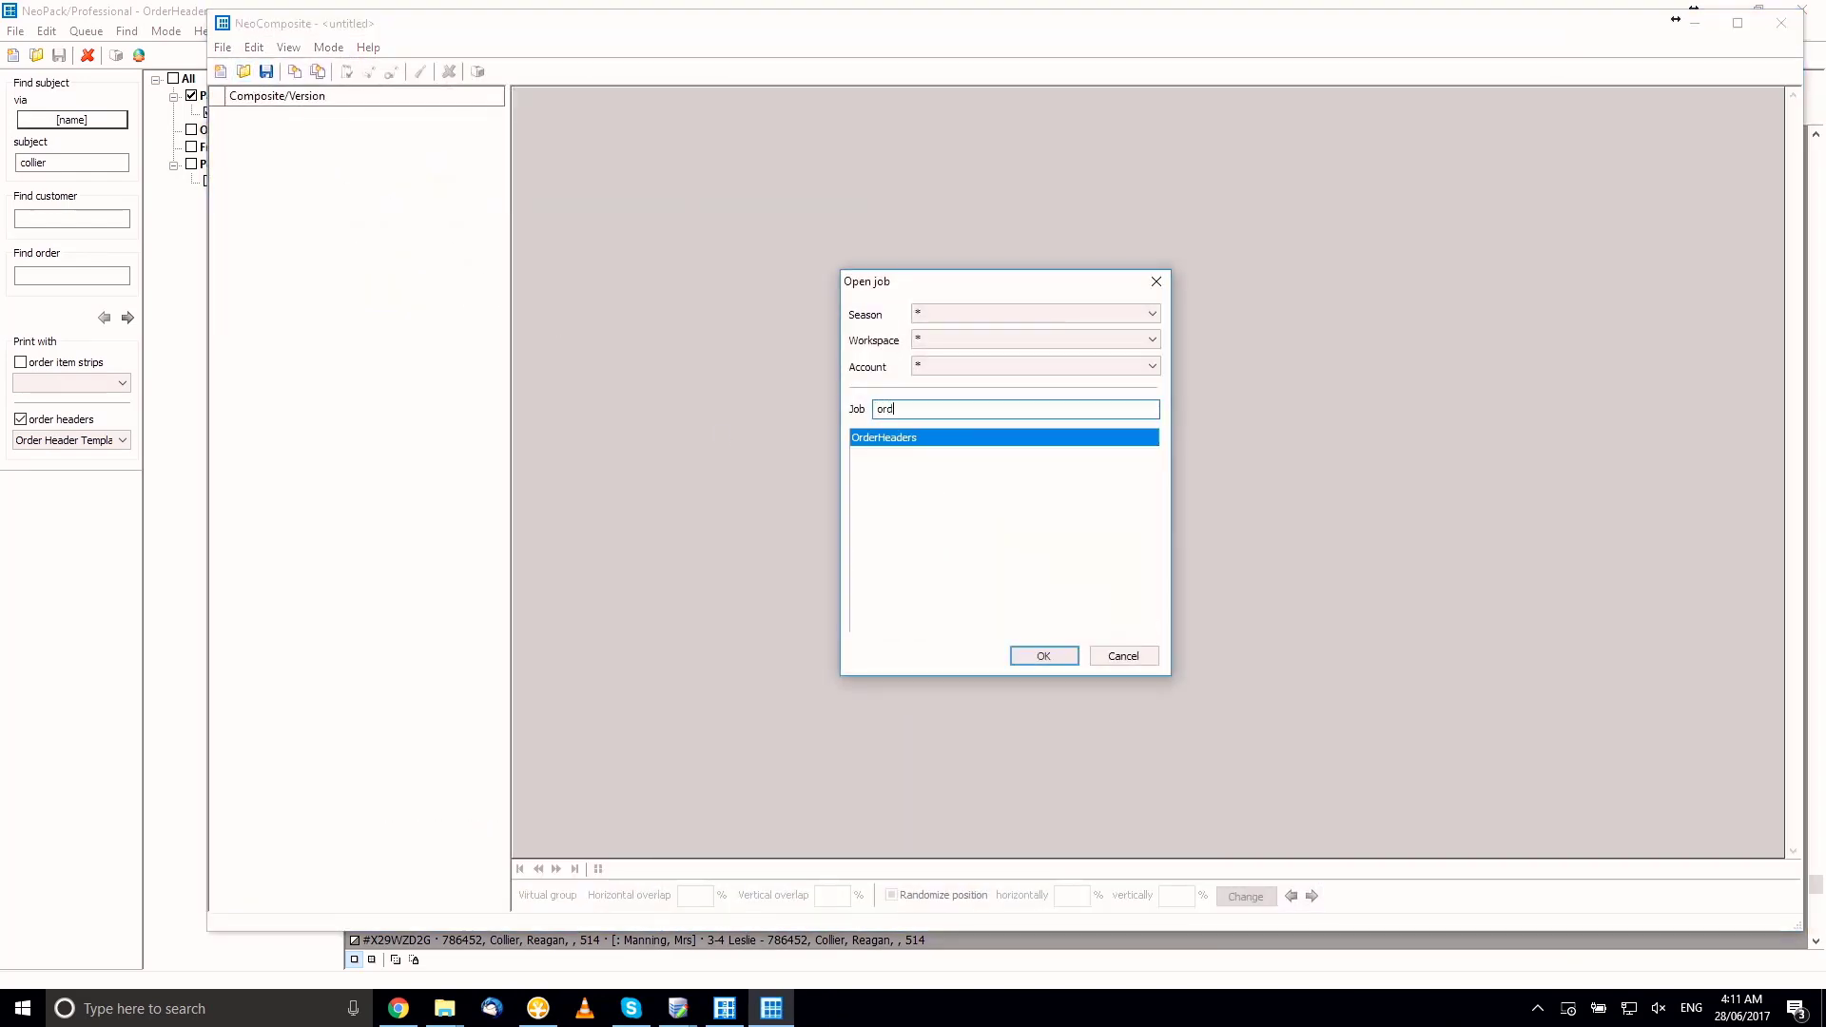
key("Return")
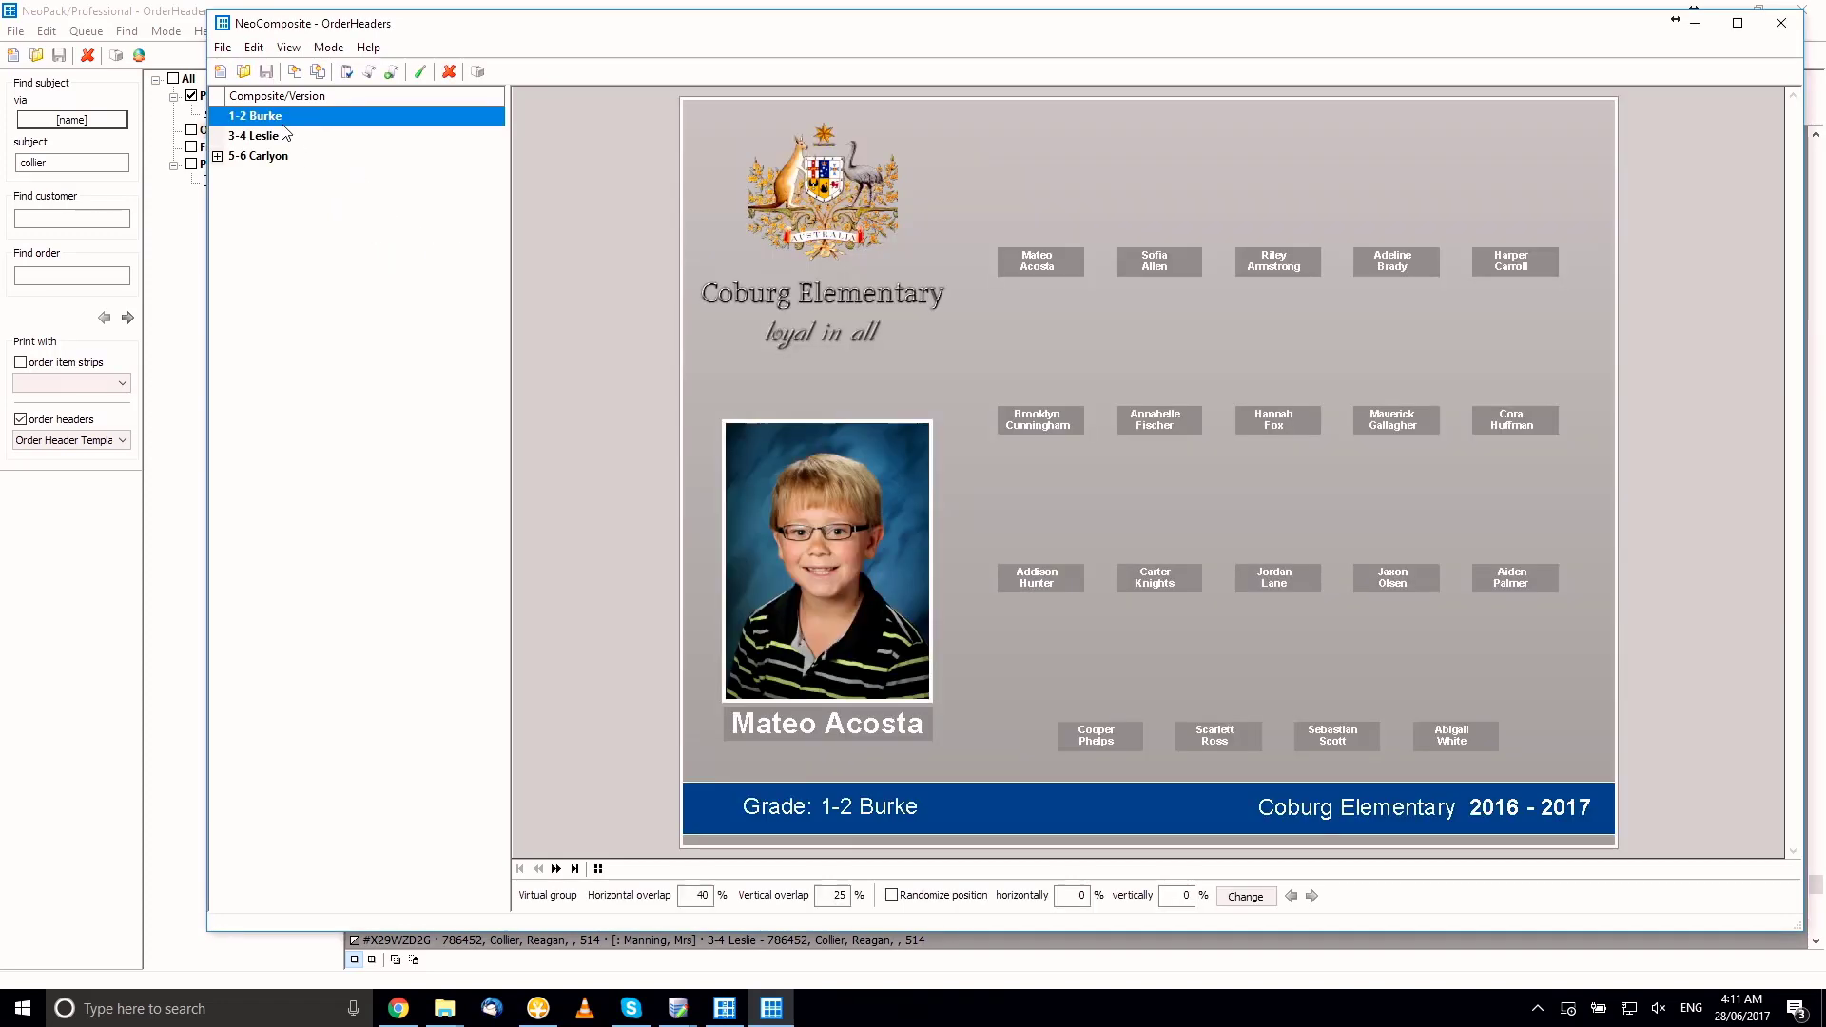
Look through the 3-4 Leslie and 5-6 Carlyon composites, including Version 2 of 5-6 Carlyon
left_click(283, 137)
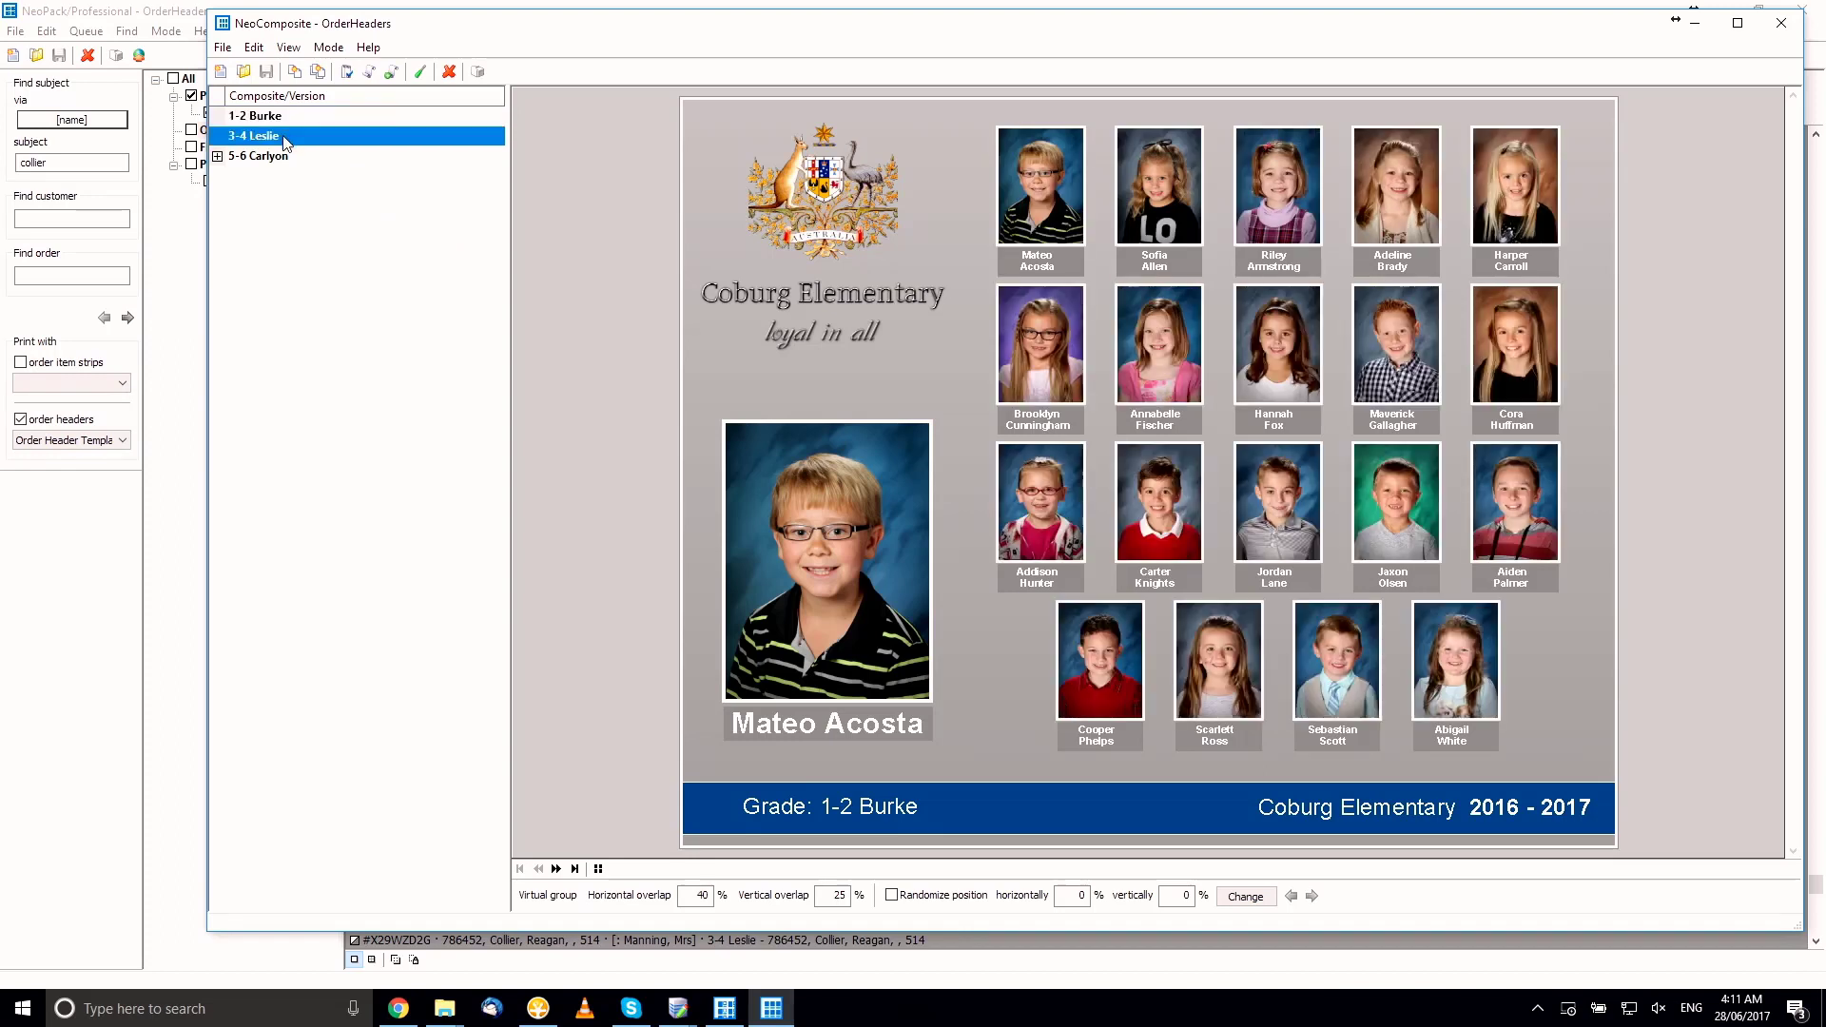
left_click(229, 158)
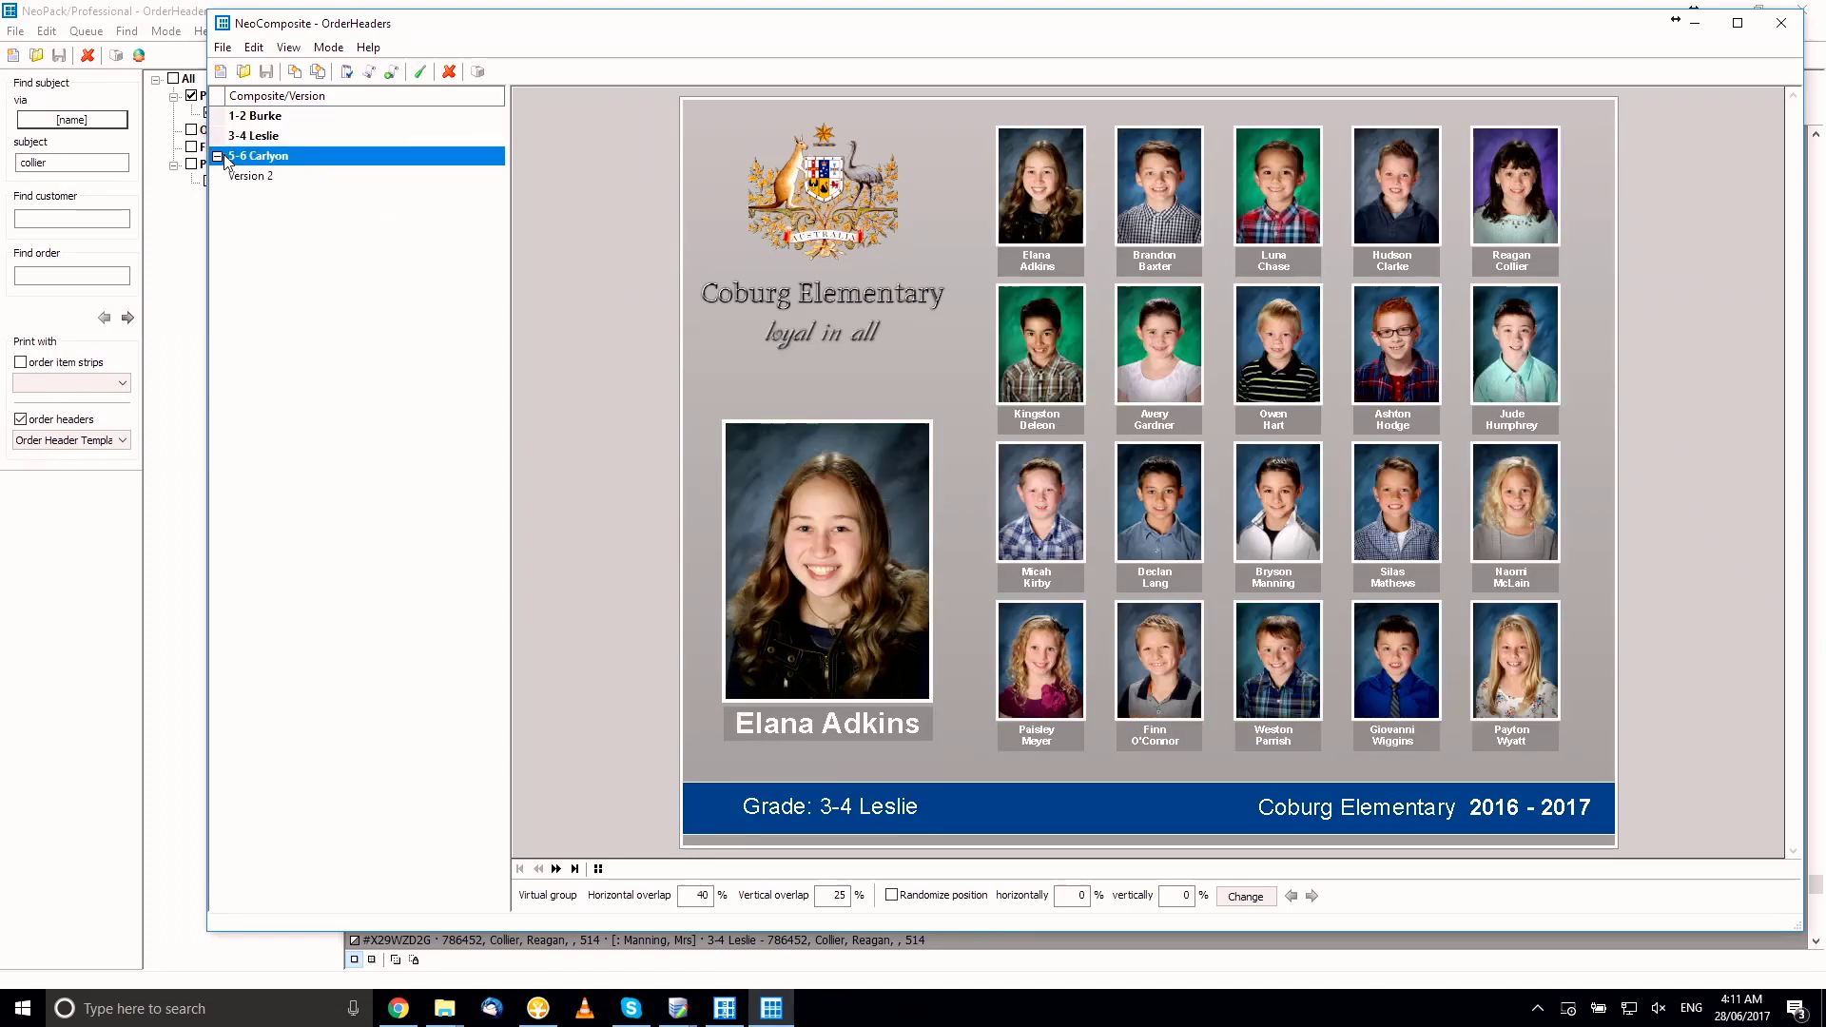
left_click(317, 181)
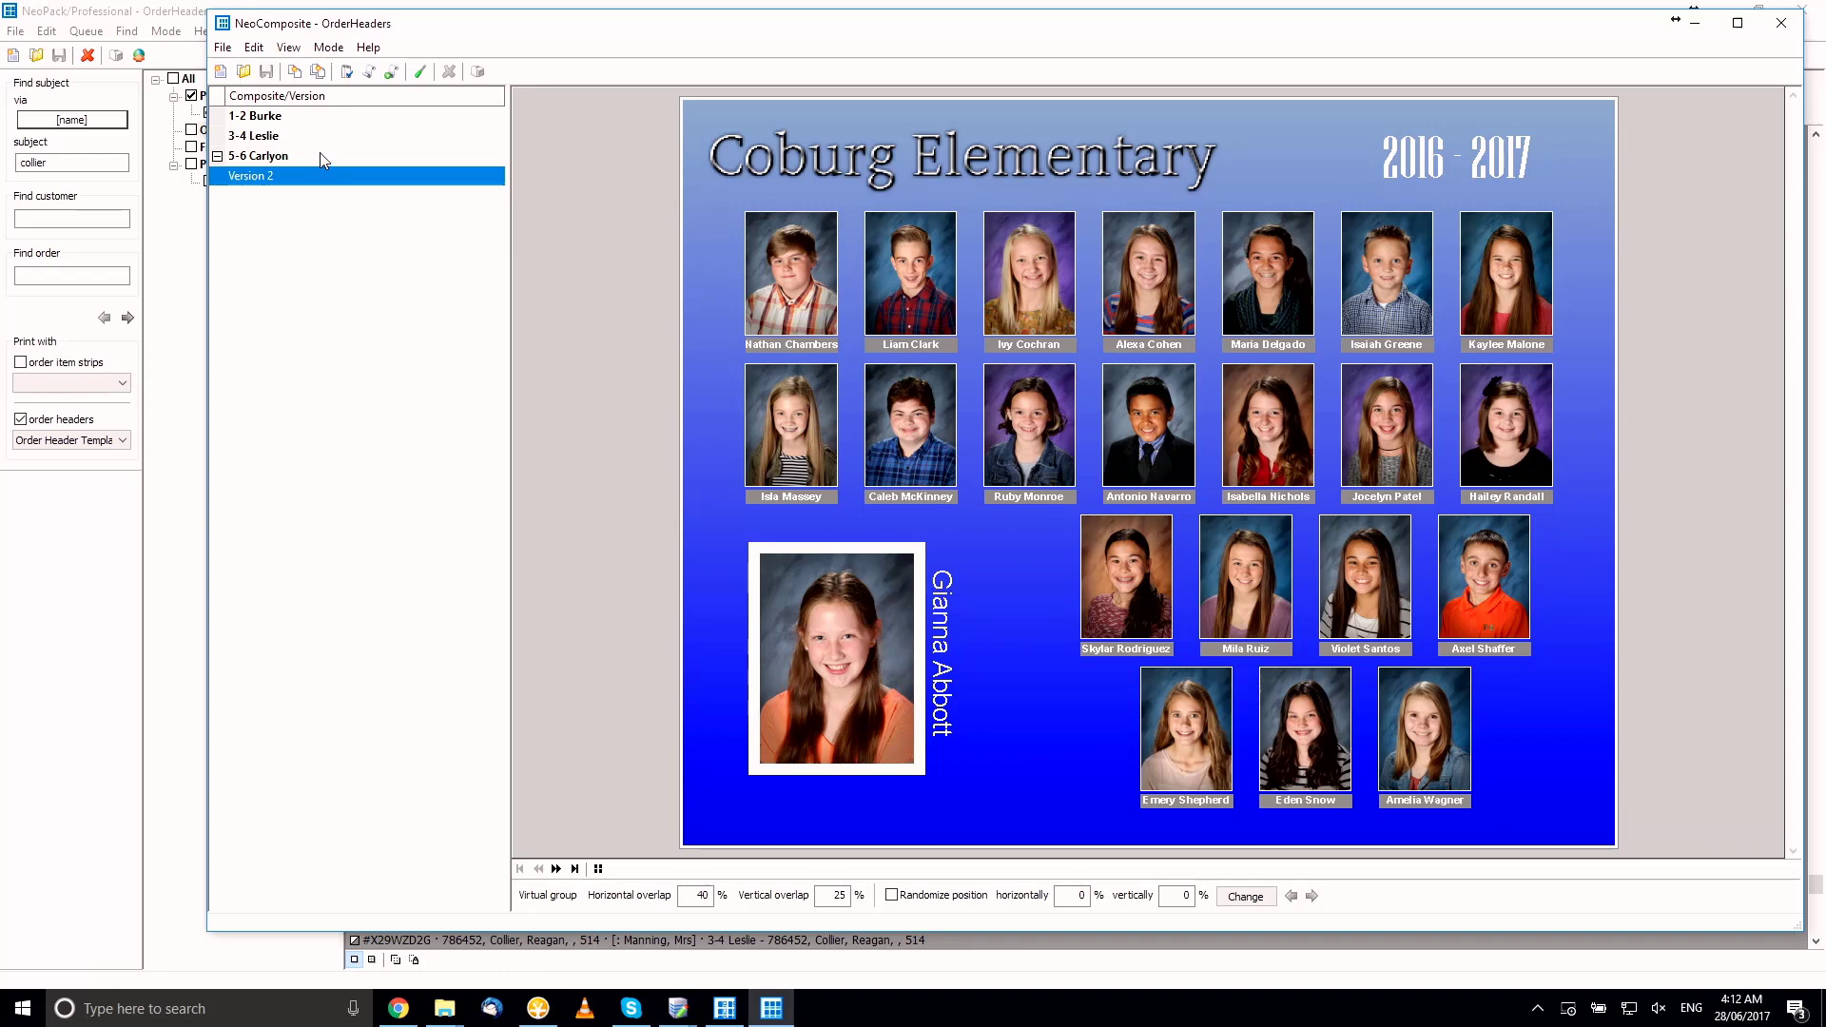
left_click(320, 156)
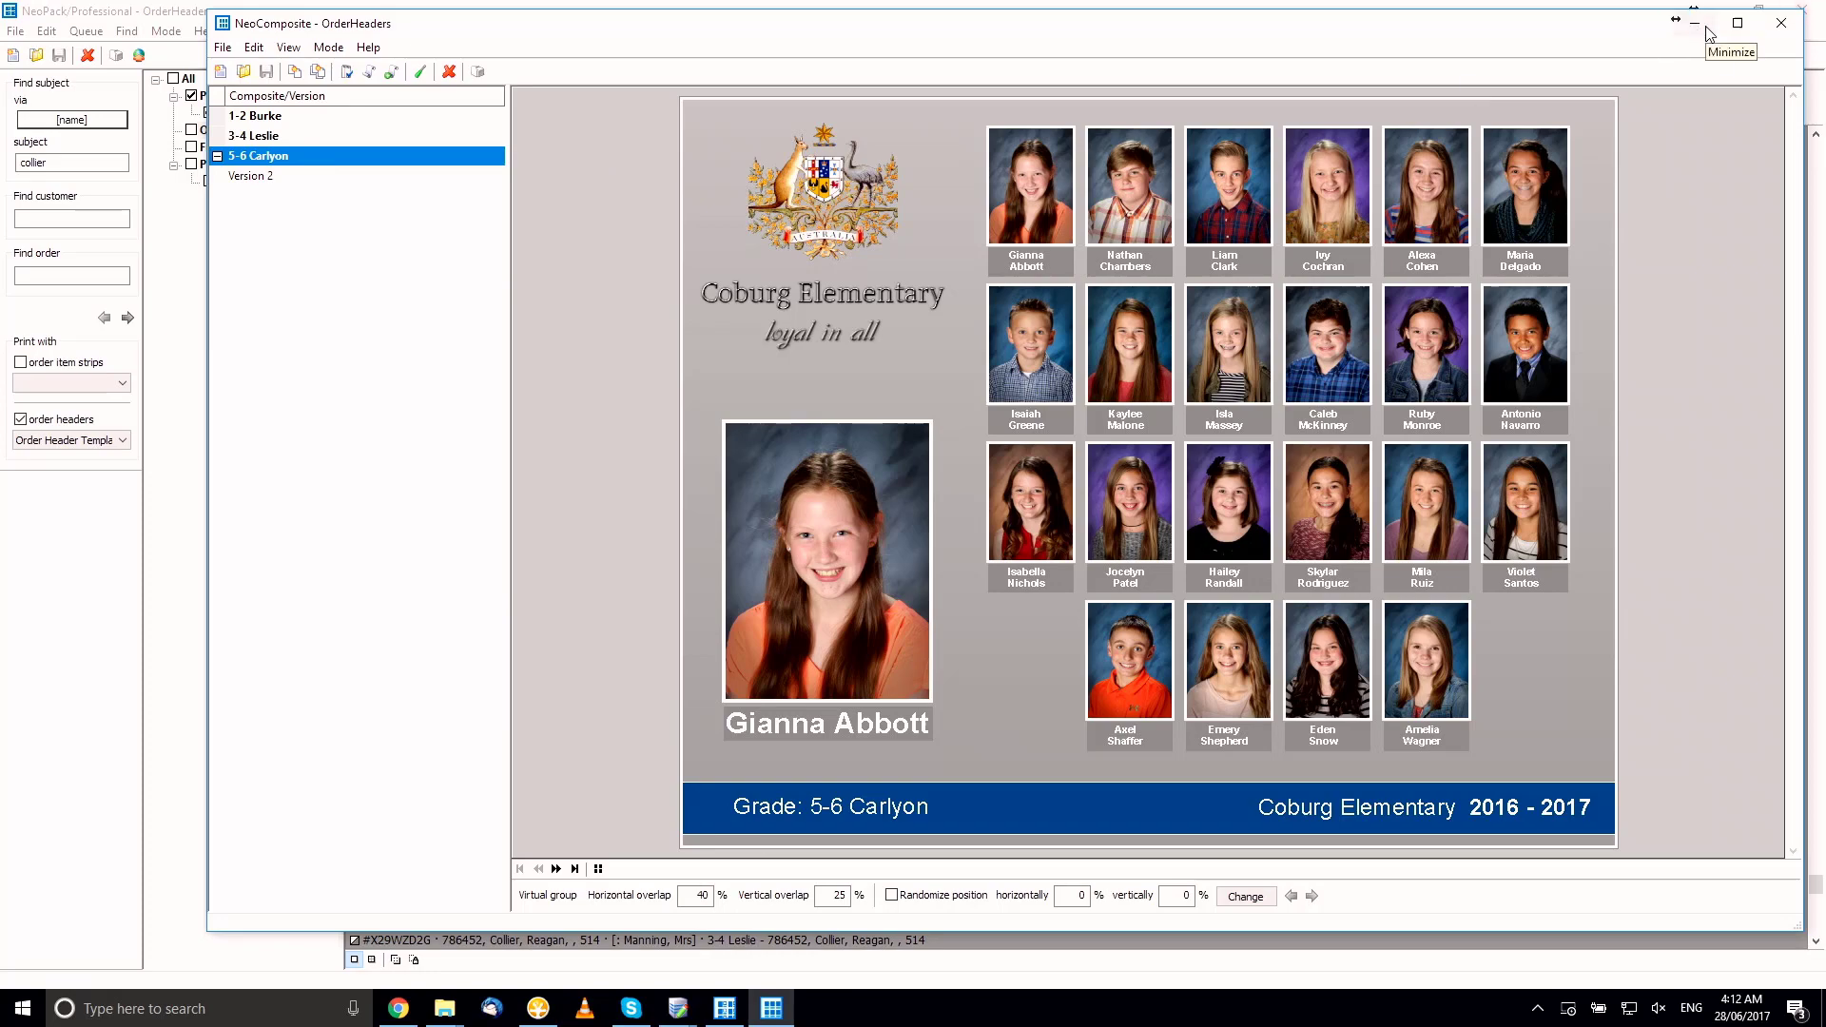
Switch back to NeoPack, return to its order entry view, and enlarge the page preview and subject photo areas
left_click(1706, 28)
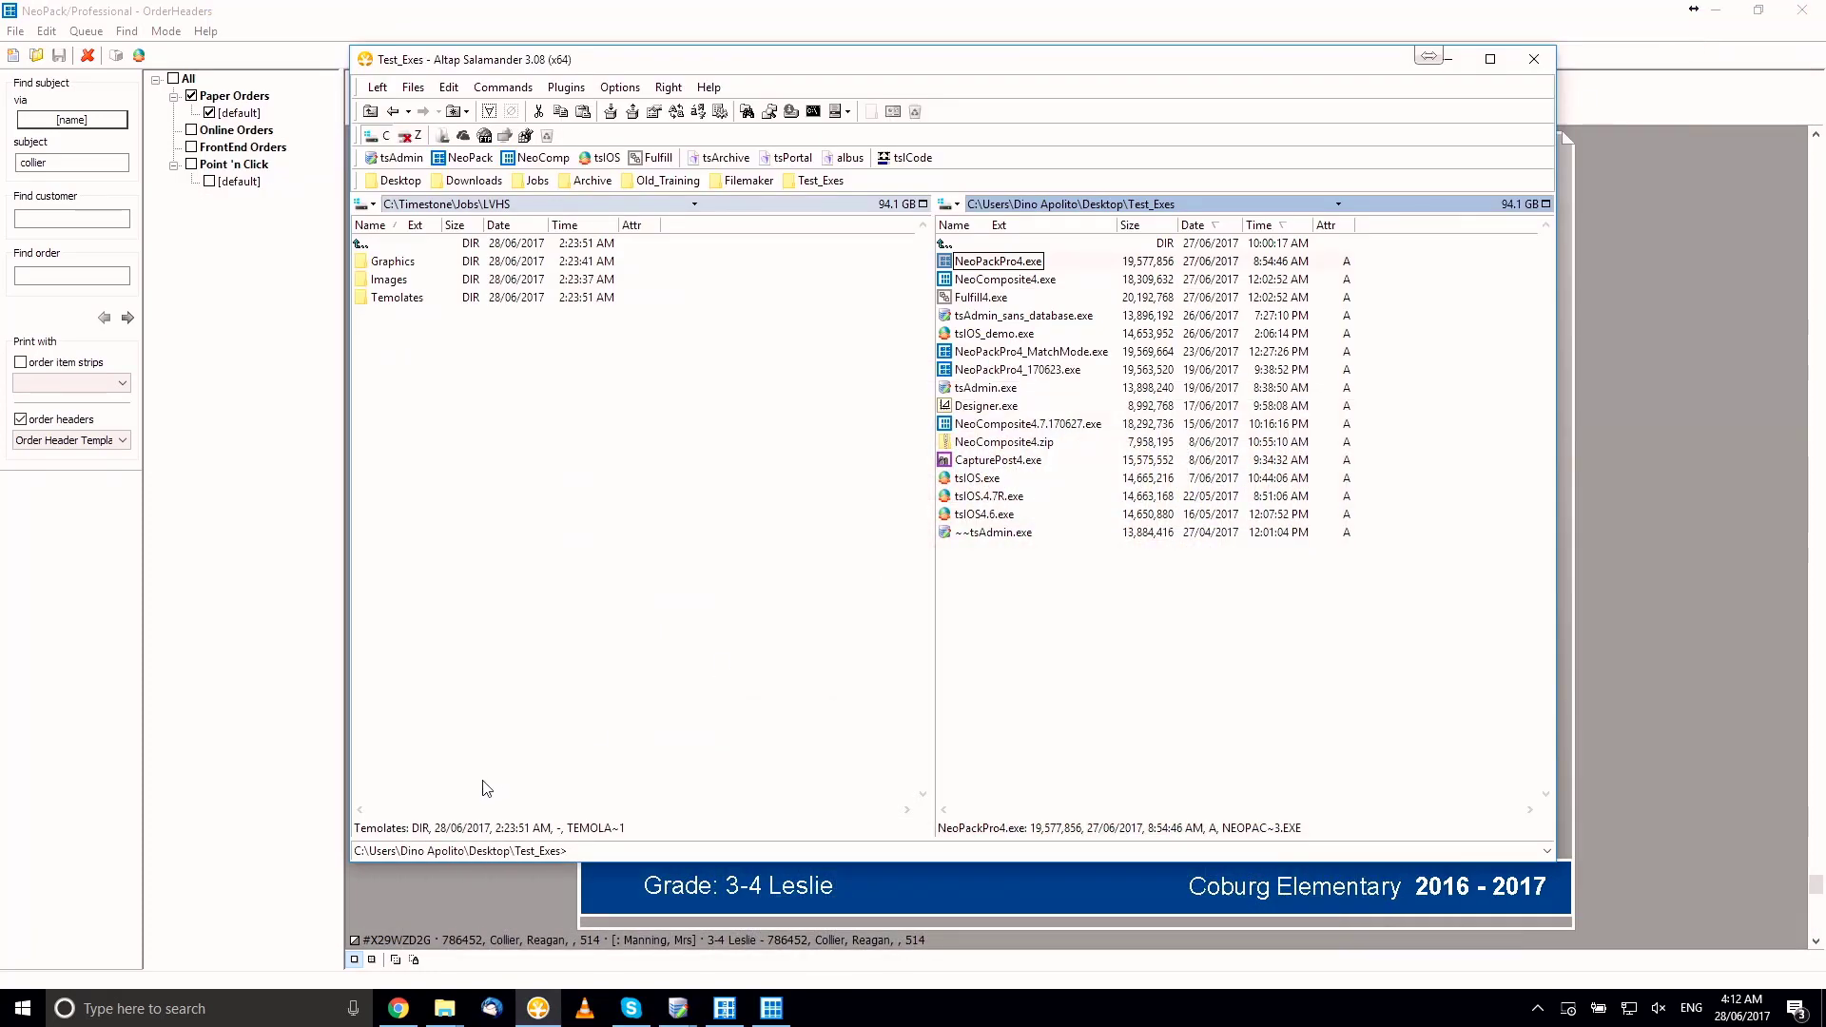
left_click(255, 782)
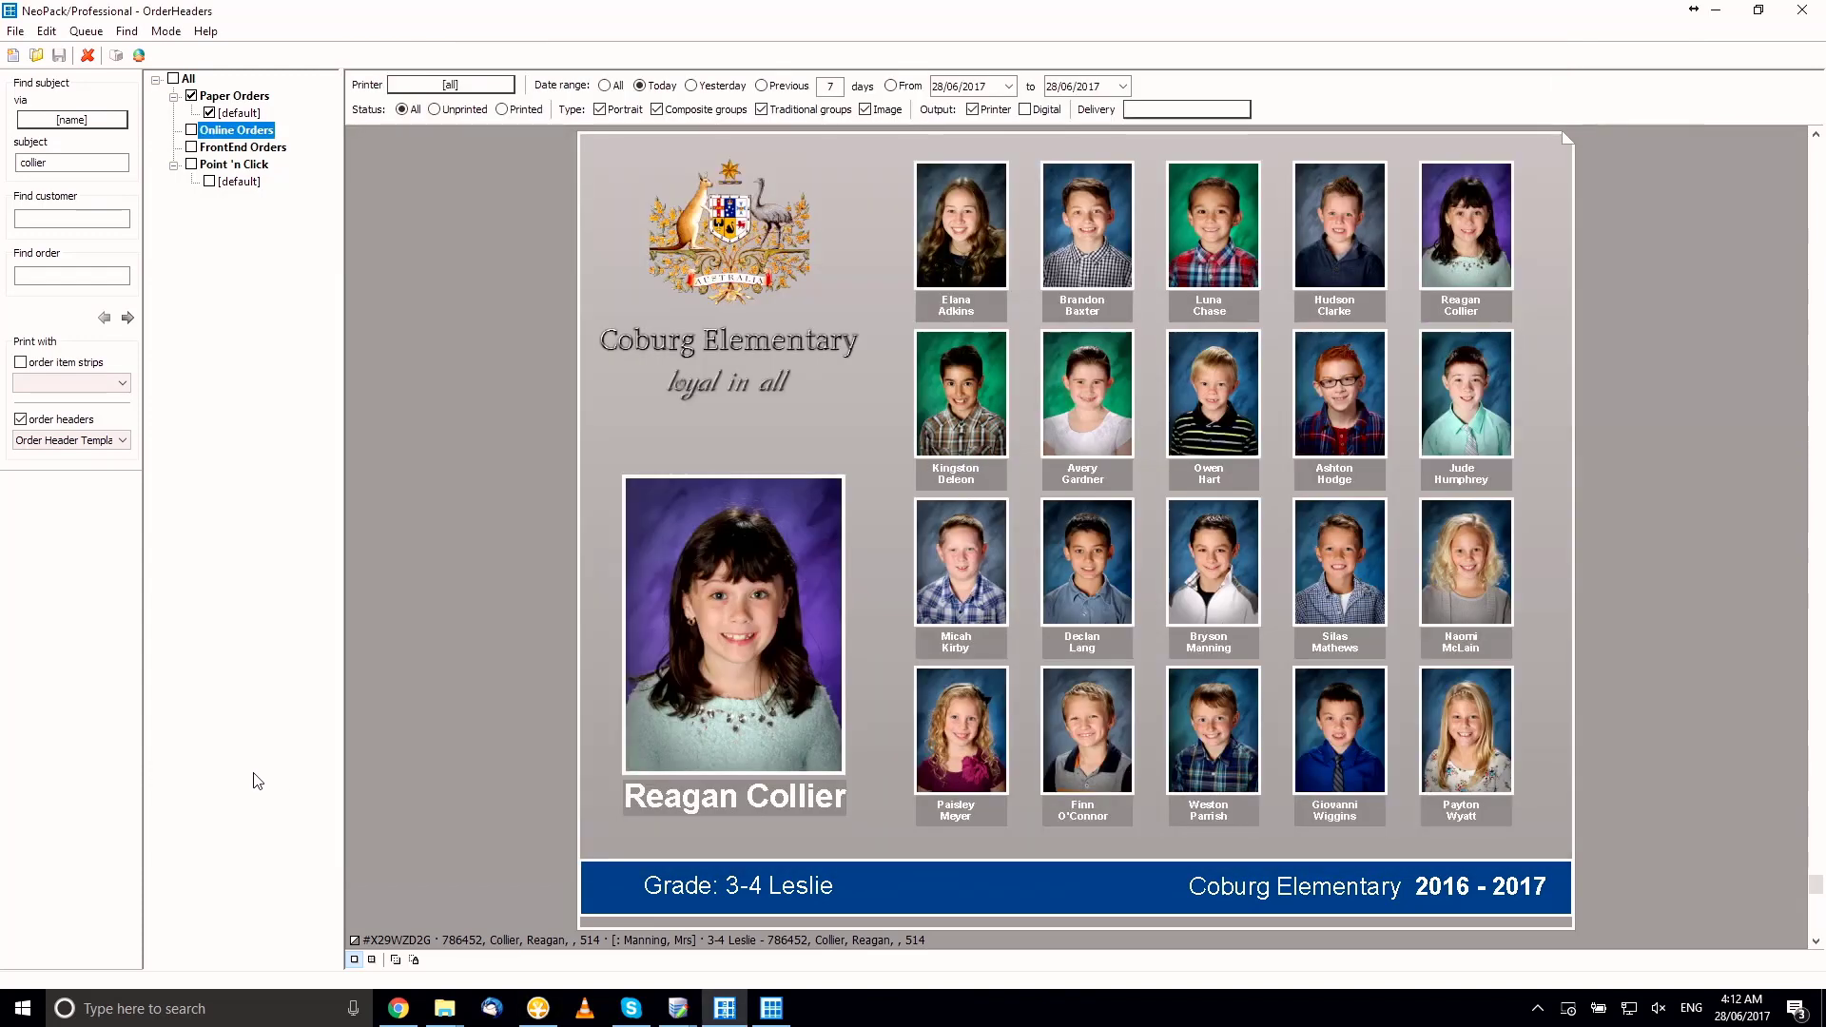
key("Escape")
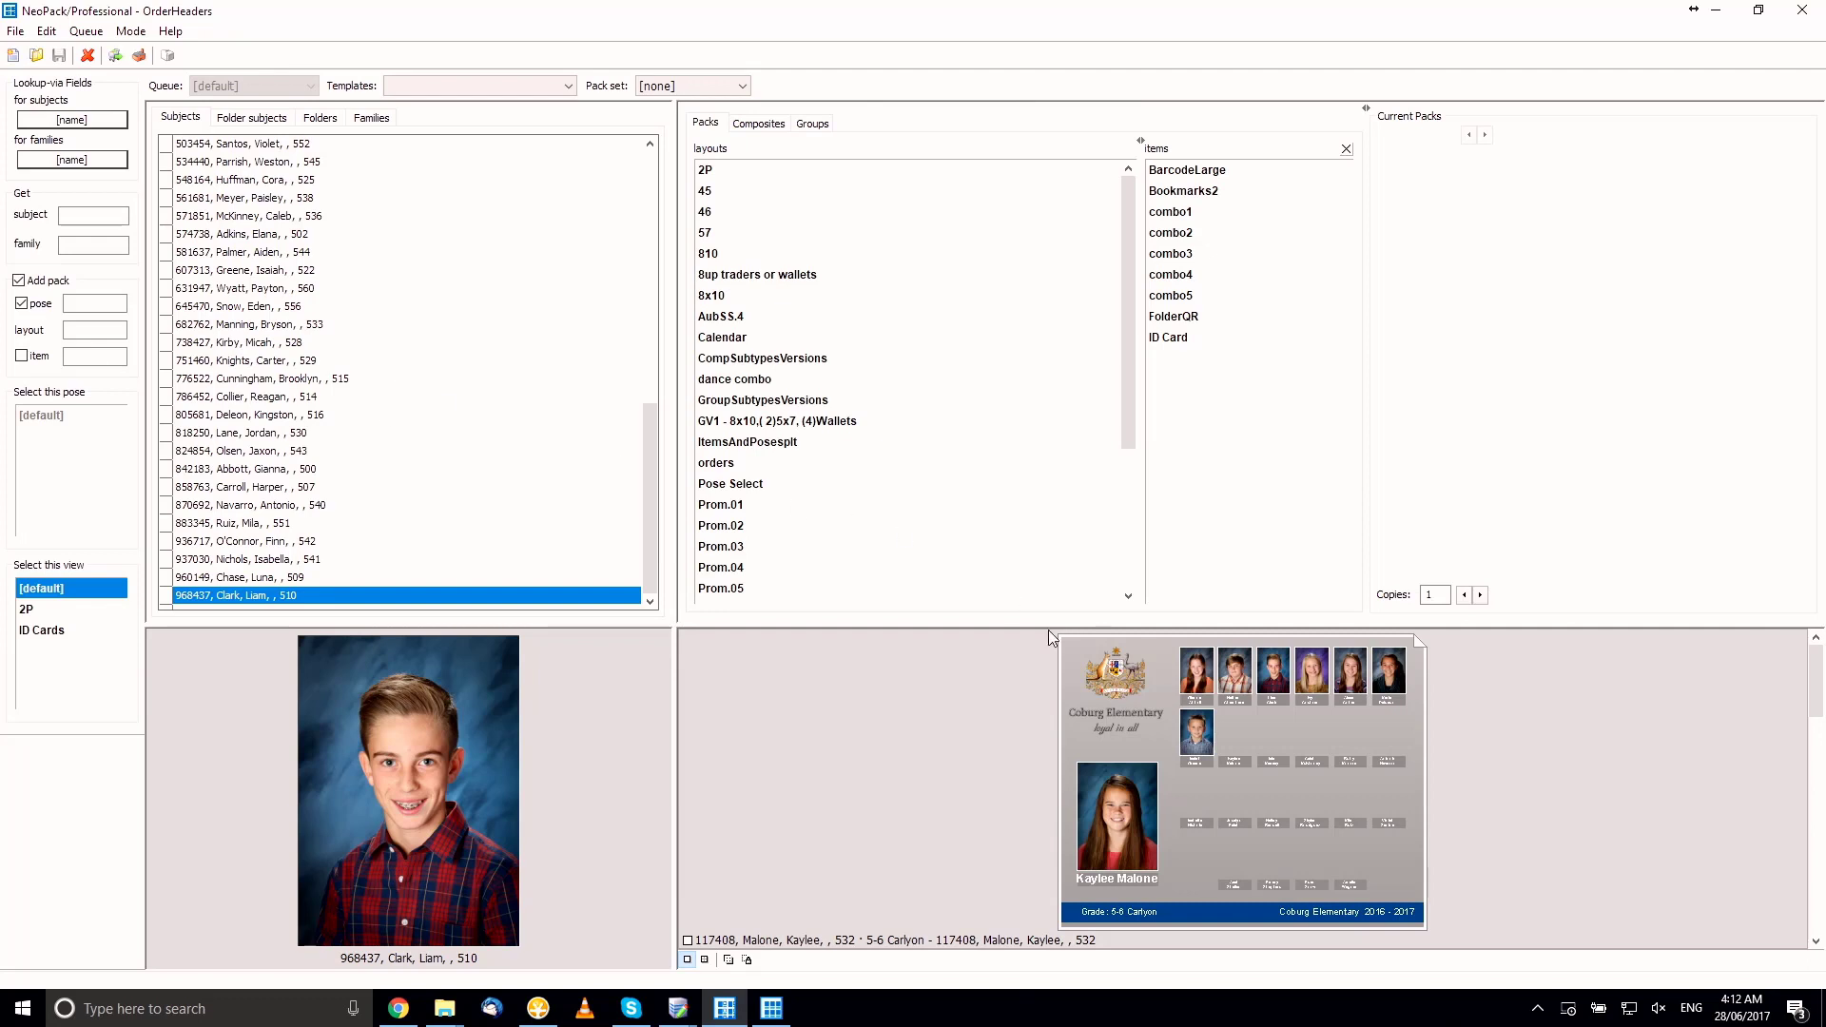
left_click_drag(966, 626, 966, 428)
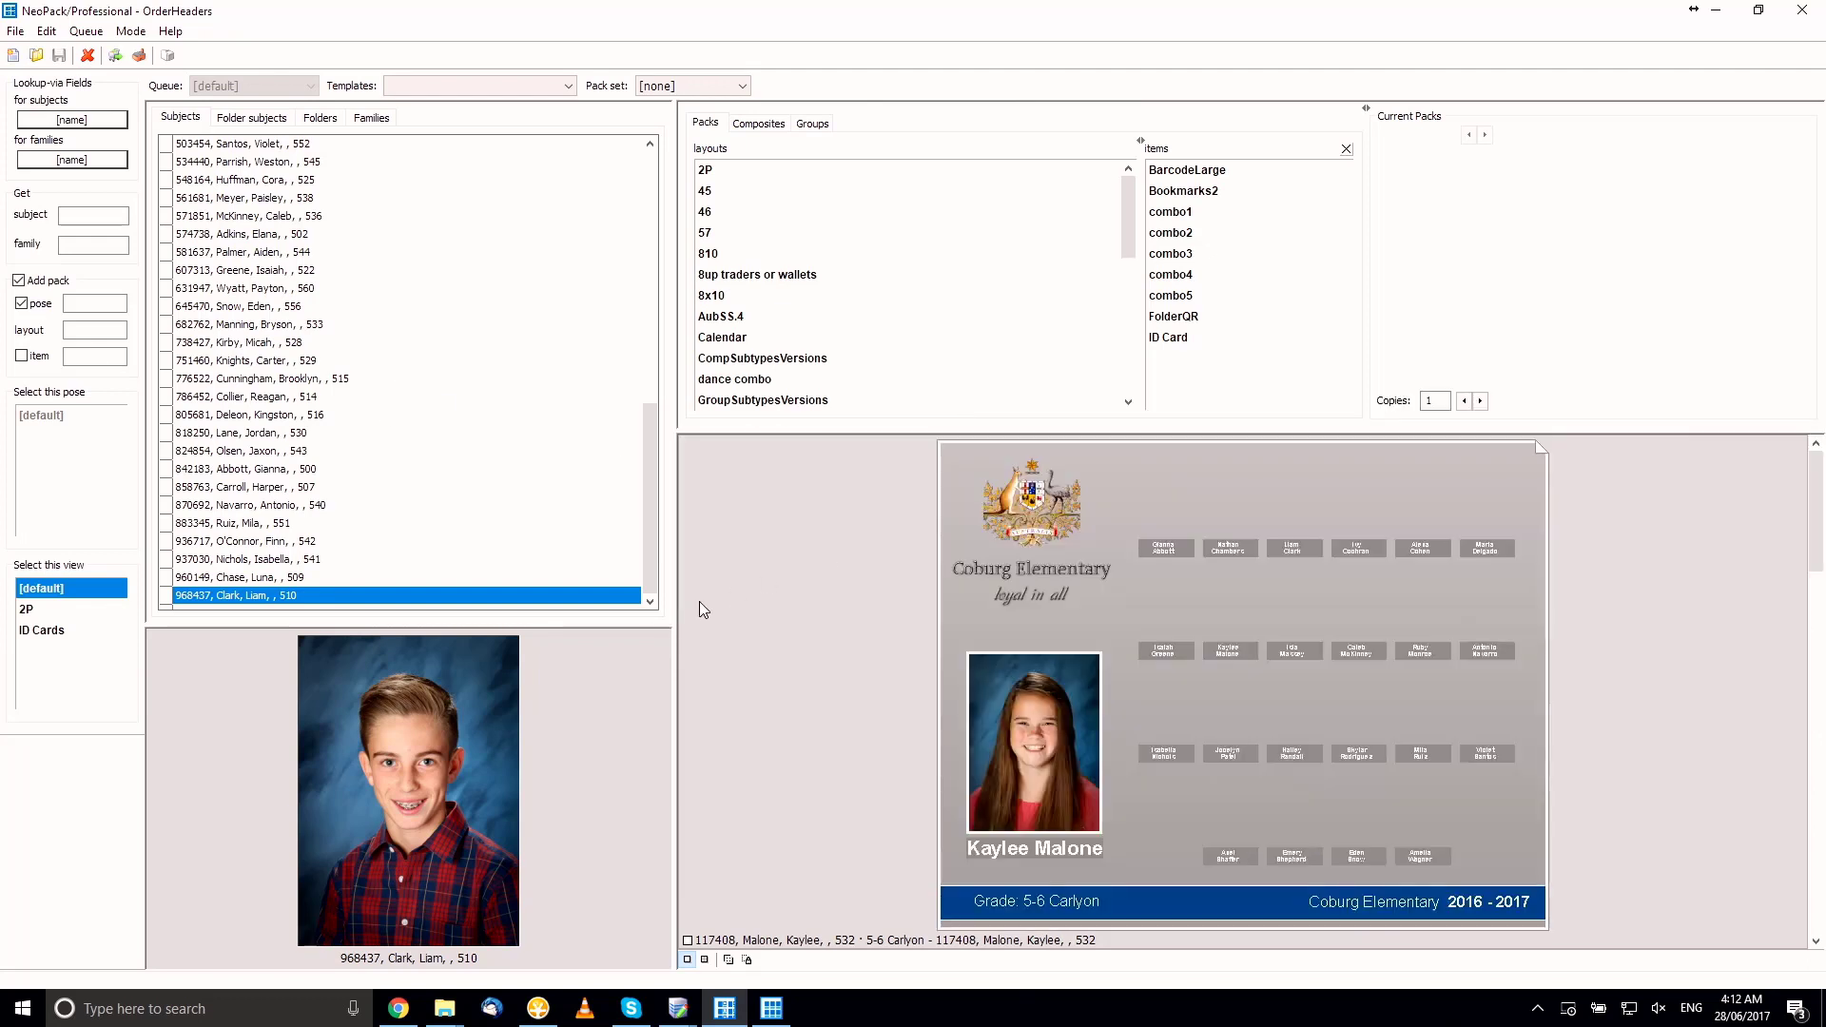
left_click_drag(619, 623, 626, 439)
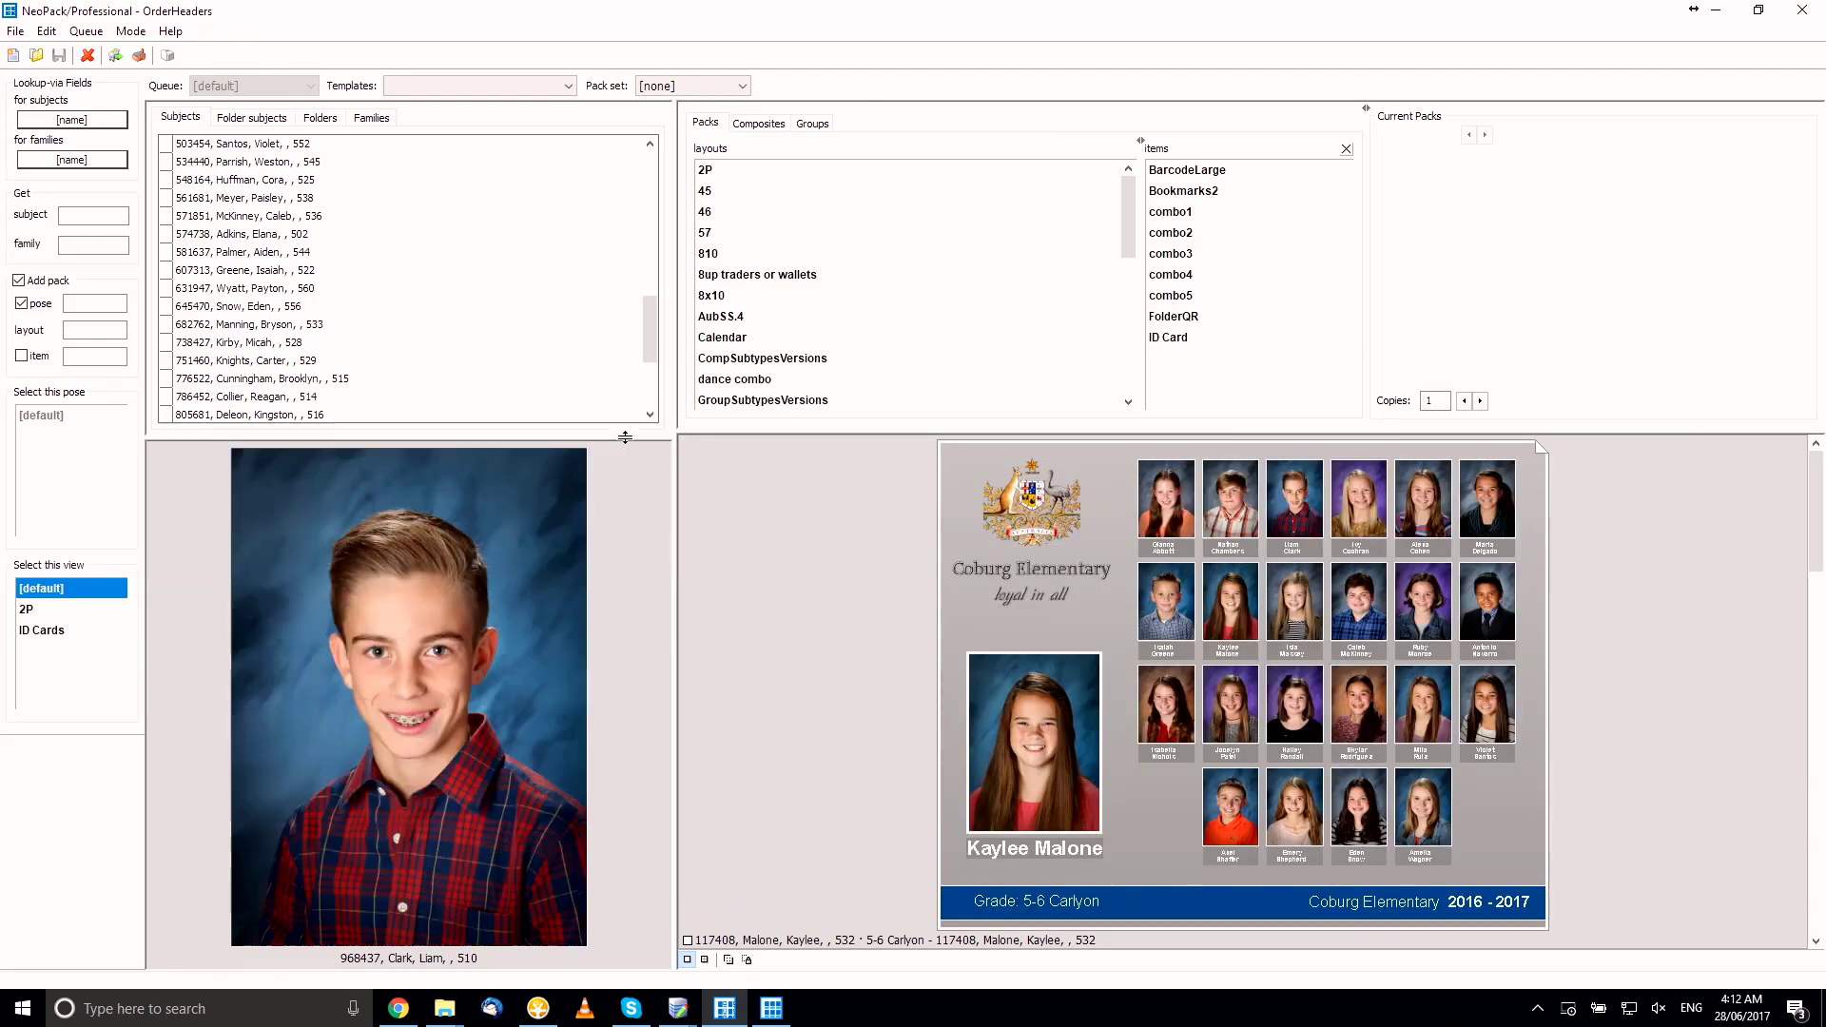
Show the queued pages as thumbnails and delete all of them from the queue
left_click(705, 960)
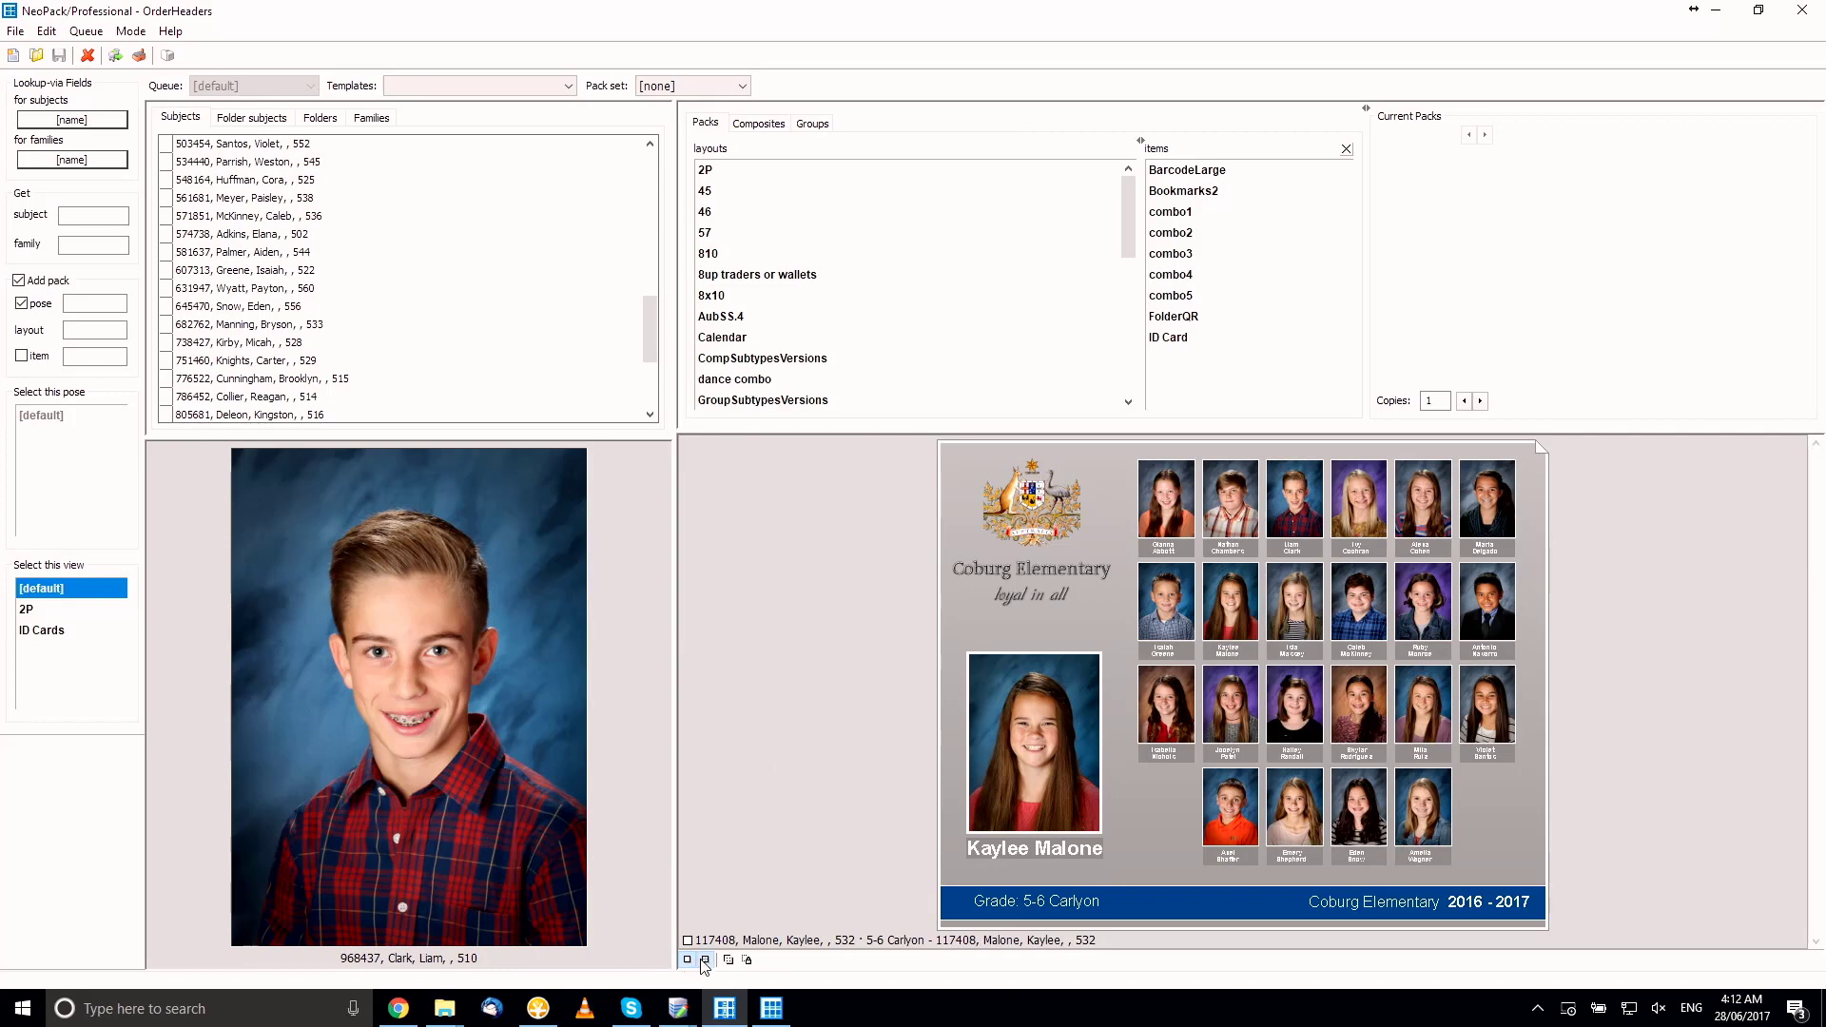
key("ctrl+a")
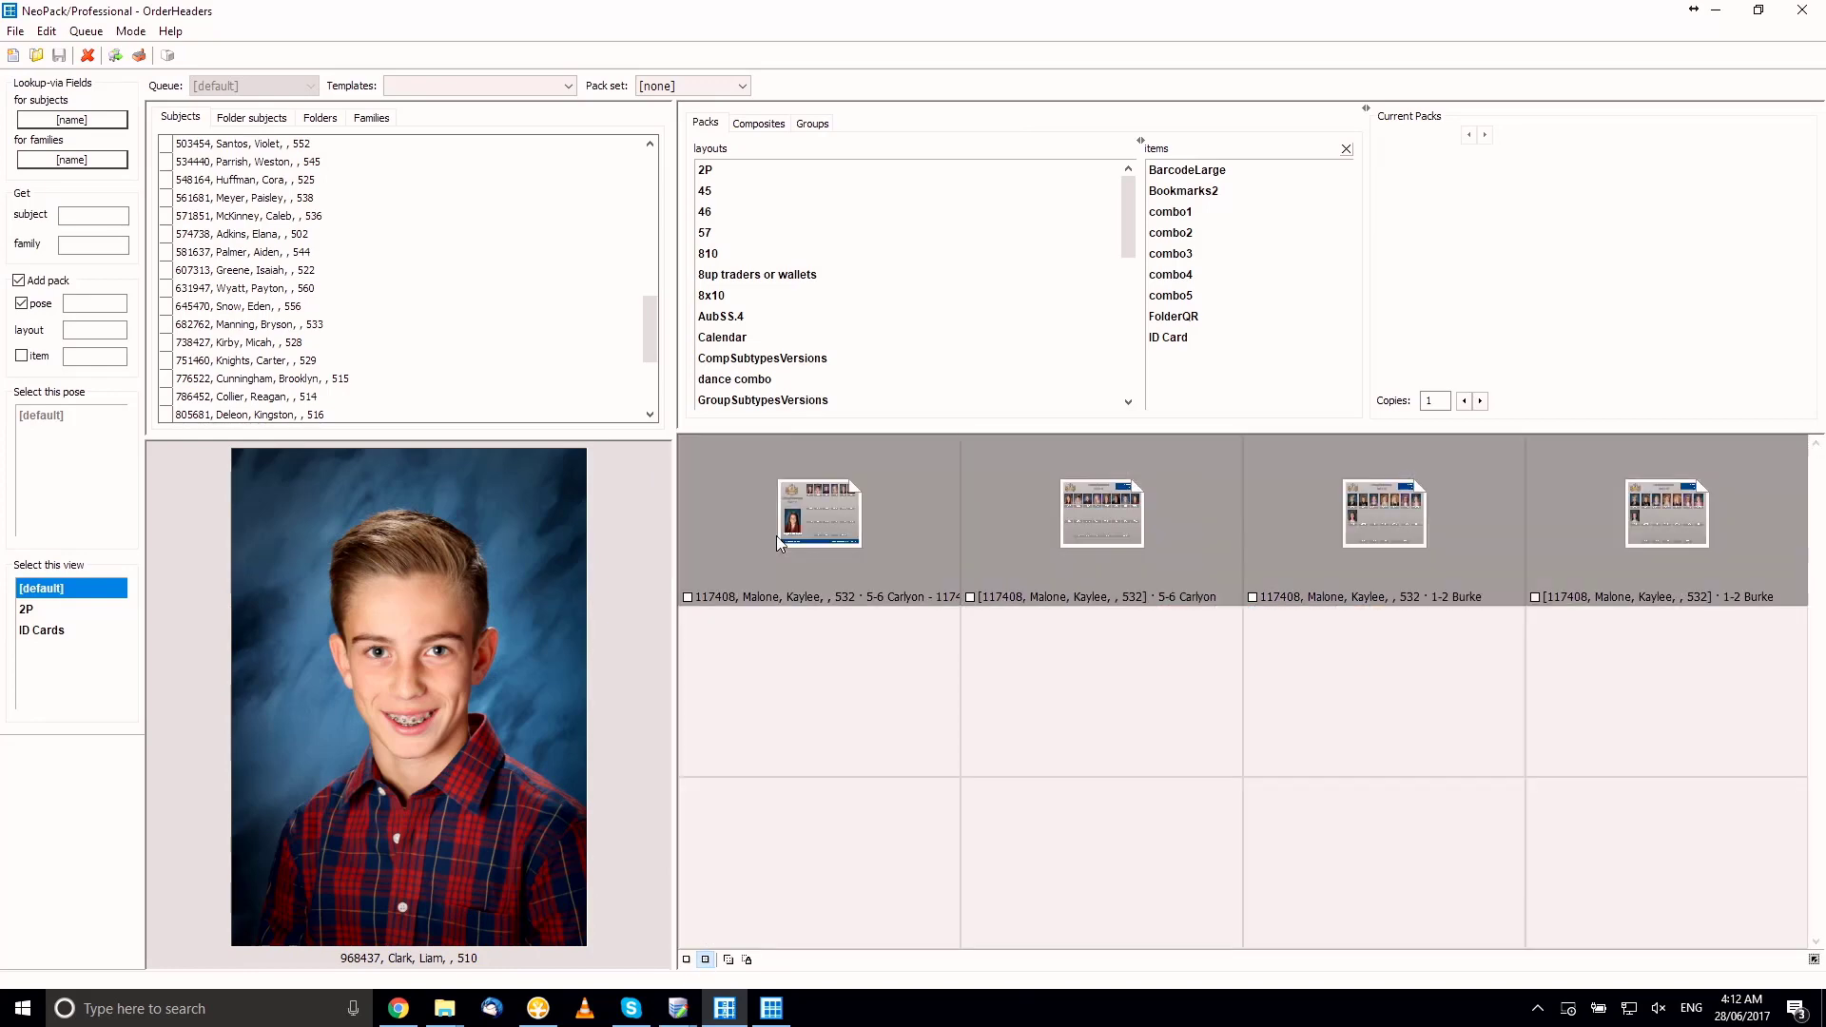
key("Delete")
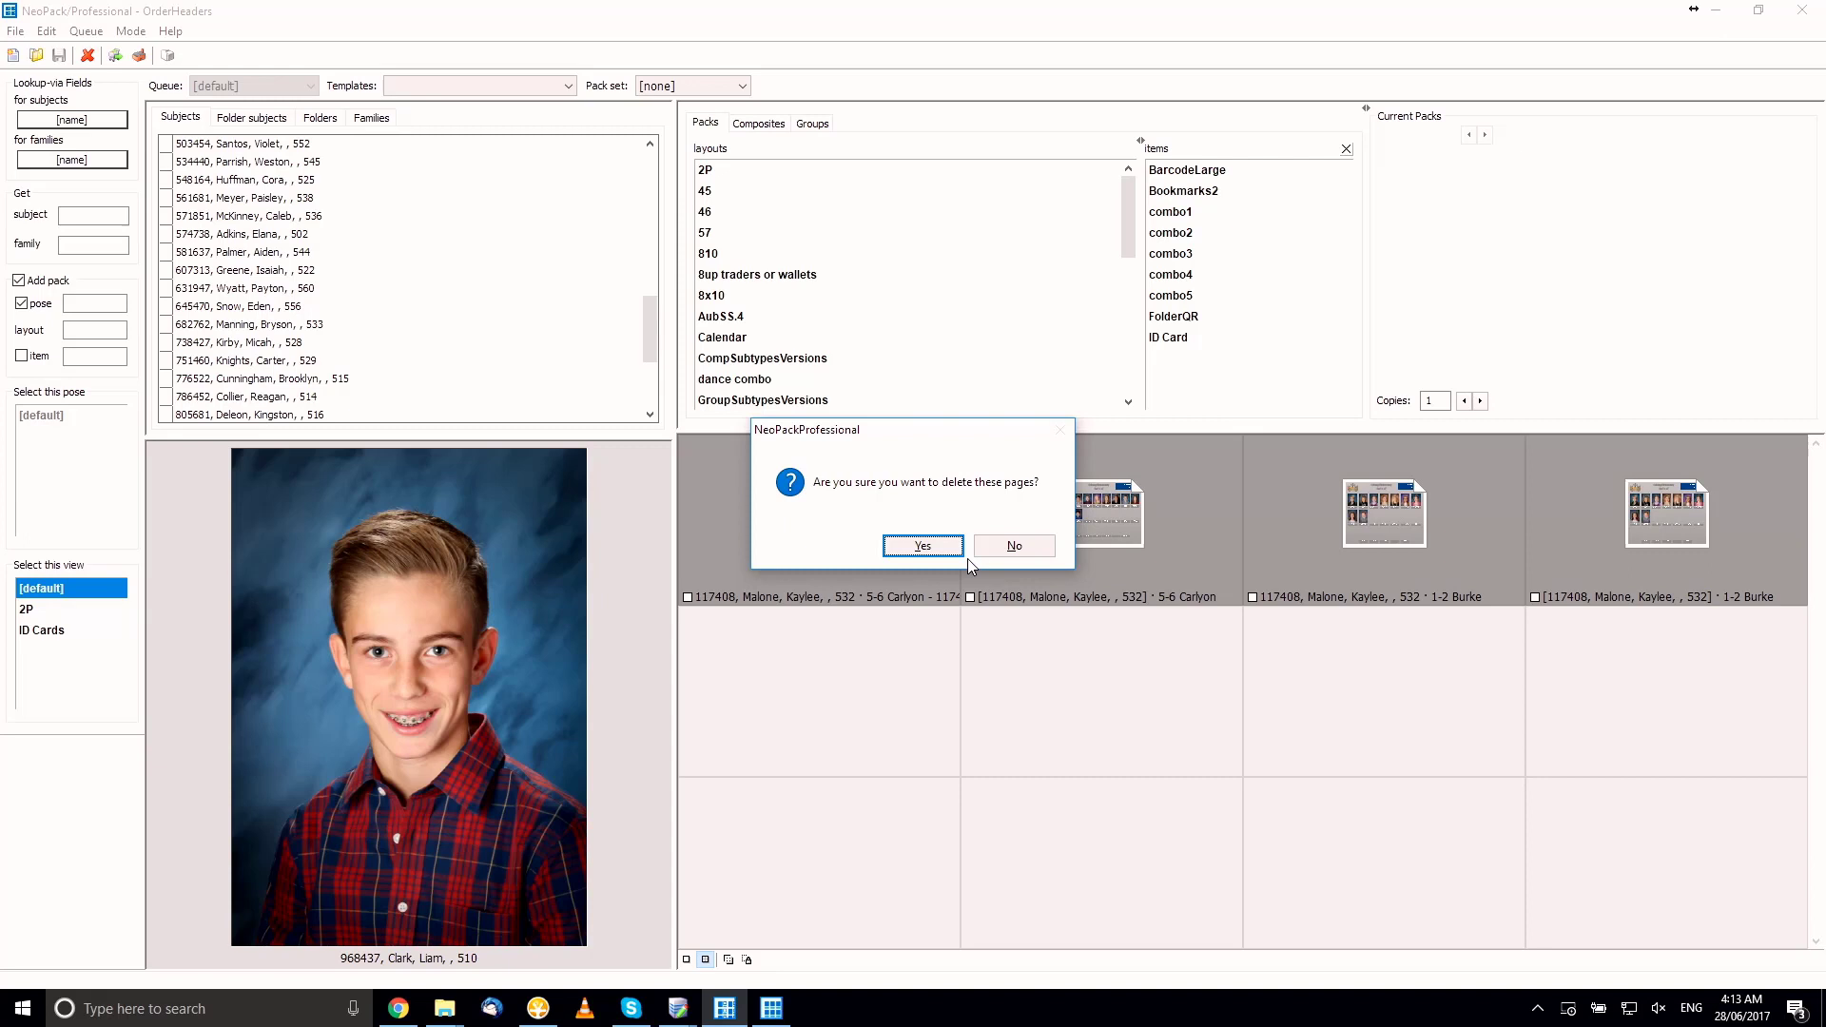
left_click(944, 548)
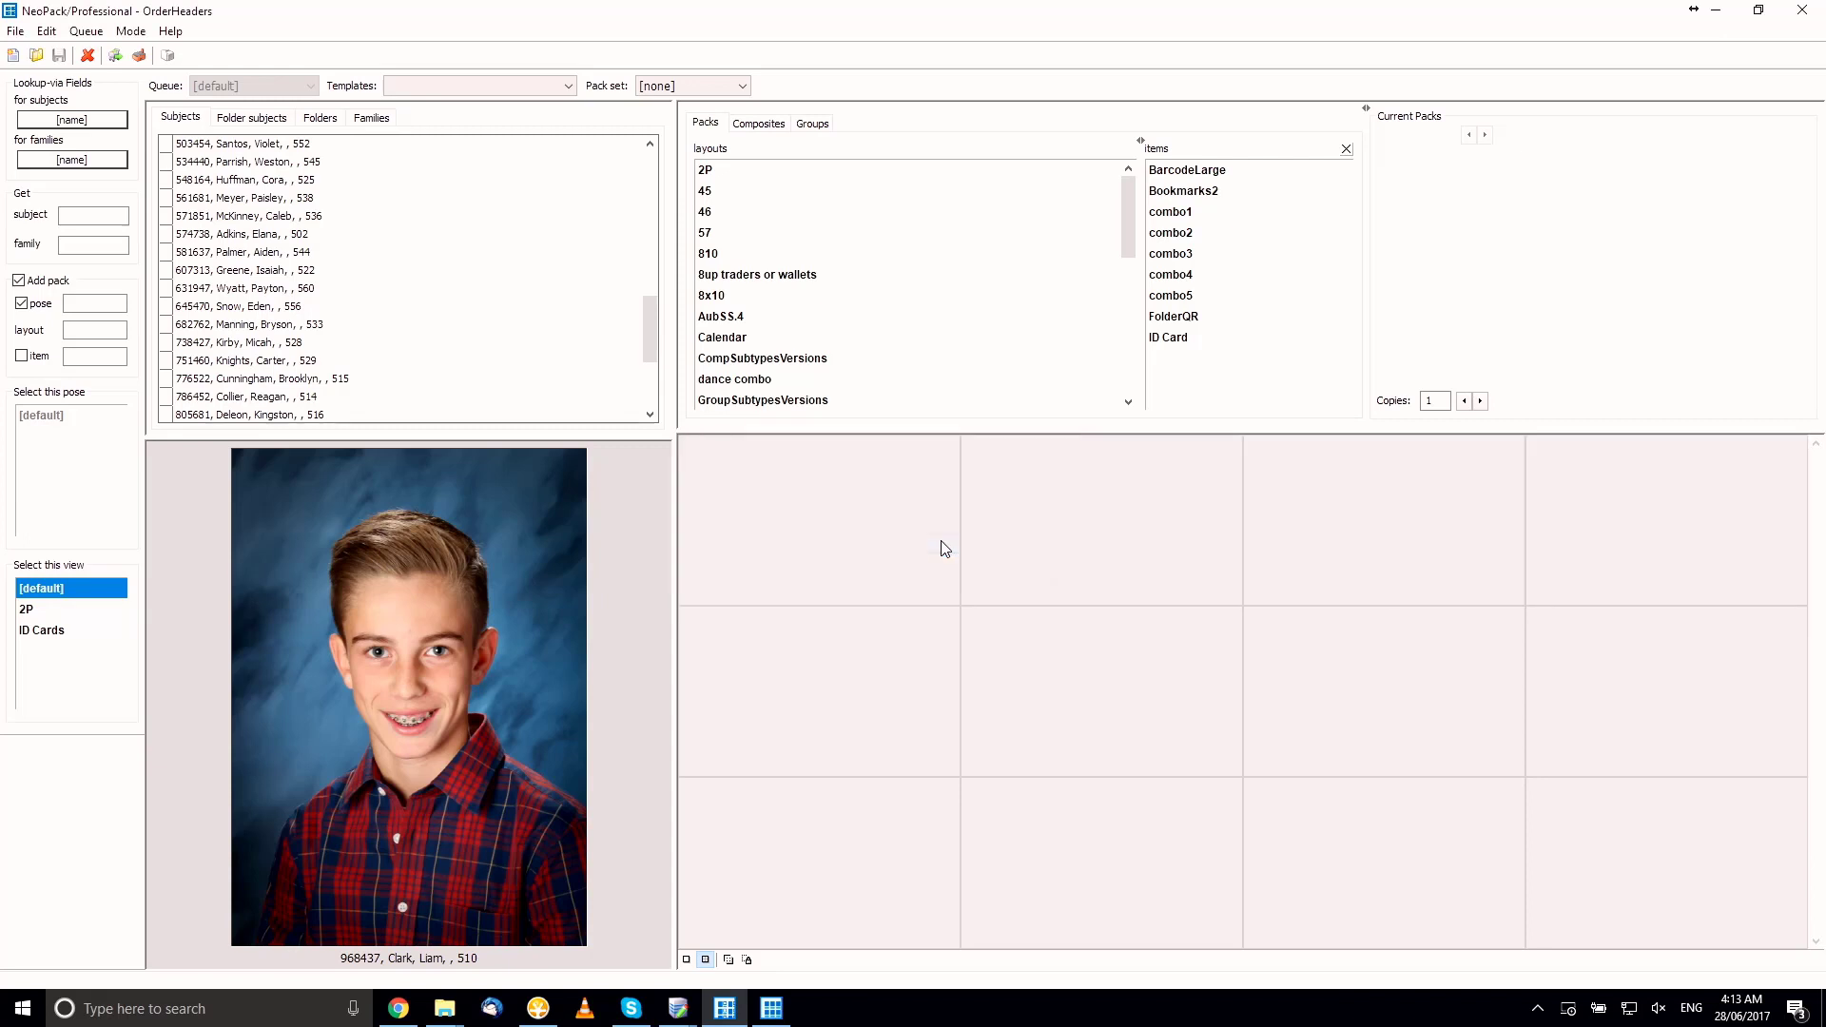
Compare the choices offered for packs, composites and groups, ending on the list of available composites
left_click(758, 124)
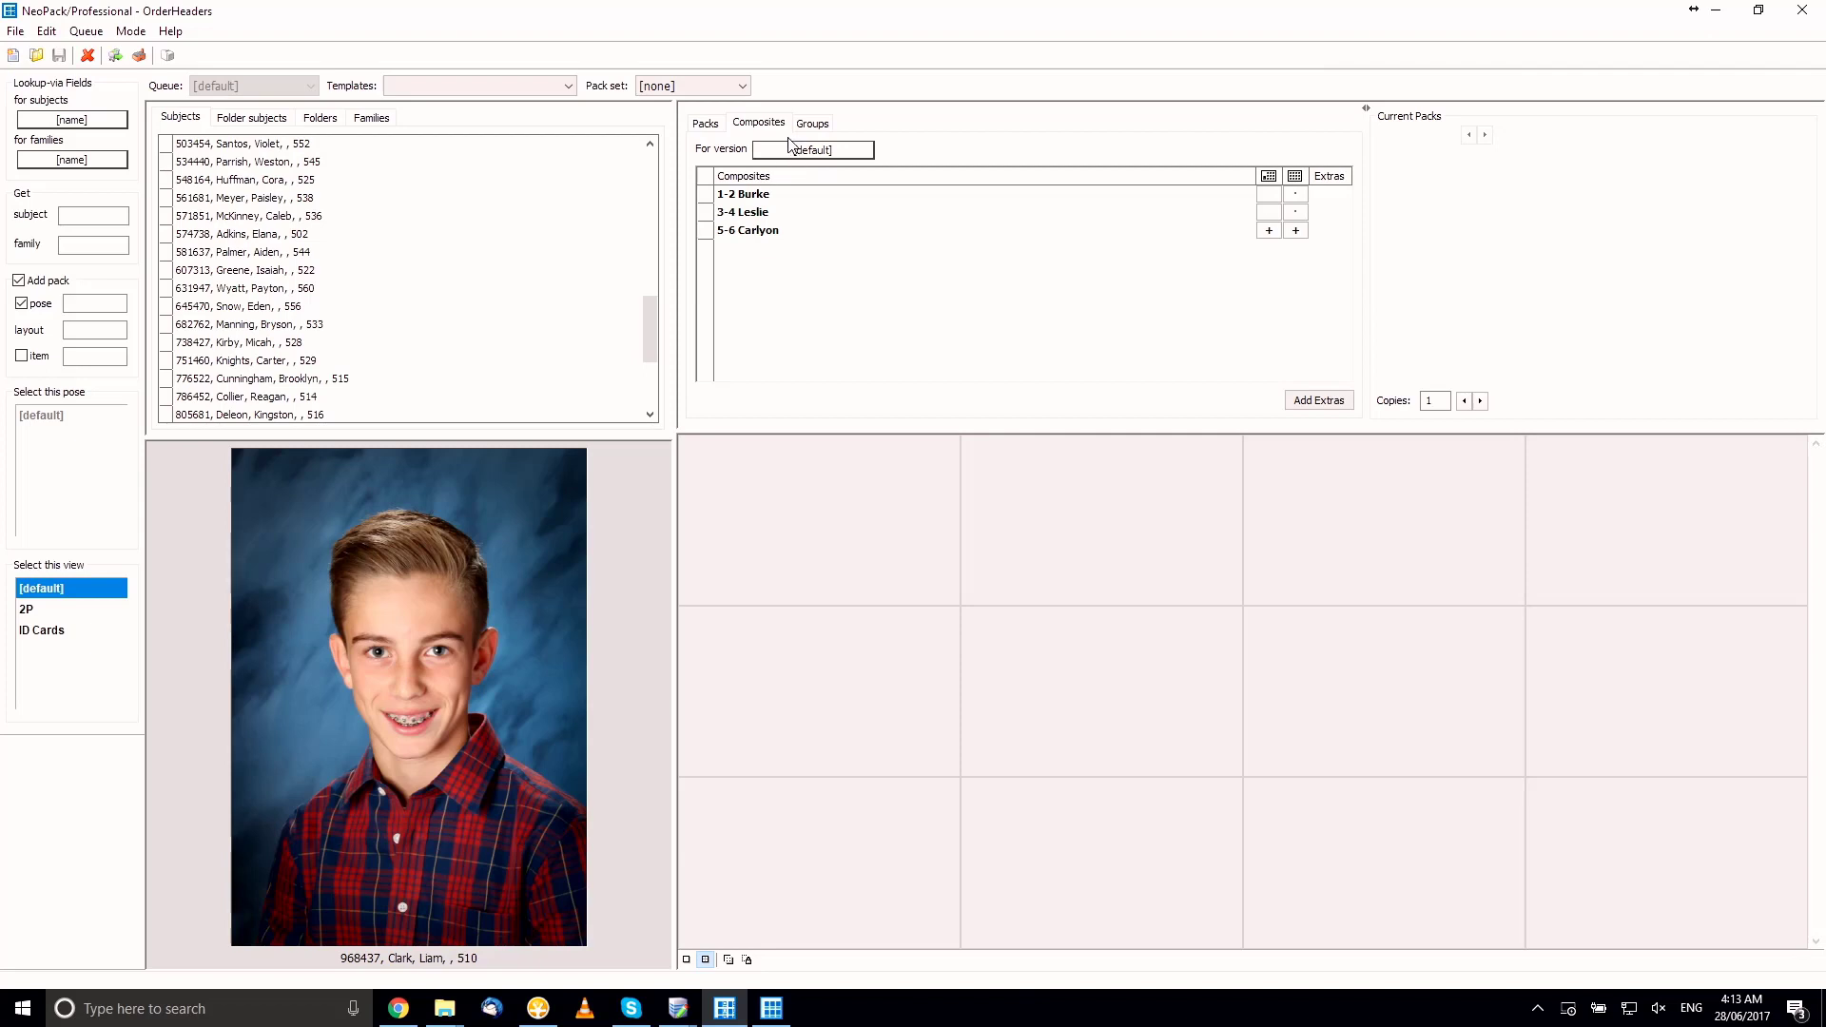
left_click(708, 125)
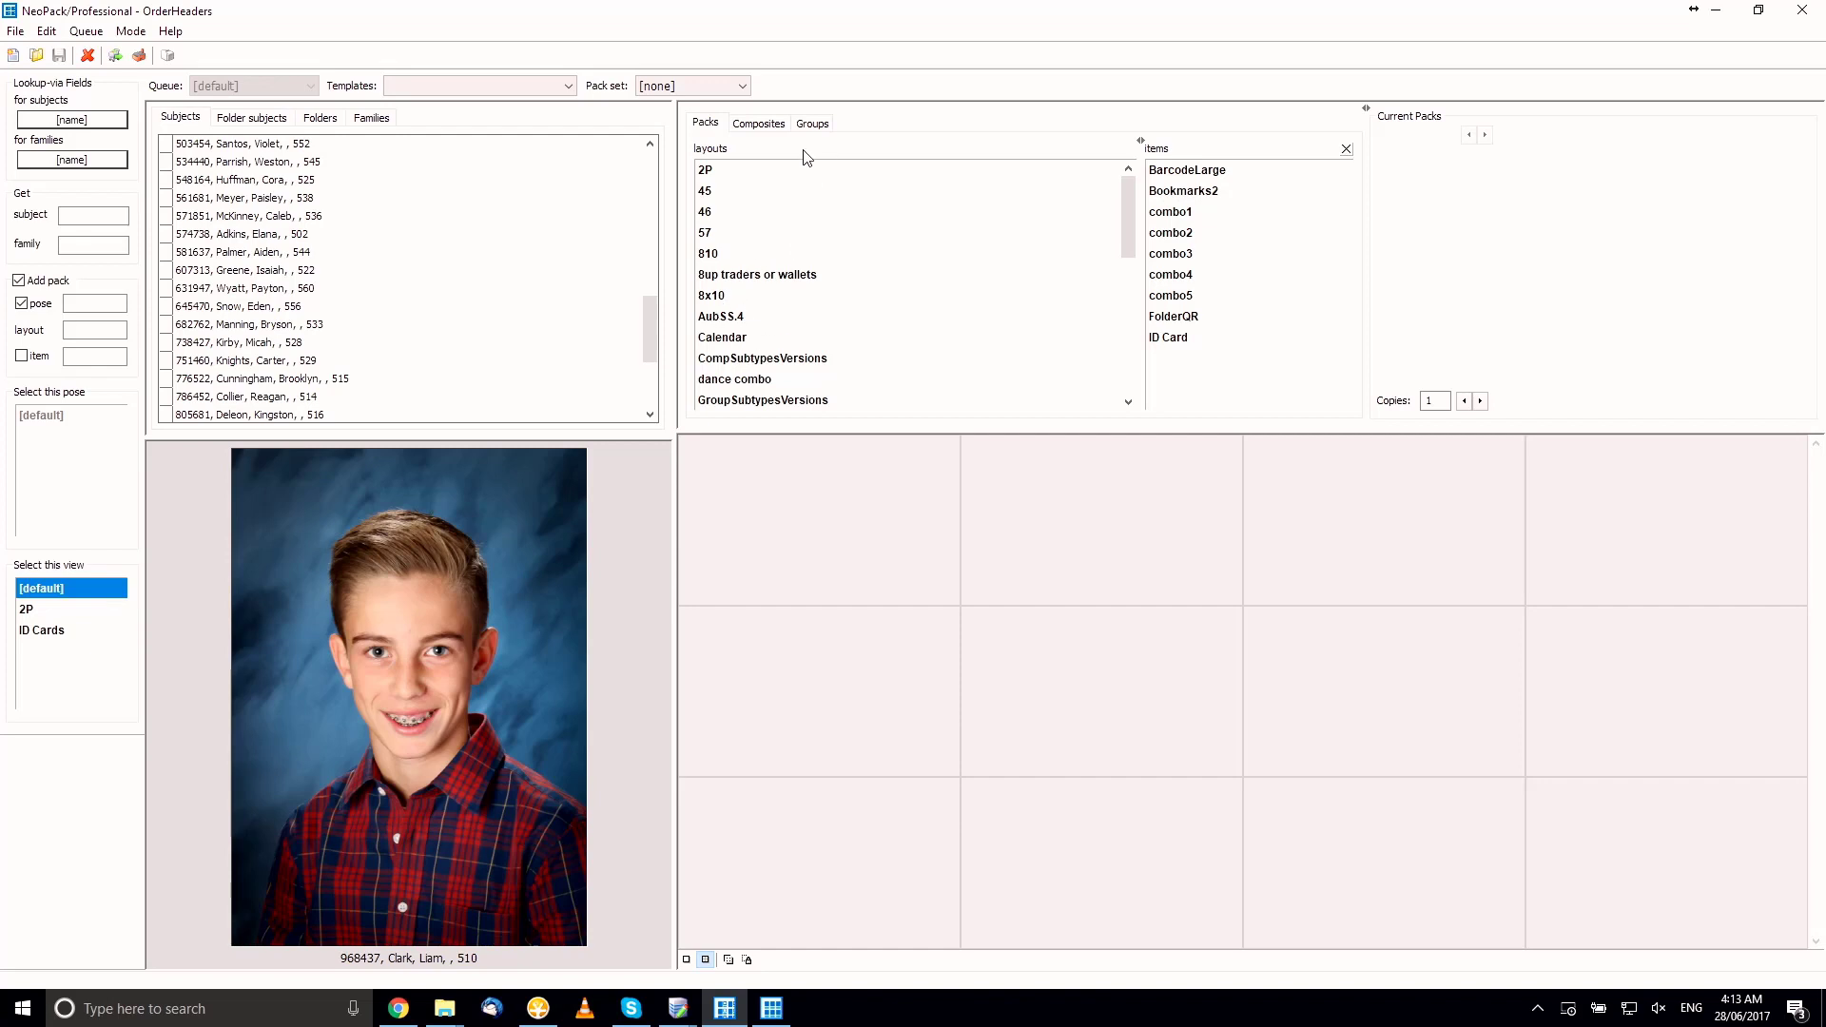
left_click(766, 128)
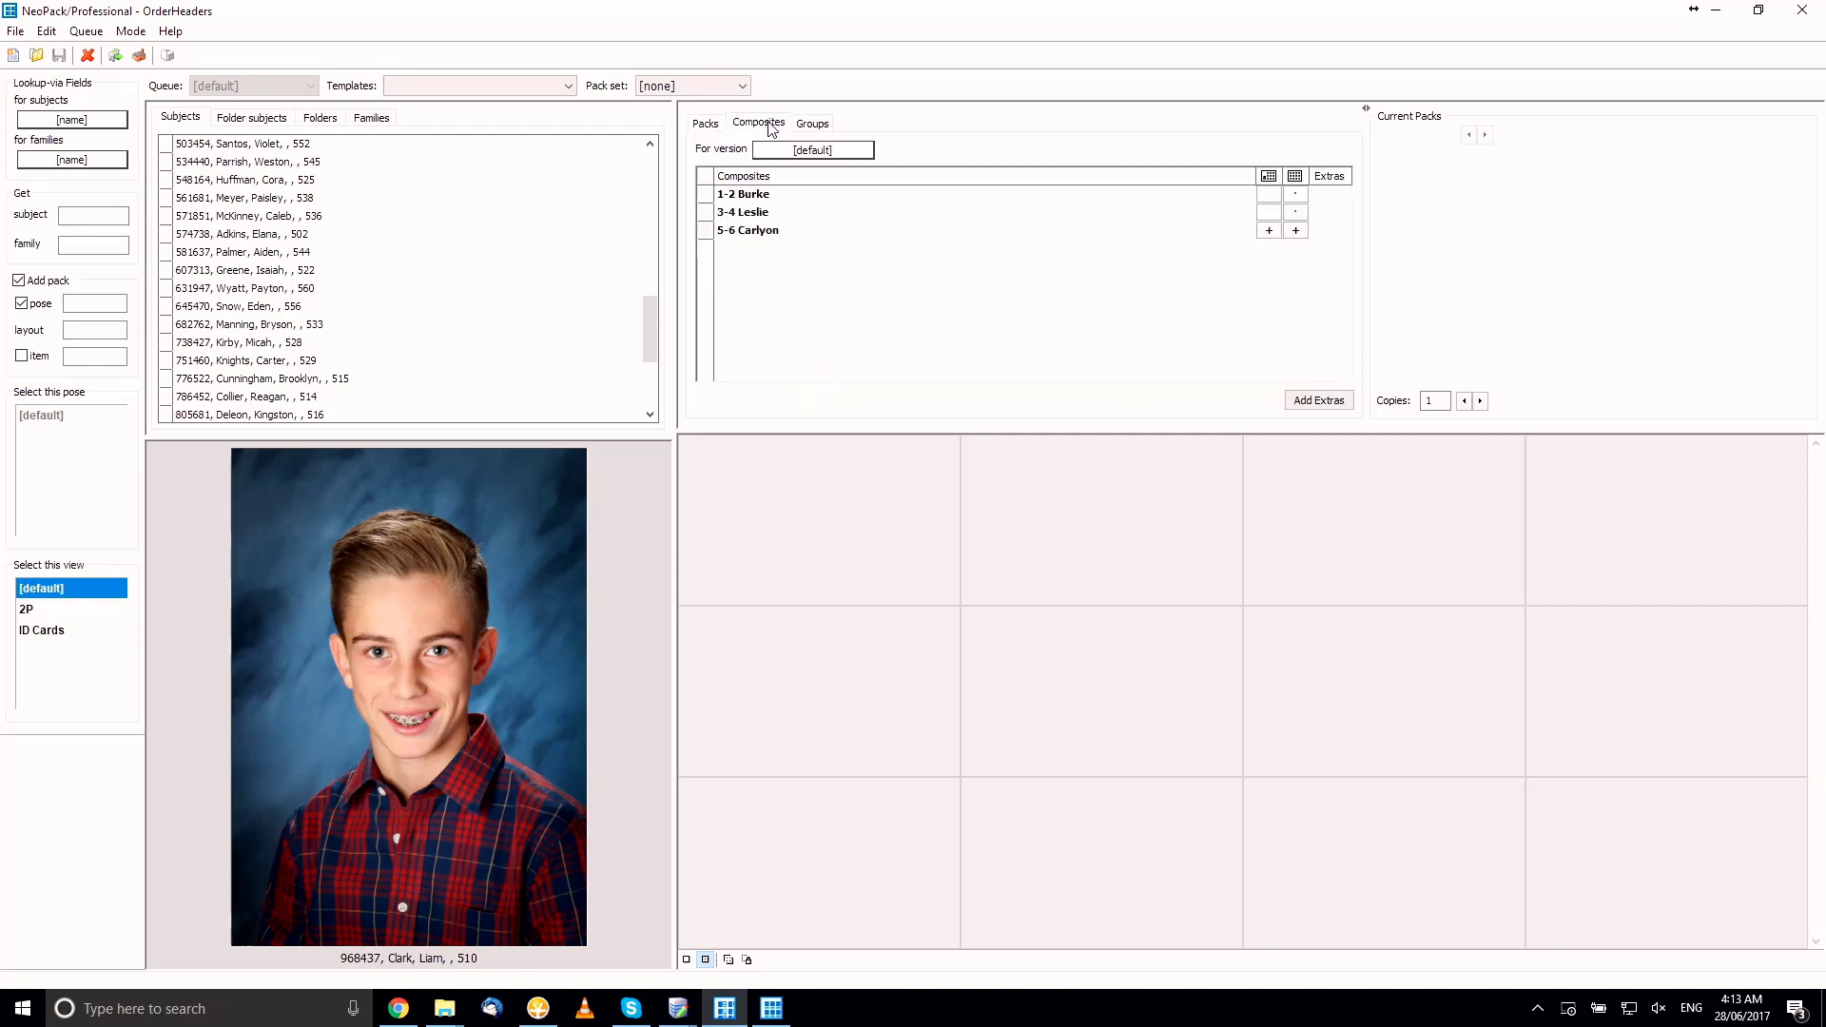
left_click(815, 124)
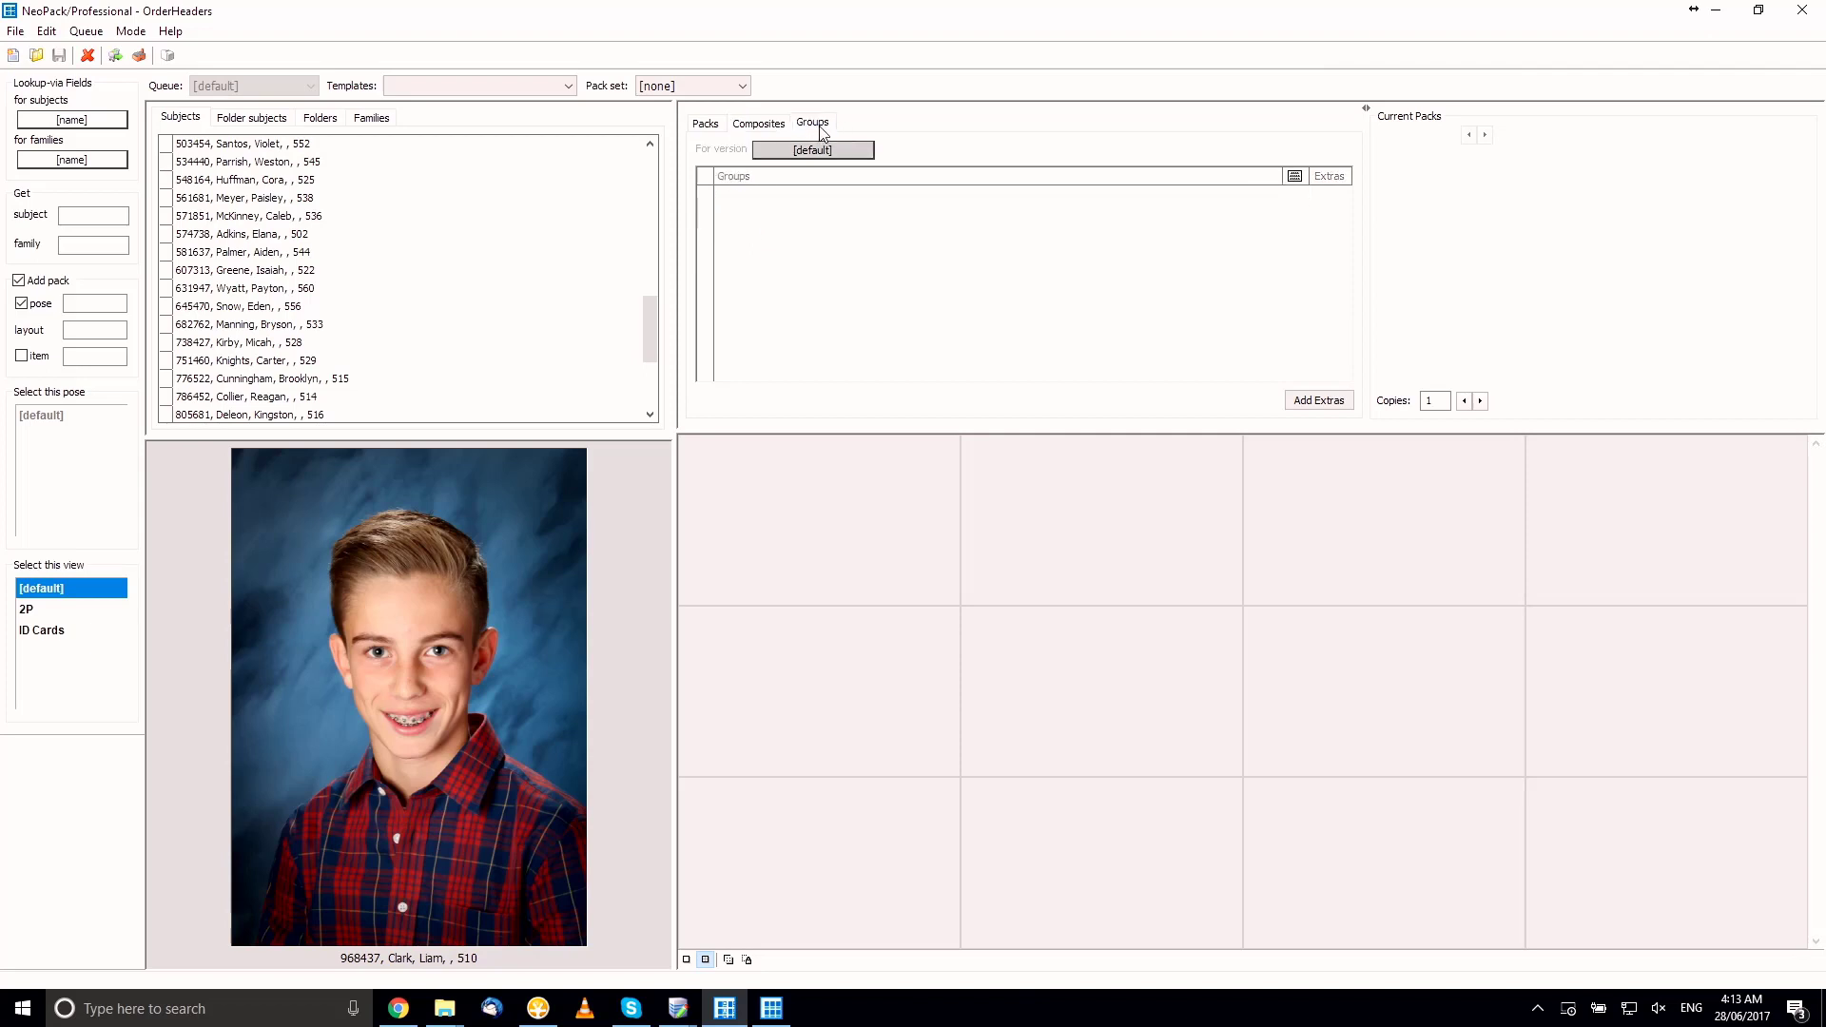
left_click(749, 127)
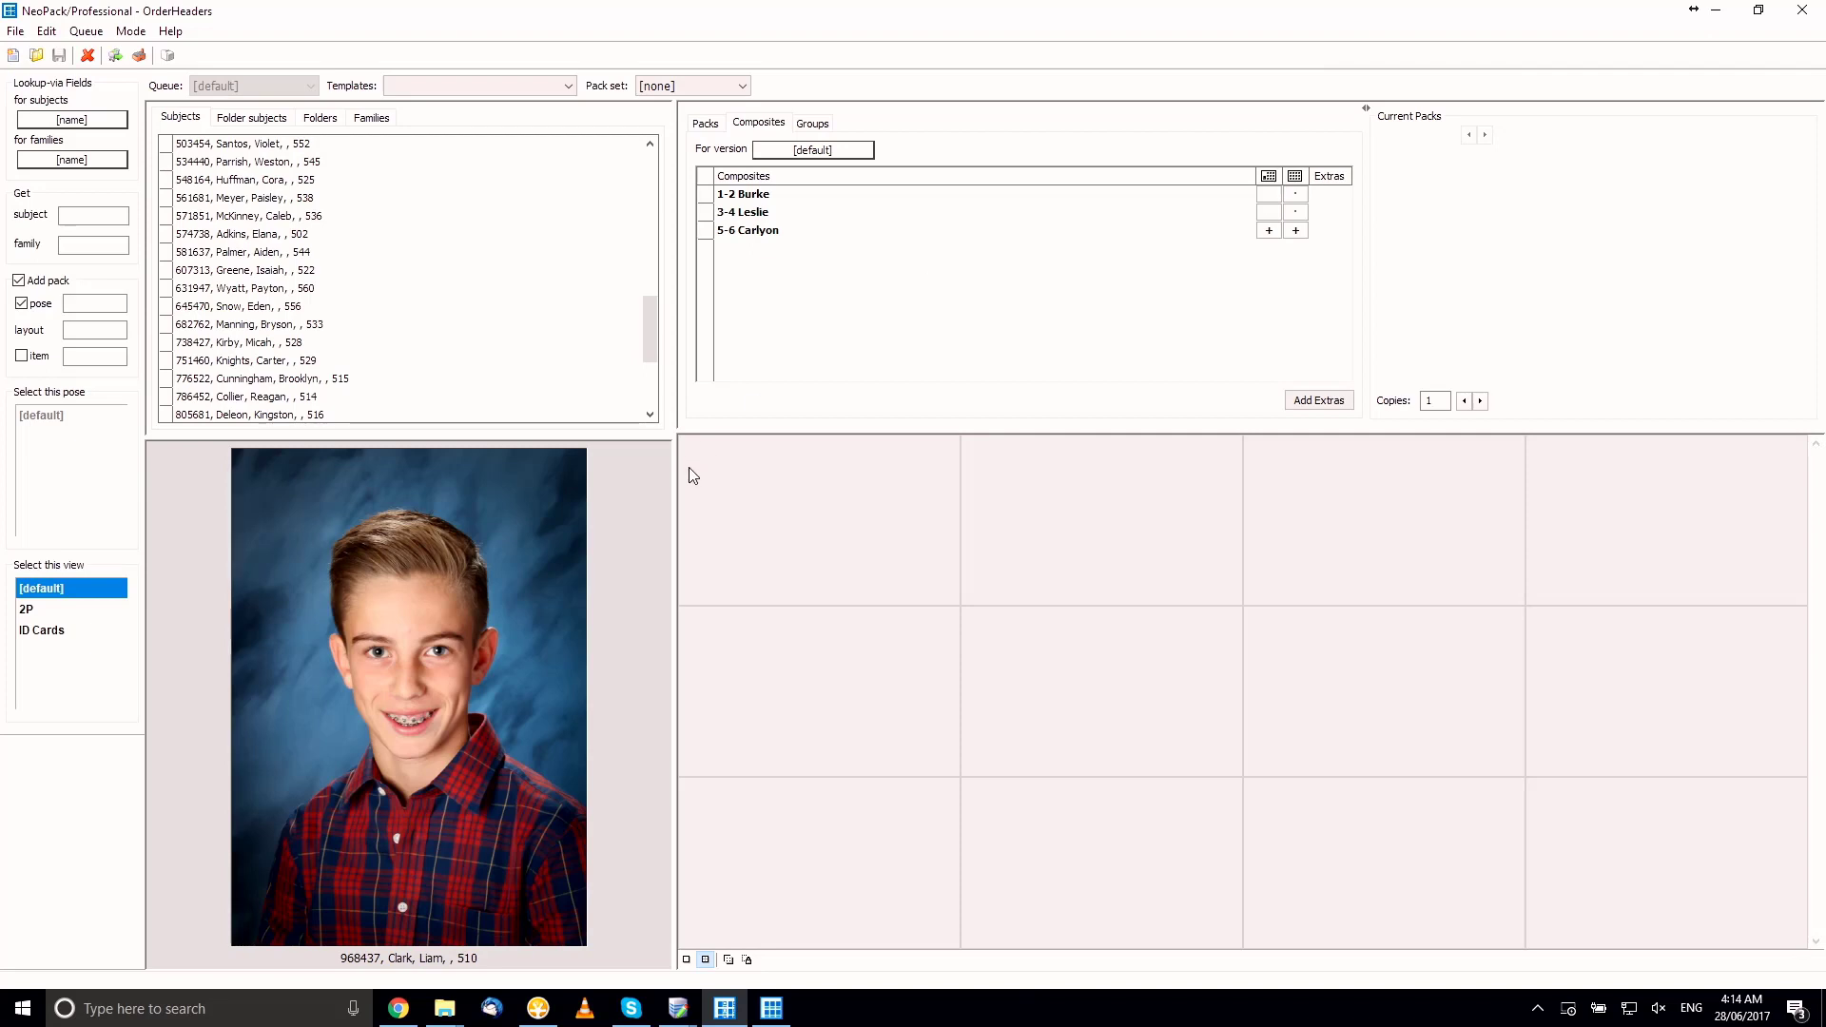
Browse the subjects list and select a subject who belongs to the 3-4 Leslie class
left_click_drag(652, 324, 654, 377)
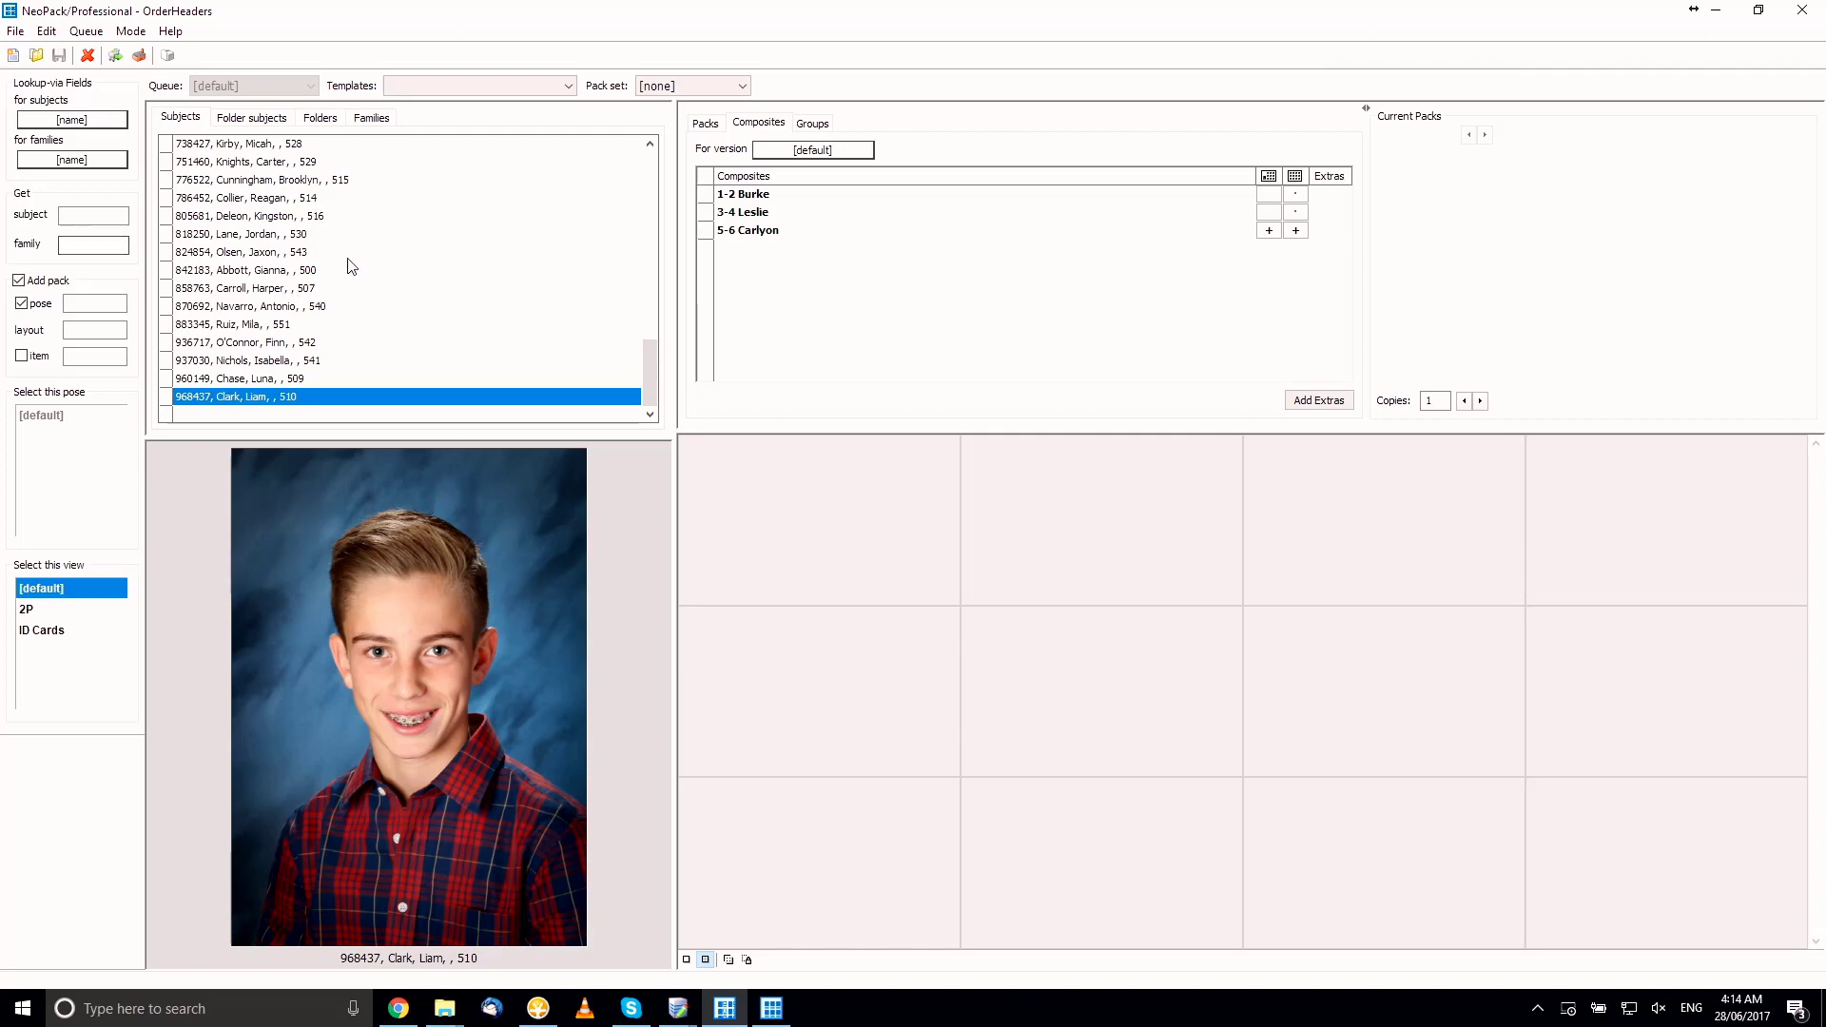
left_click(278, 362)
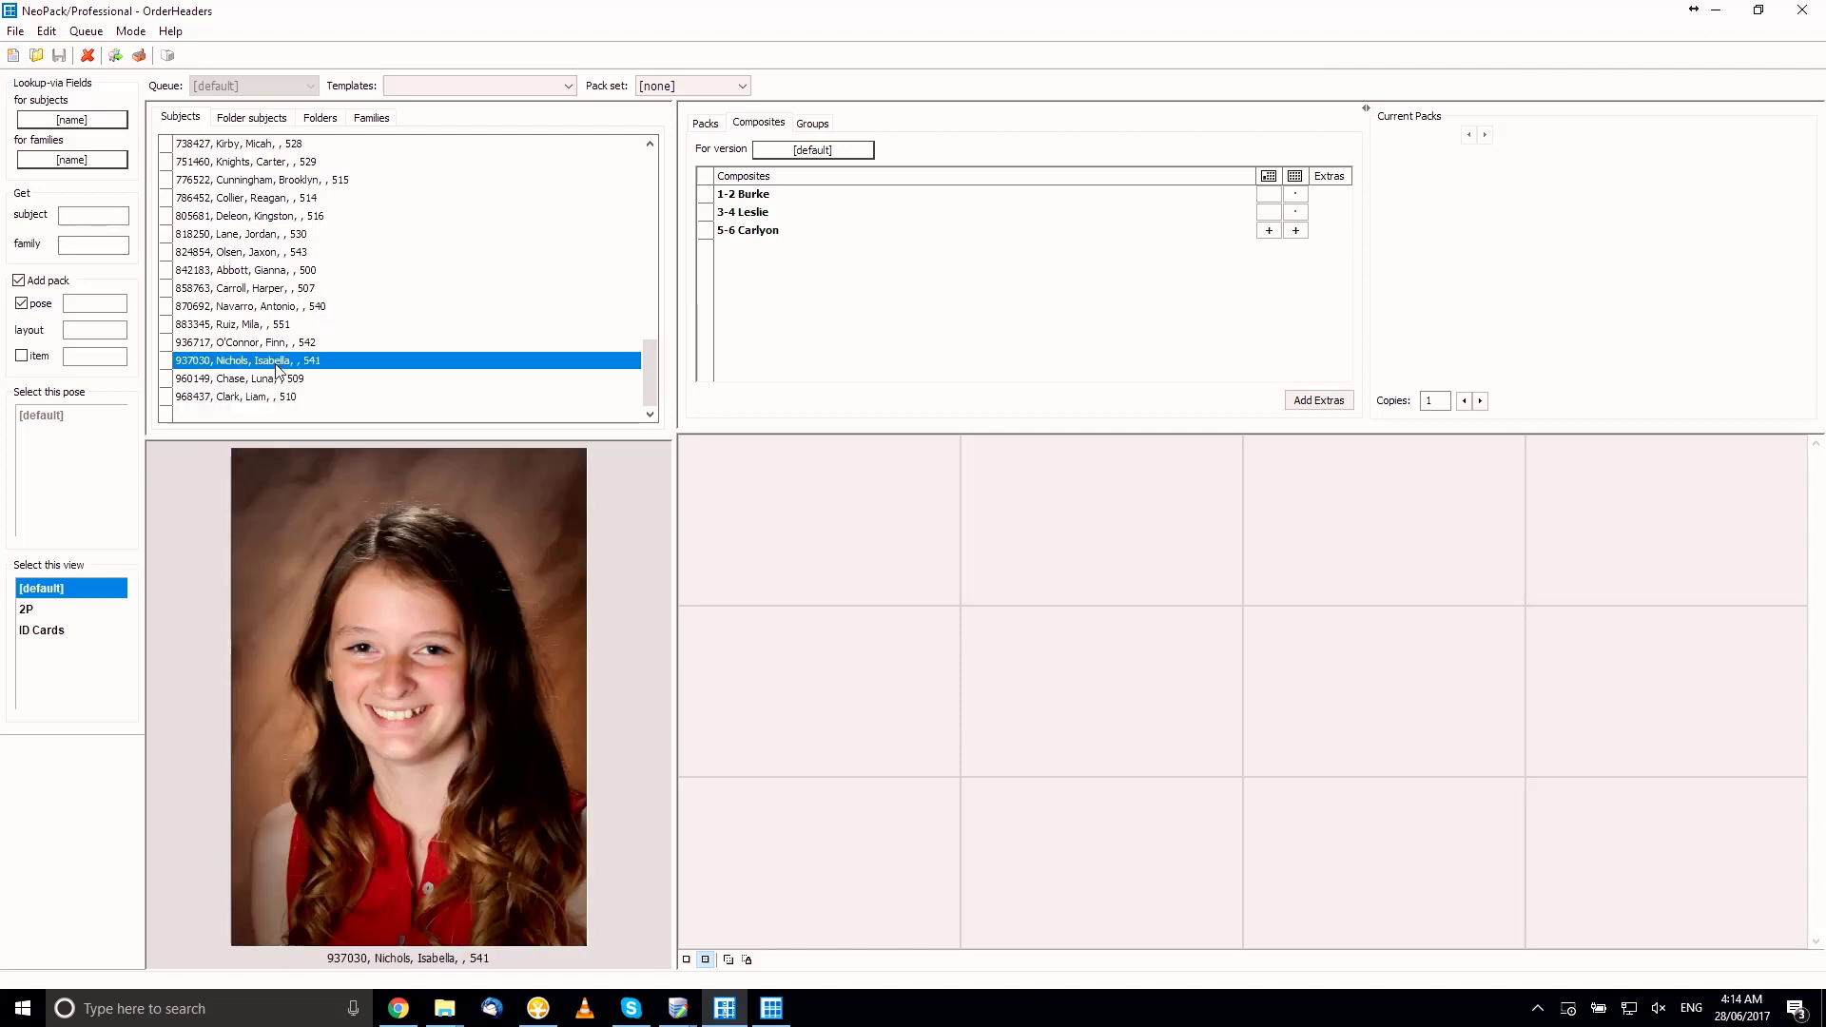
scroll(266, 266, "up", 4)
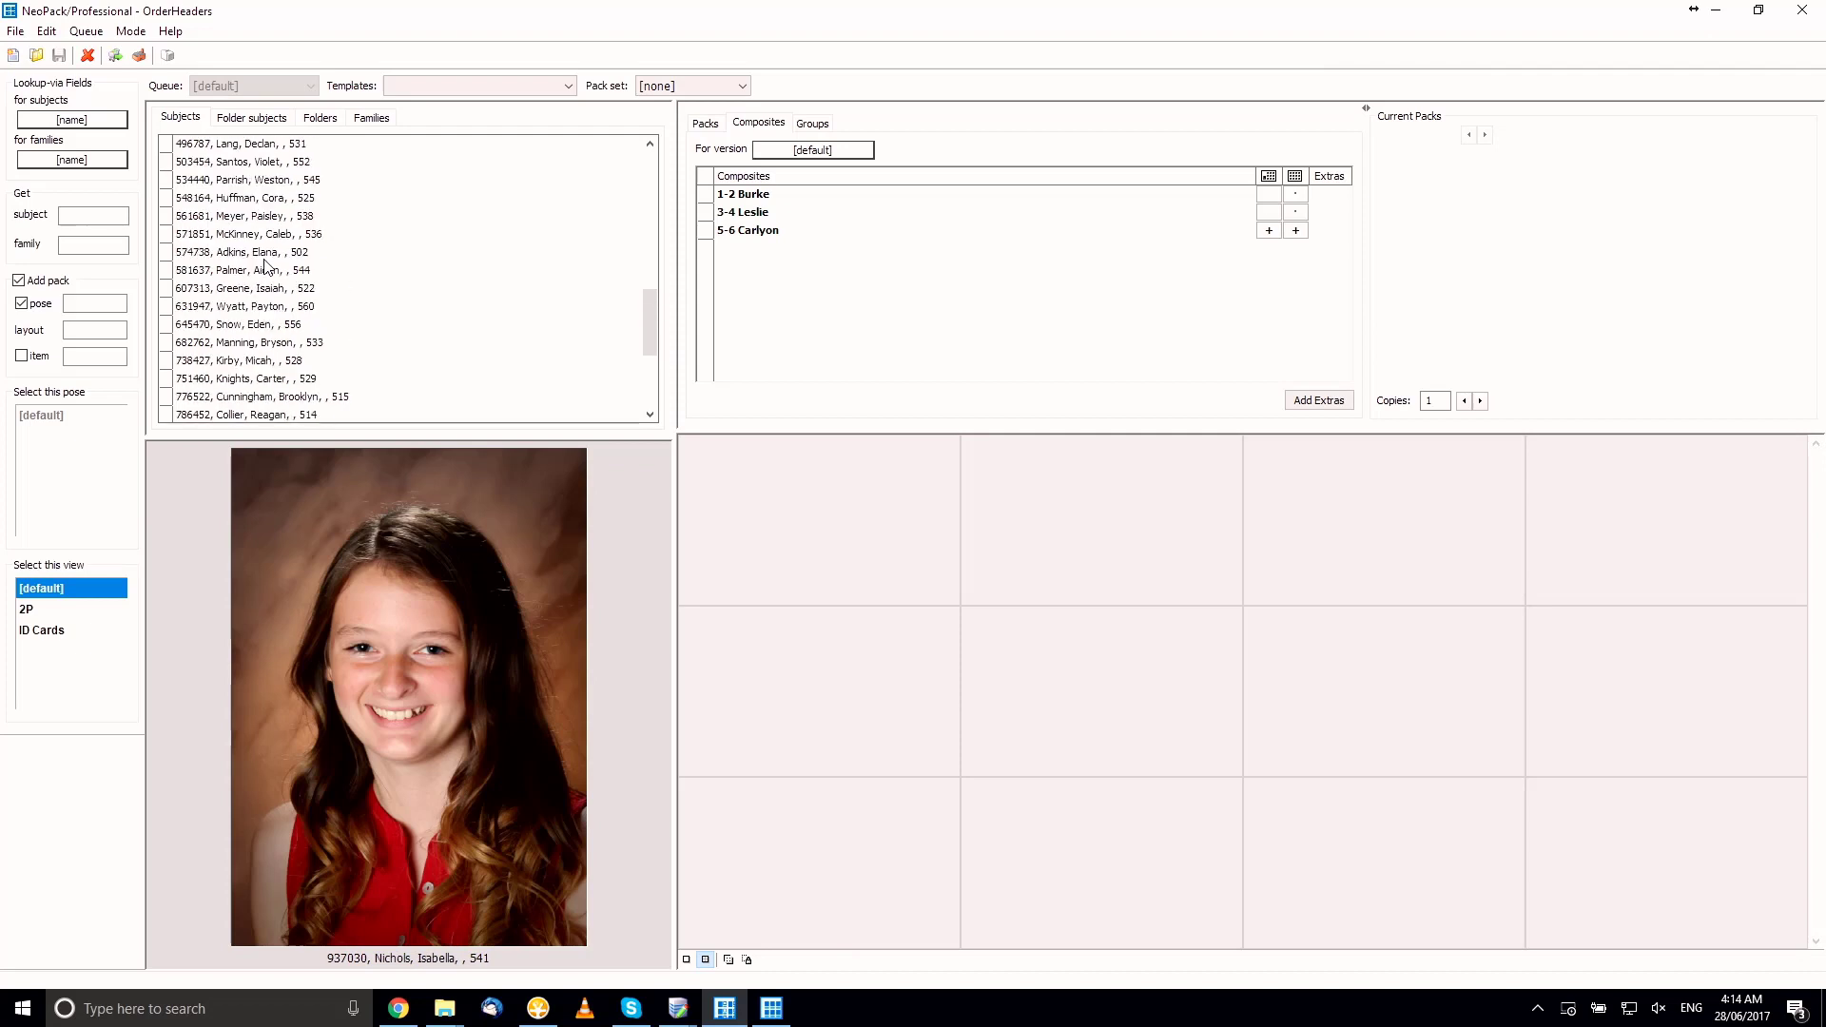
left_click(265, 259)
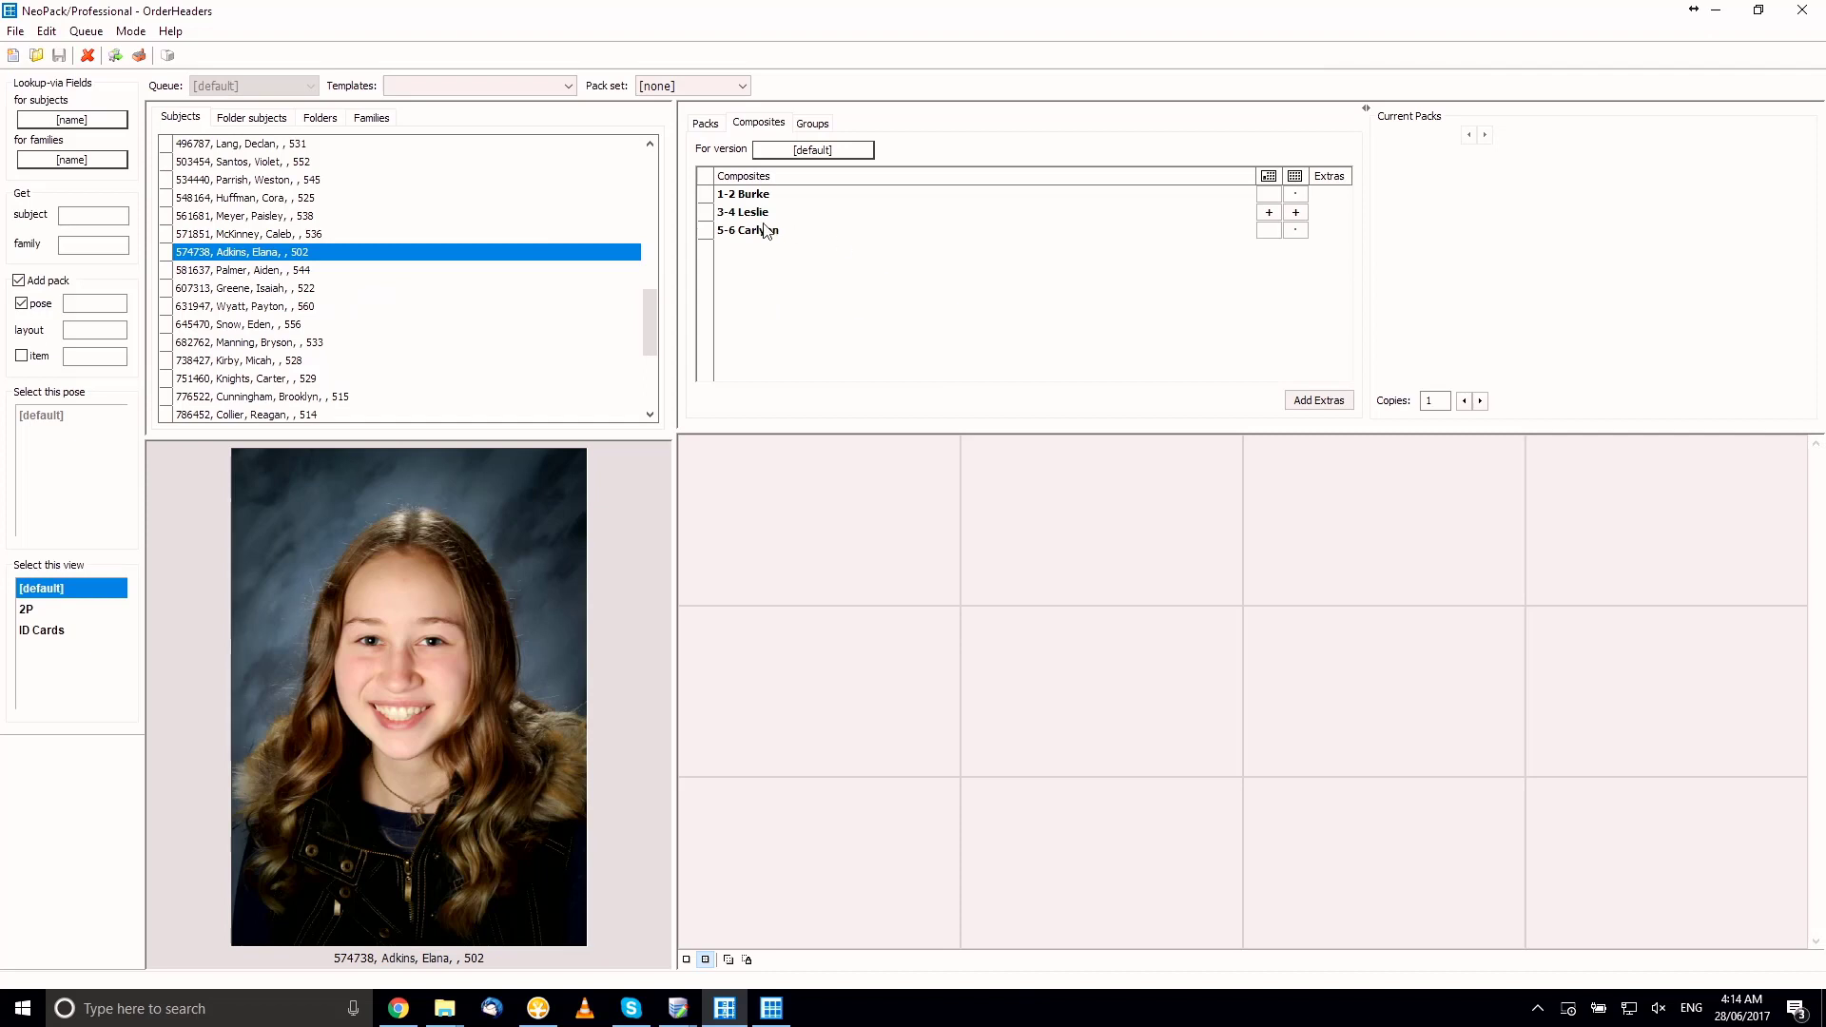
Add the personalised 3-4 Leslie composite for the selected subject and set the page preview grid to three columns by two rows
left_click(1270, 212)
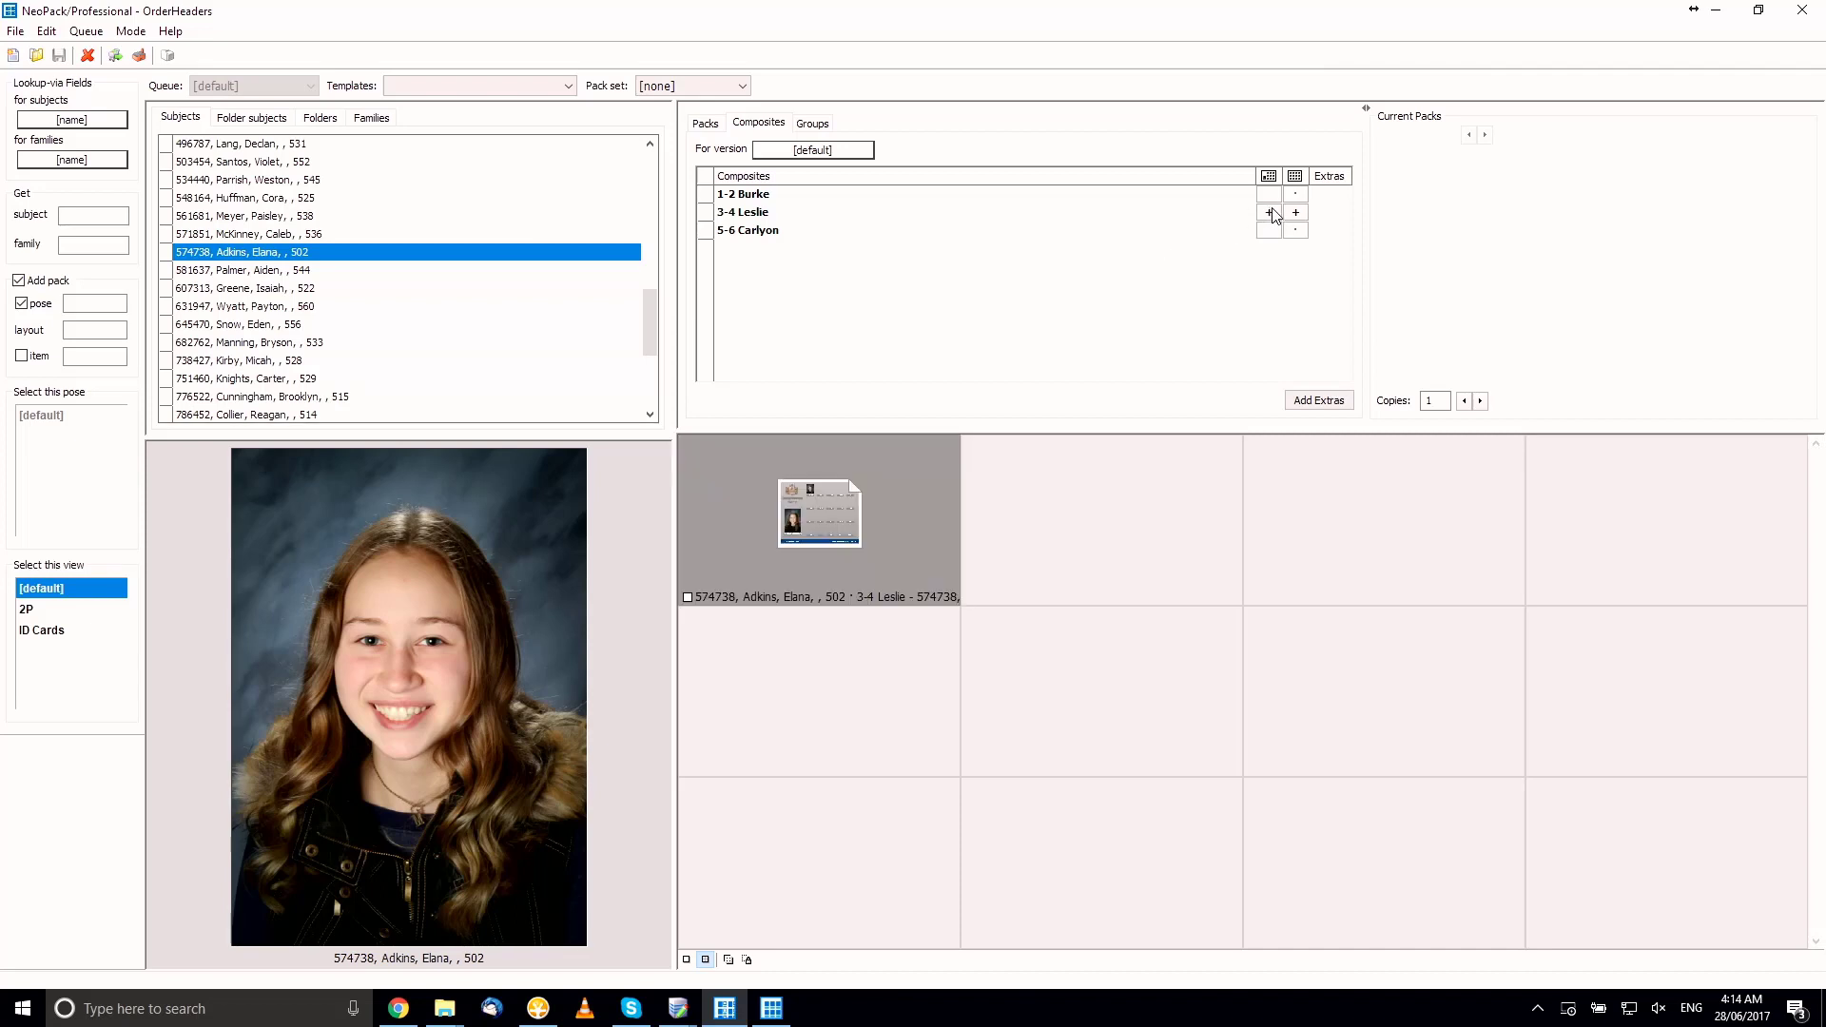
left_click(747, 958)
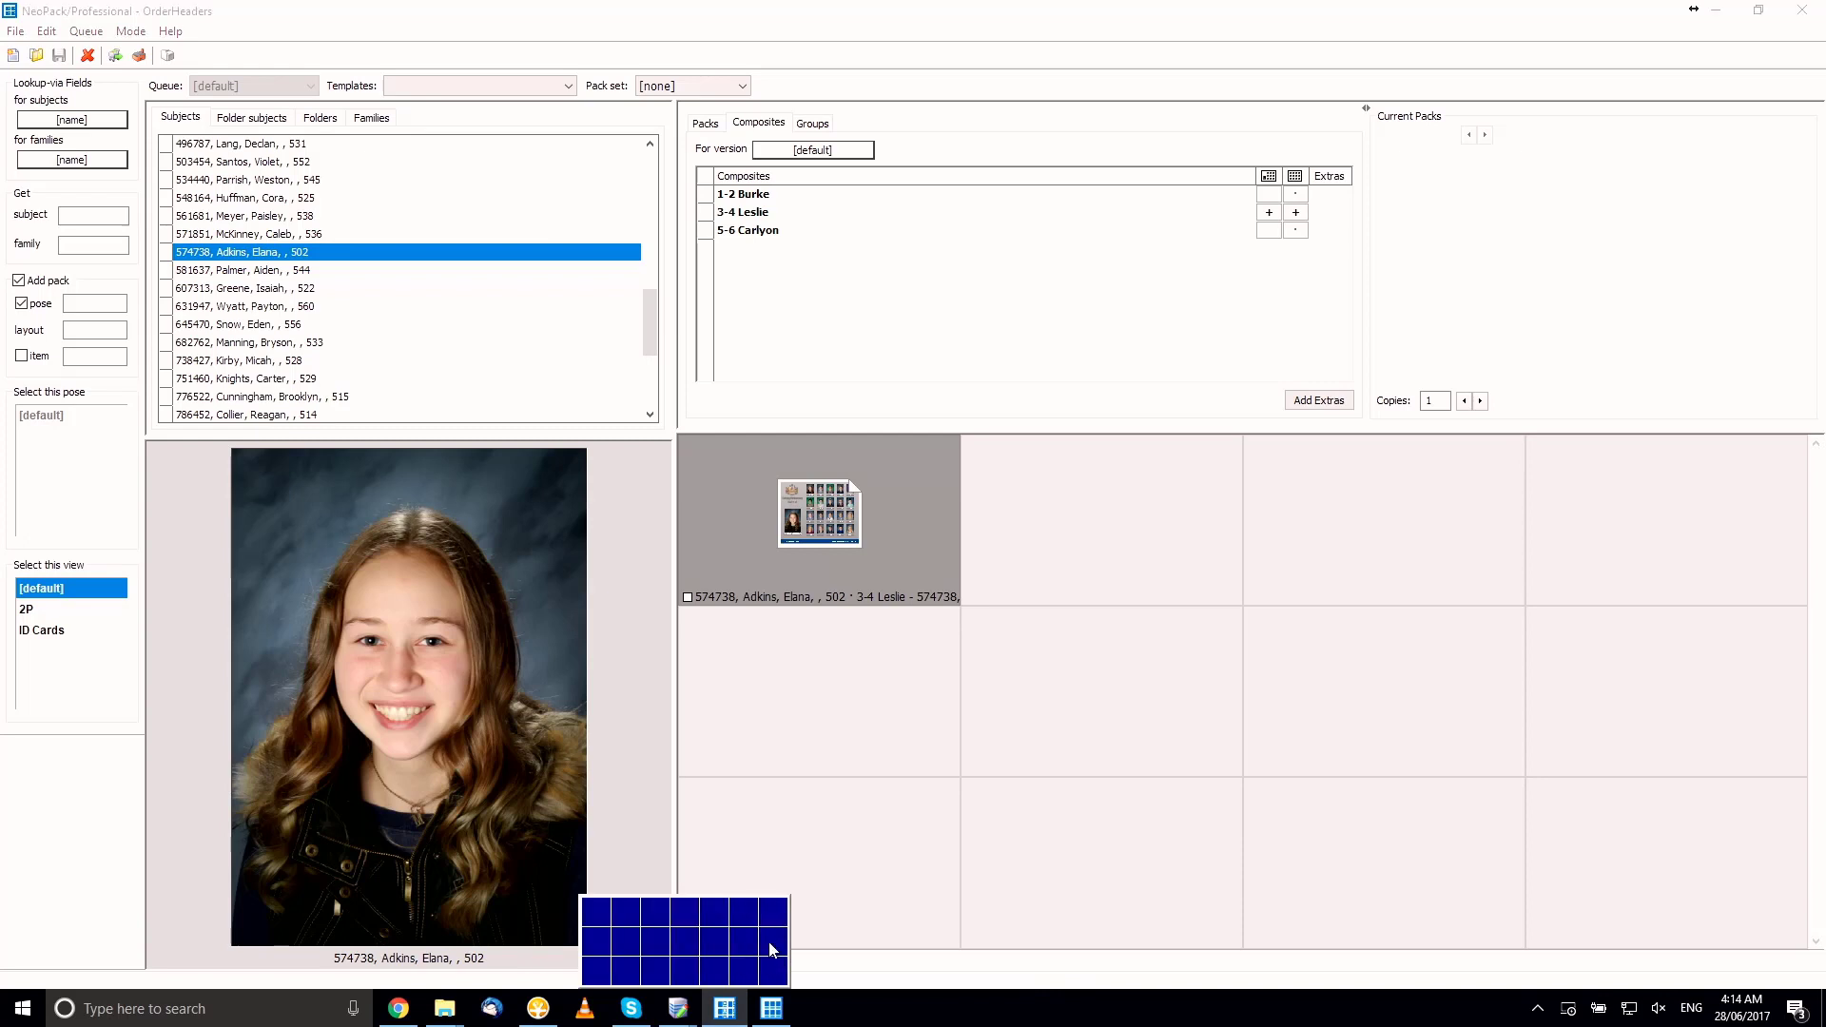
left_click(648, 947)
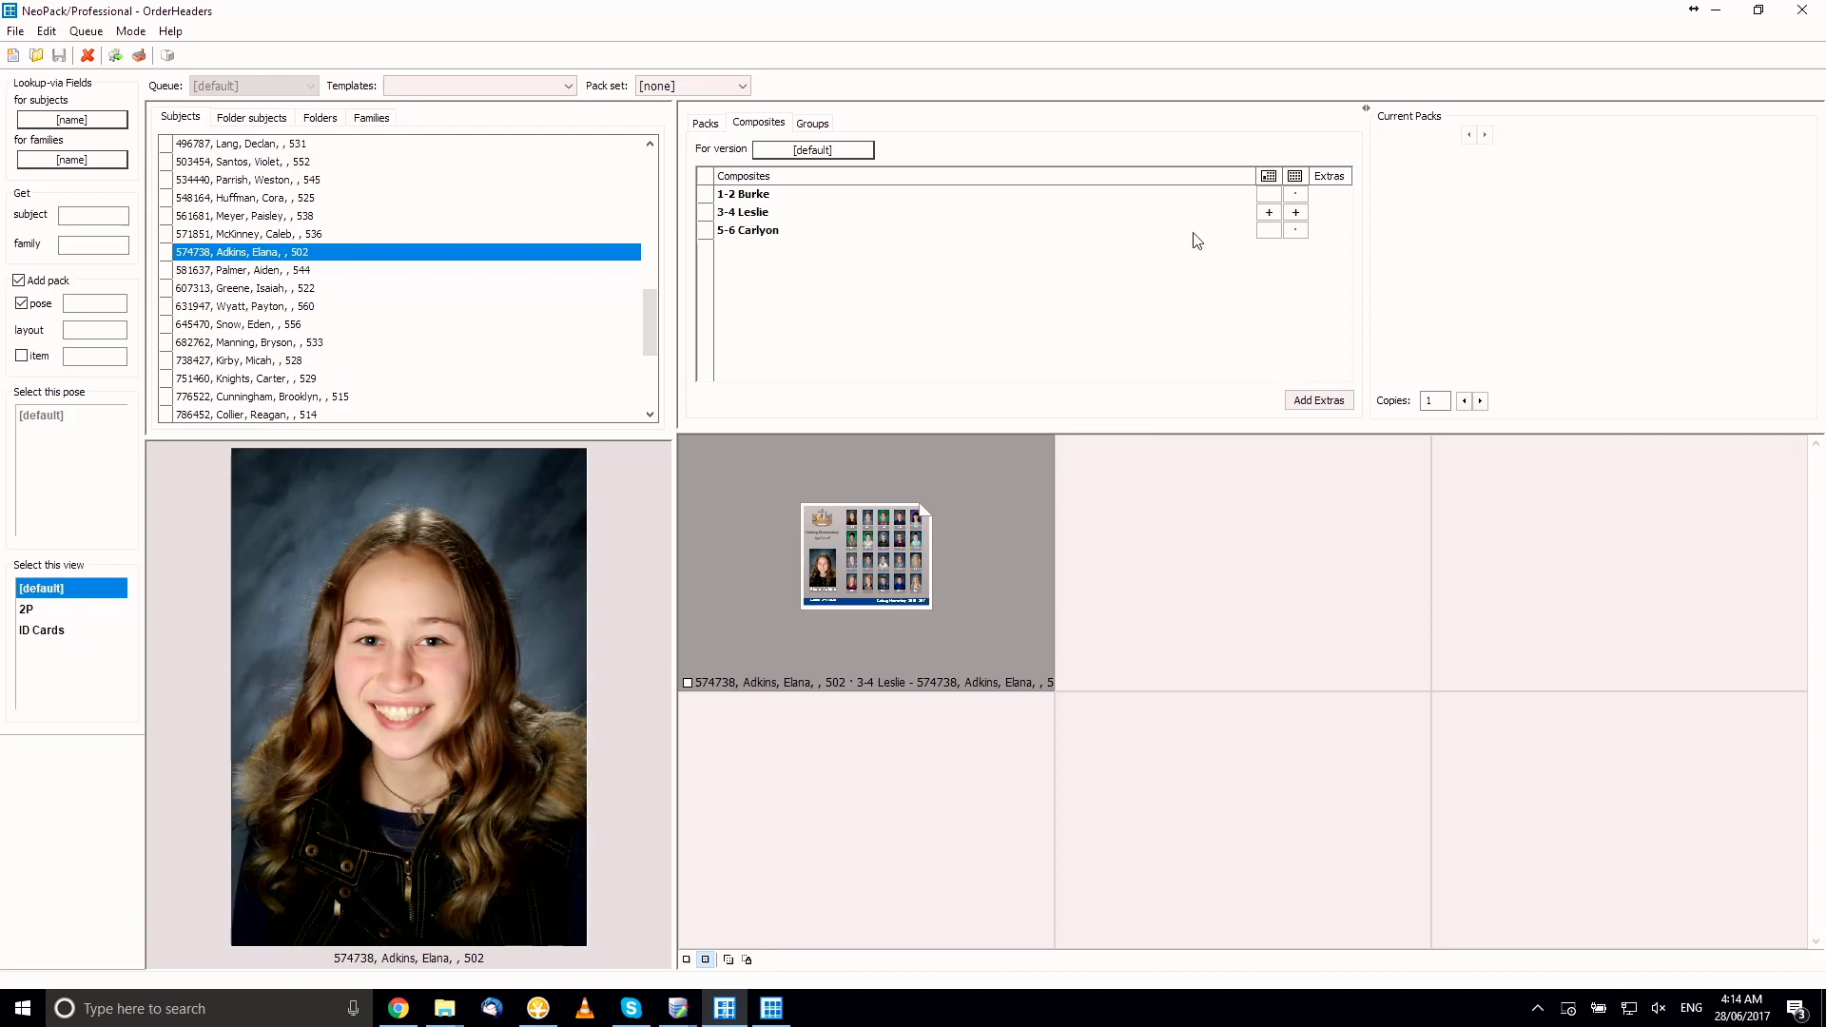
Add the composites without a featured portrait for 3-4 Leslie and 1-2 Burke, and show the latter as a single page
left_click(1296, 213)
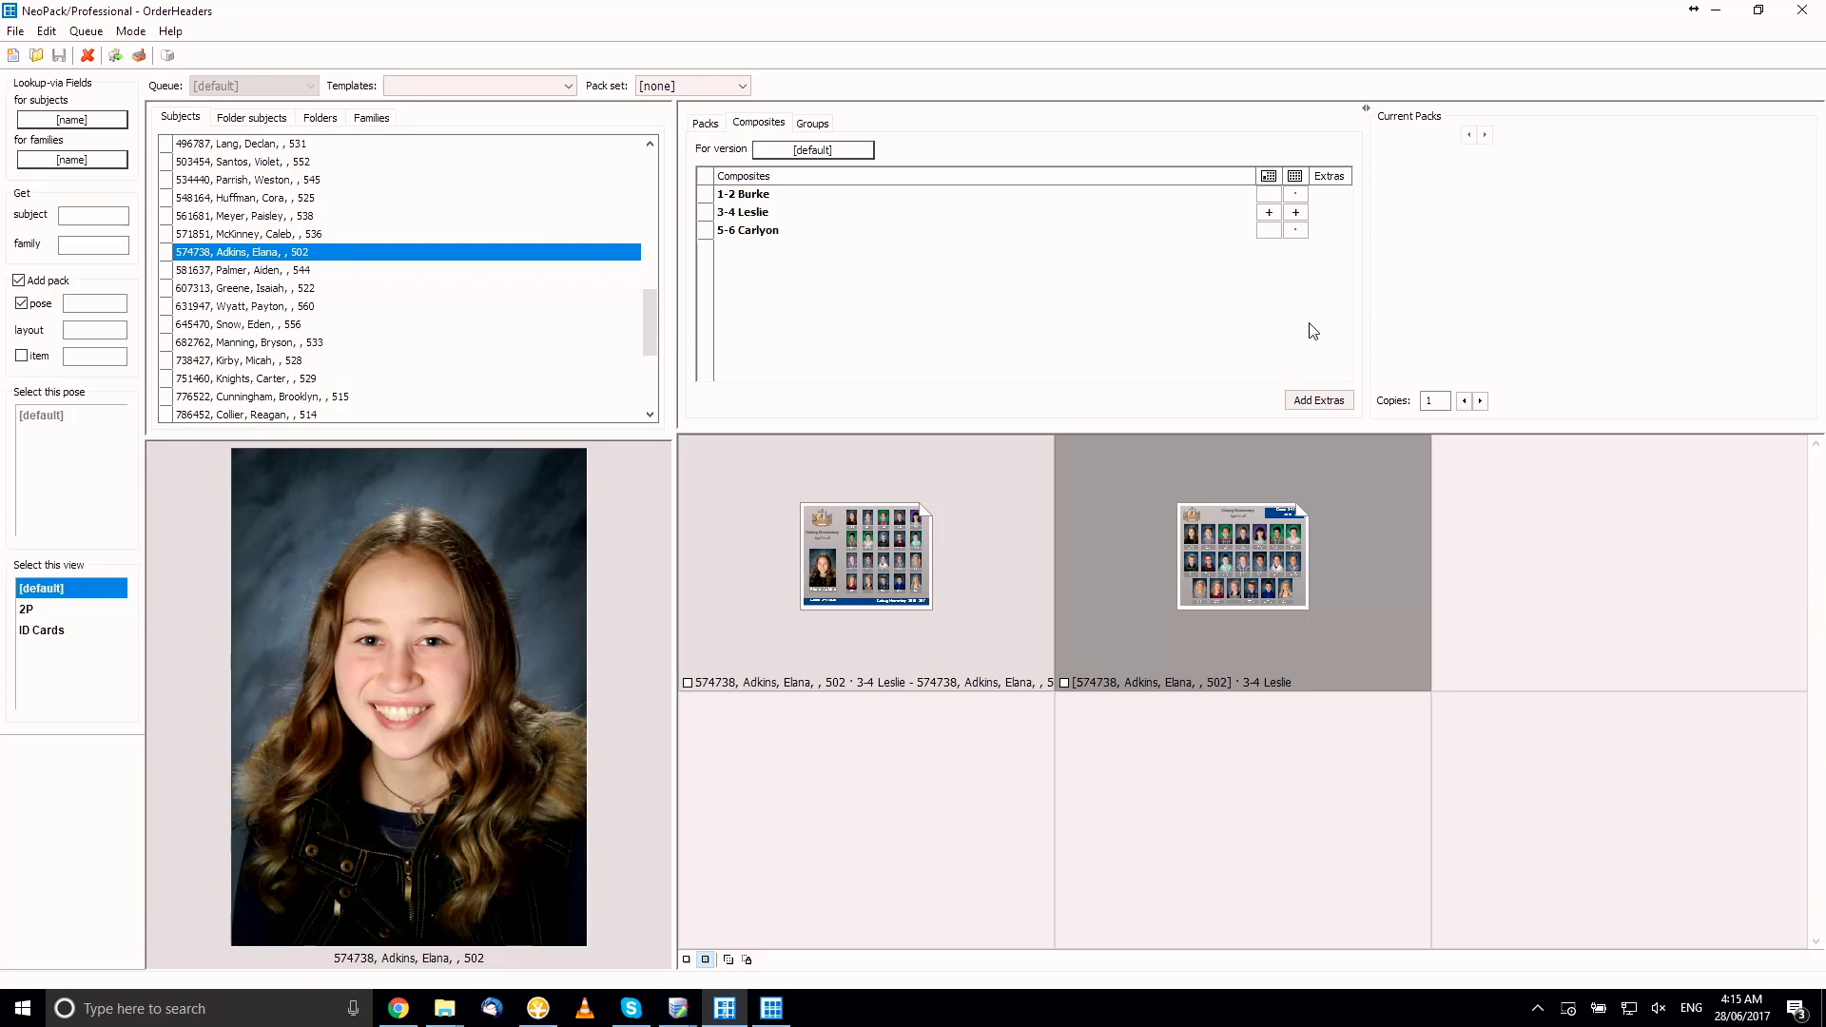
left_click(1294, 195)
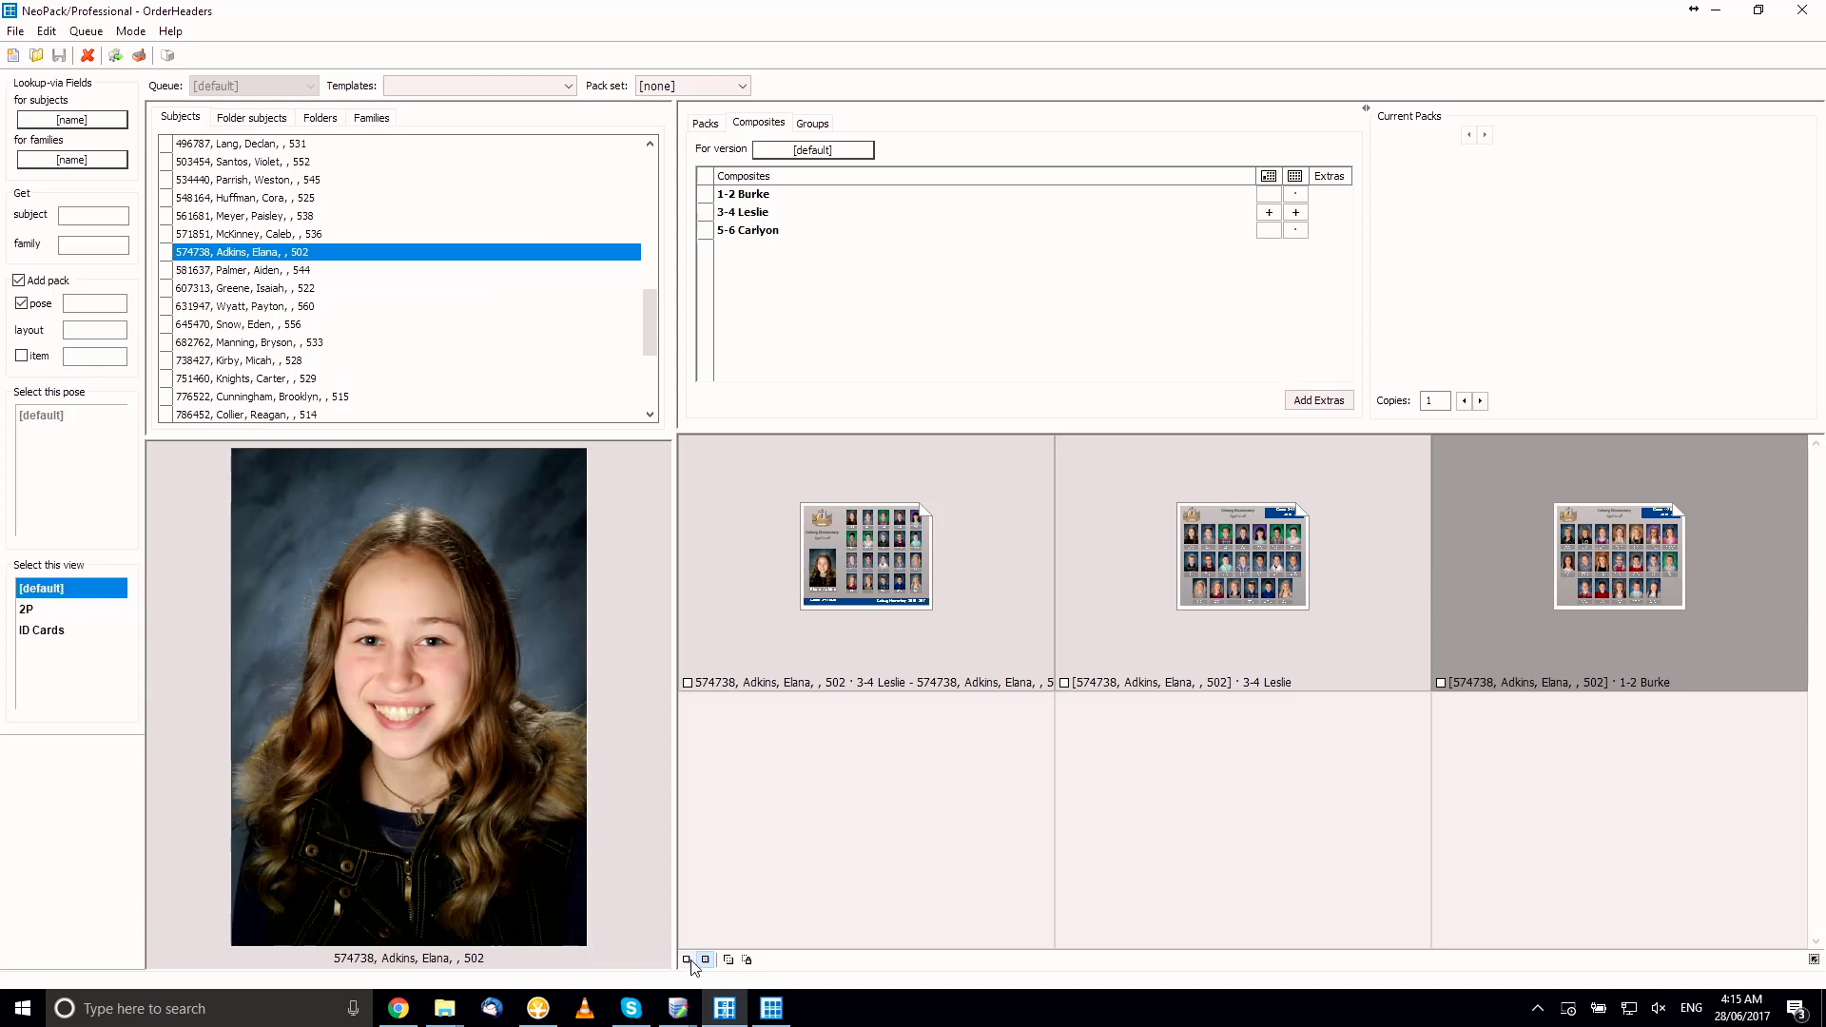
left_click(688, 960)
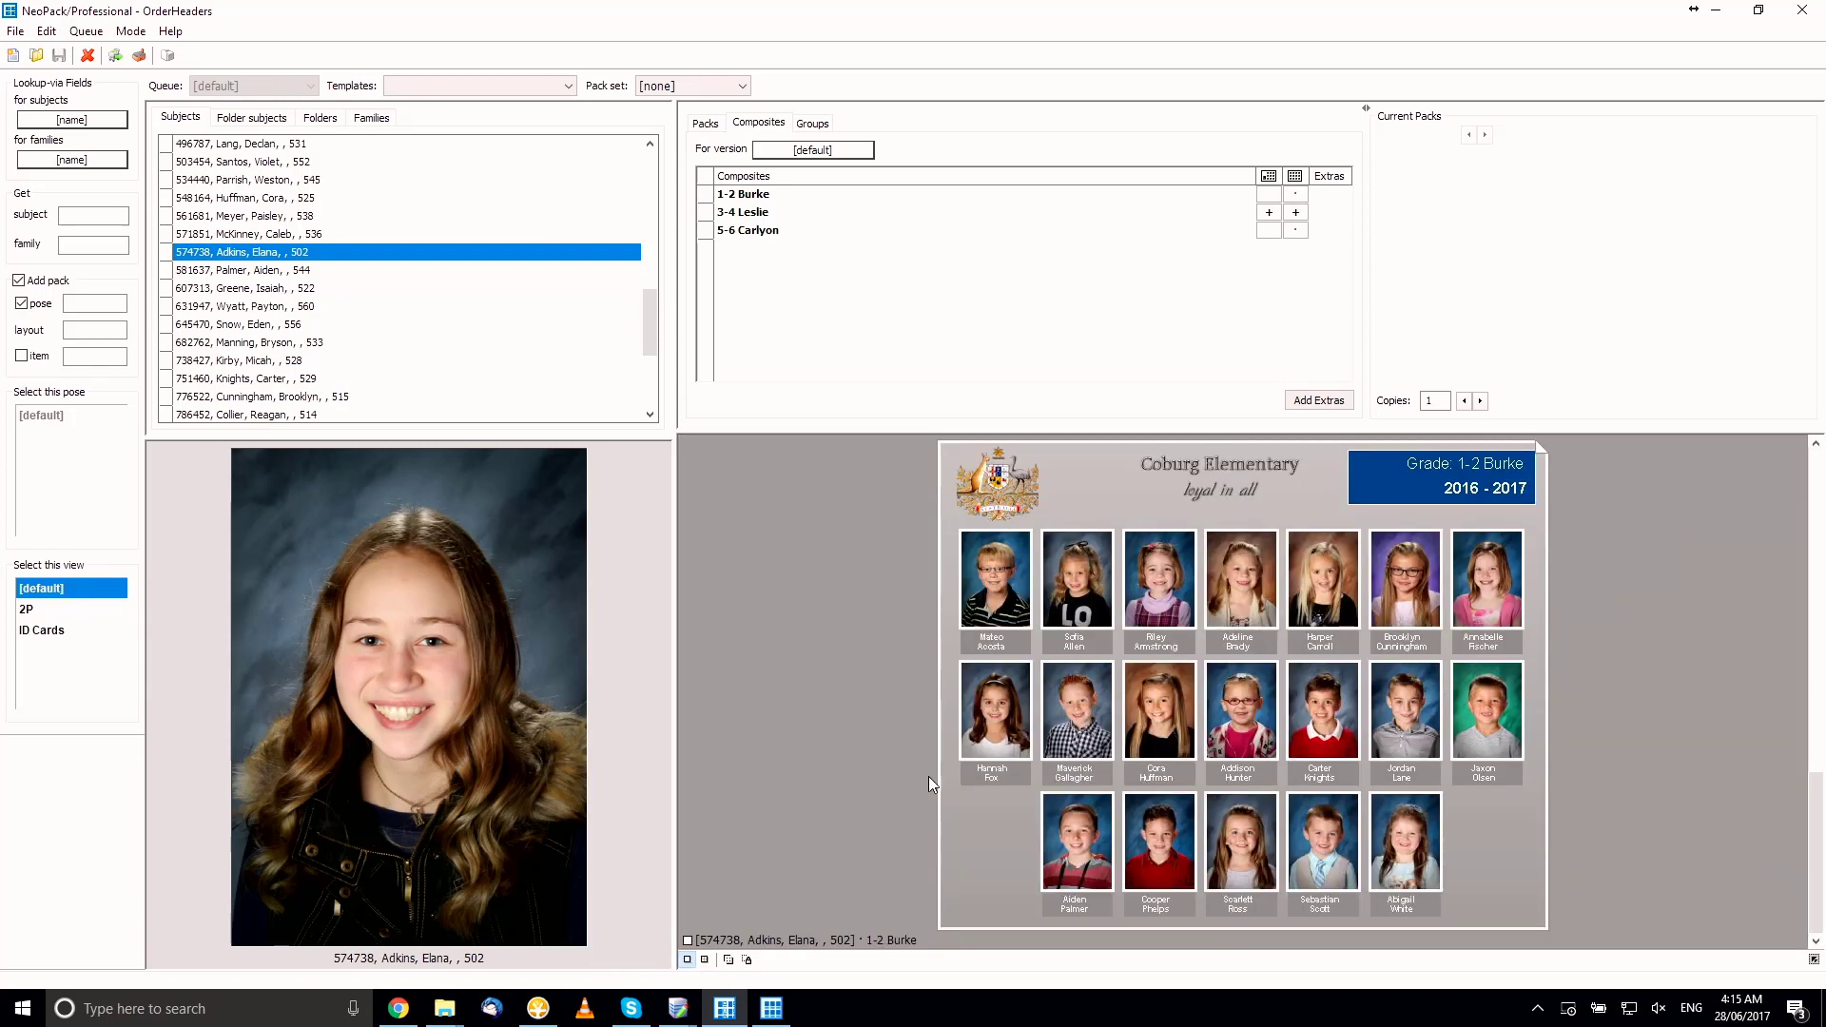
Enlarge the page preview area and show the ordered pages in a two-by-two grid
left_click_drag(942, 432, 945, 343)
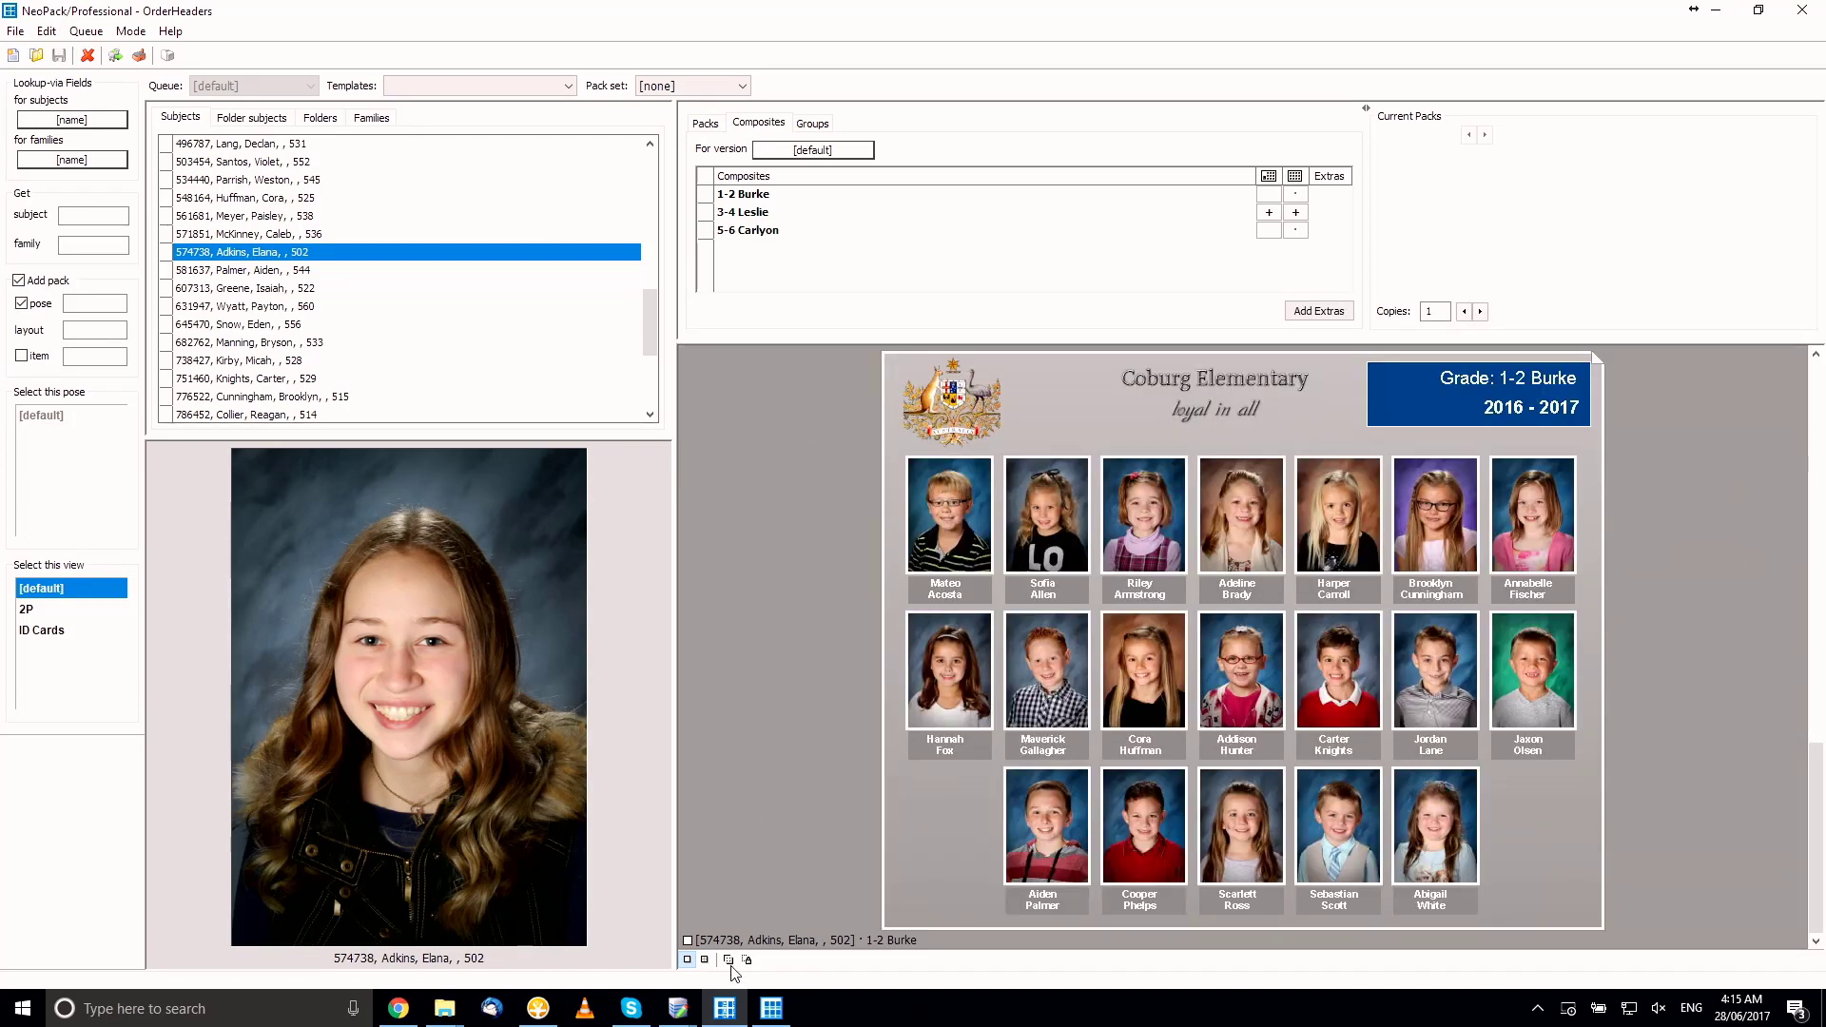
left_click(663, 971)
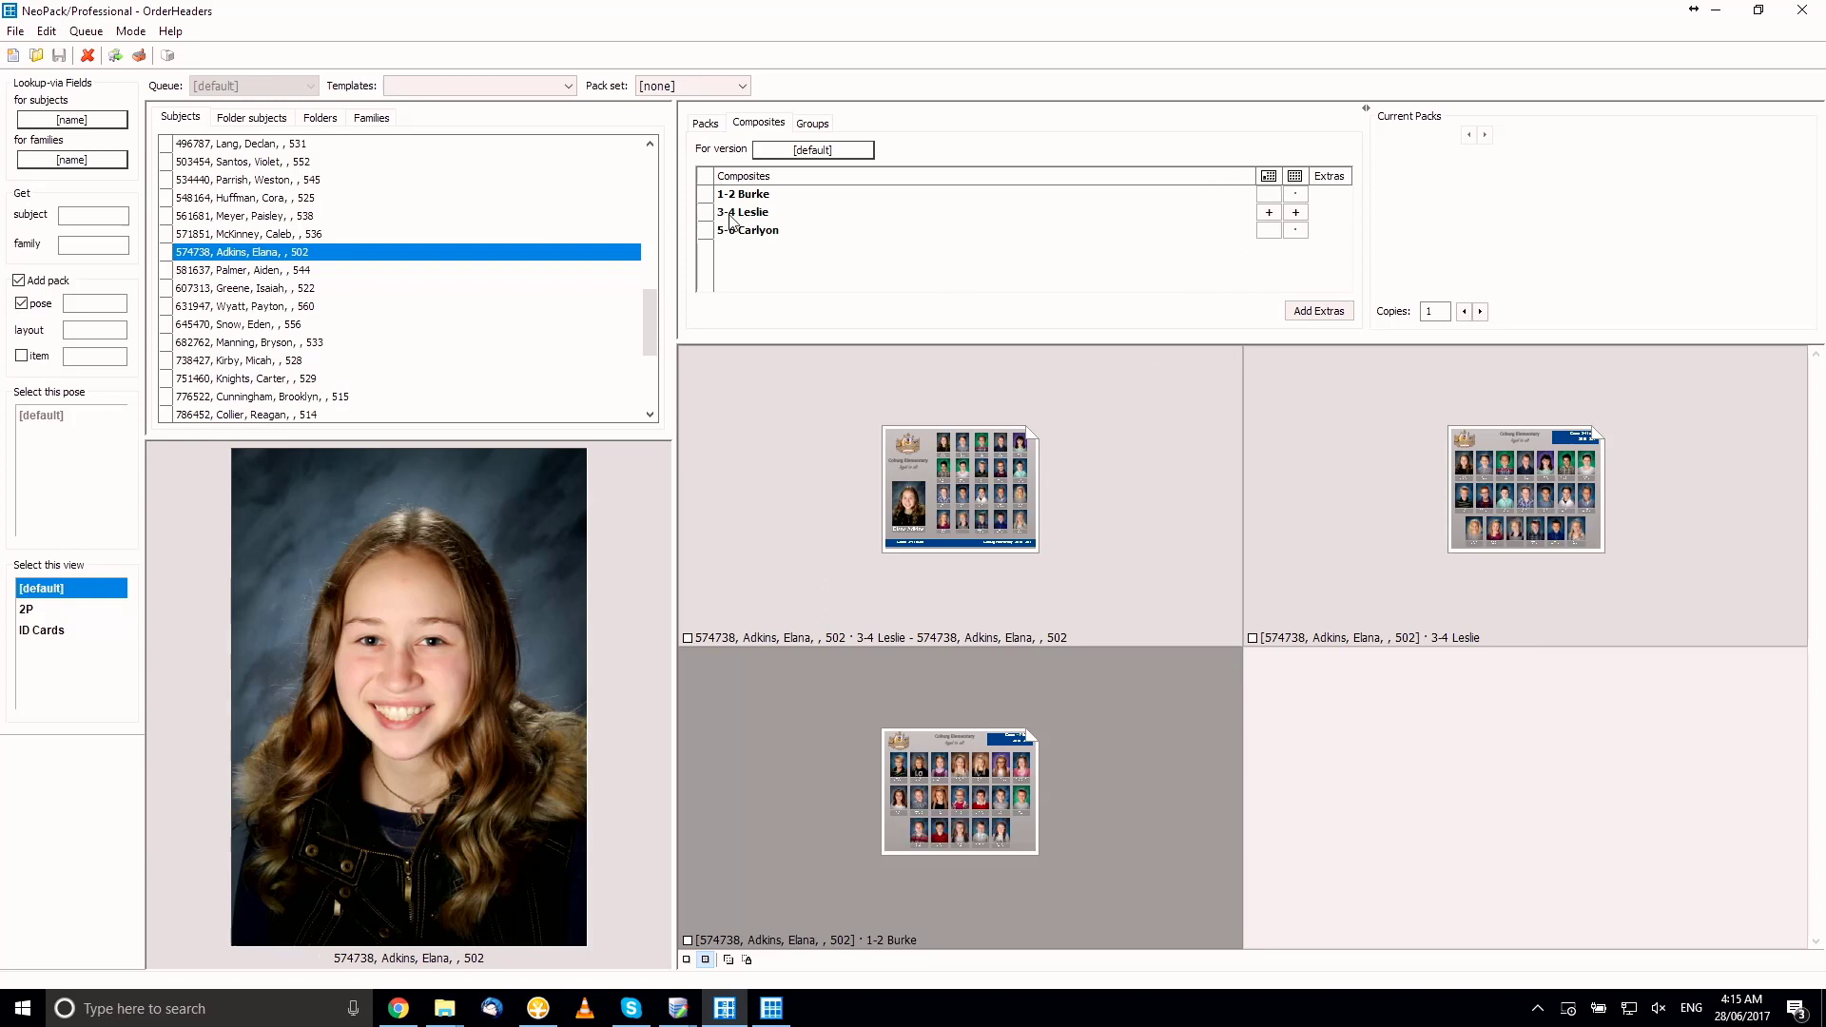
Go through the two ordered 3-4 Leslie pages and add another 1-2 Burke composite without a featured portrait
left_click(747, 481)
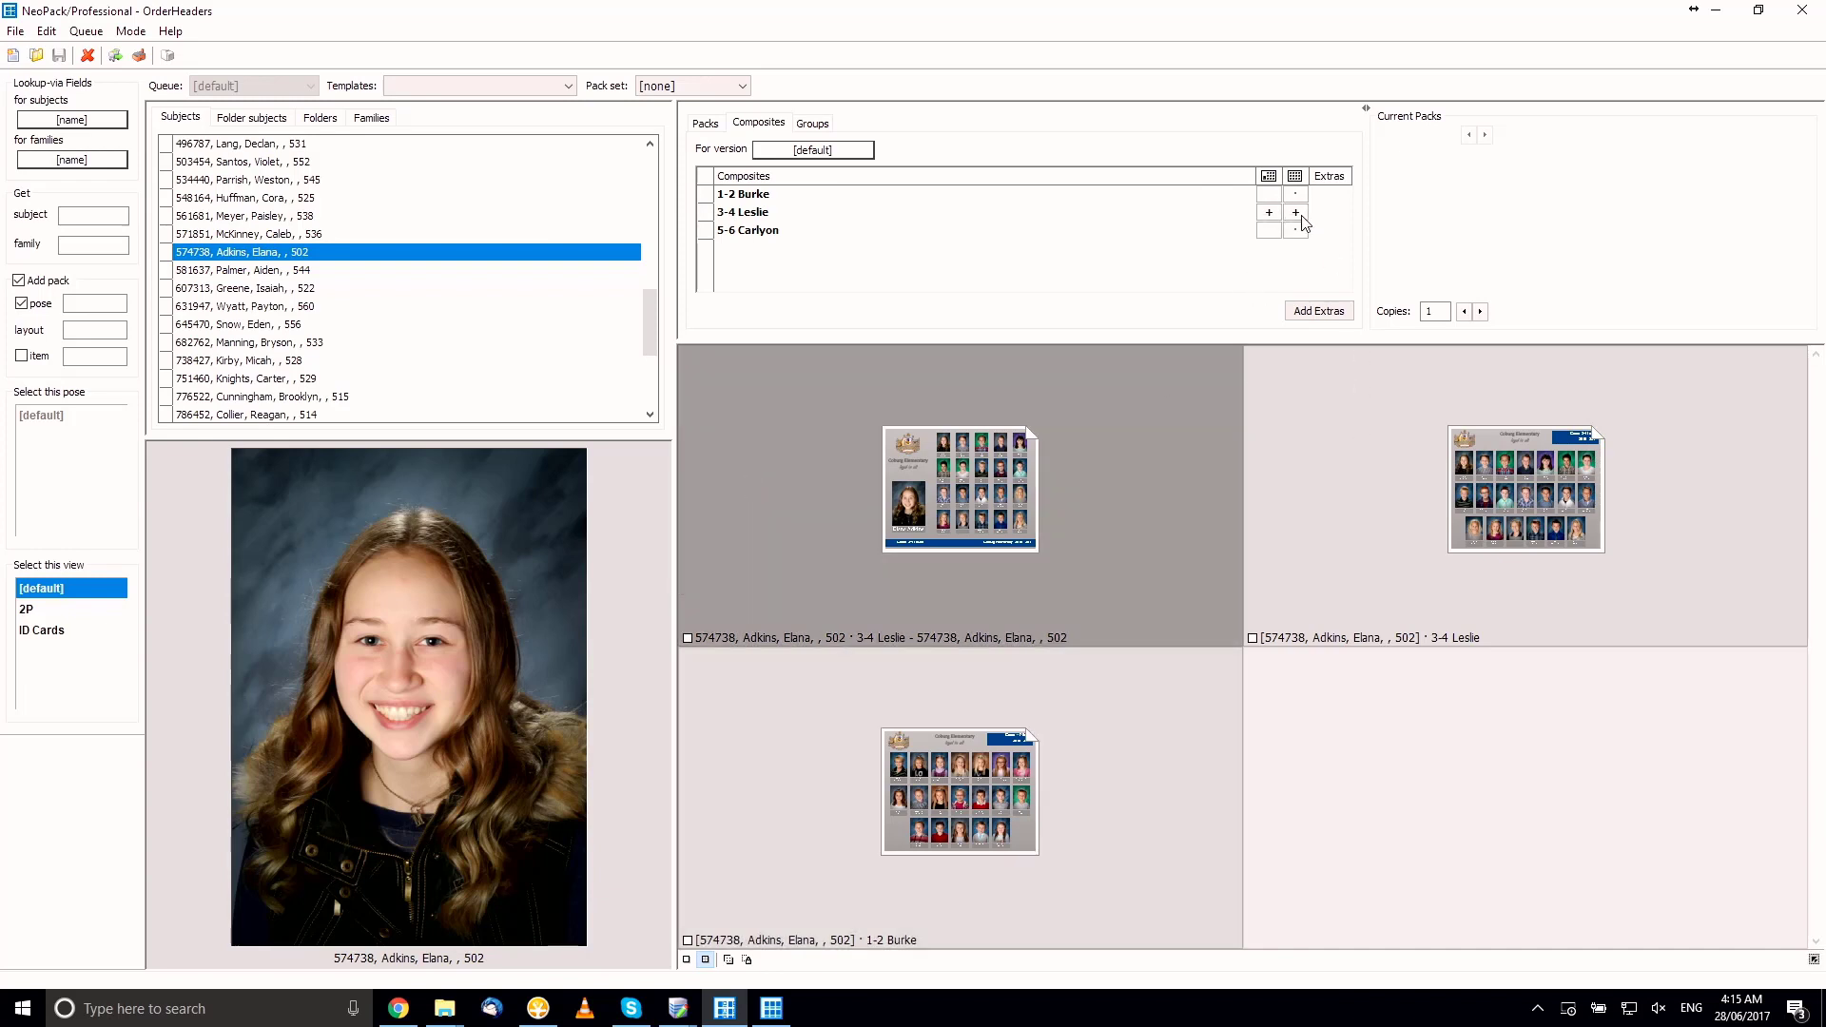
left_click(1369, 435)
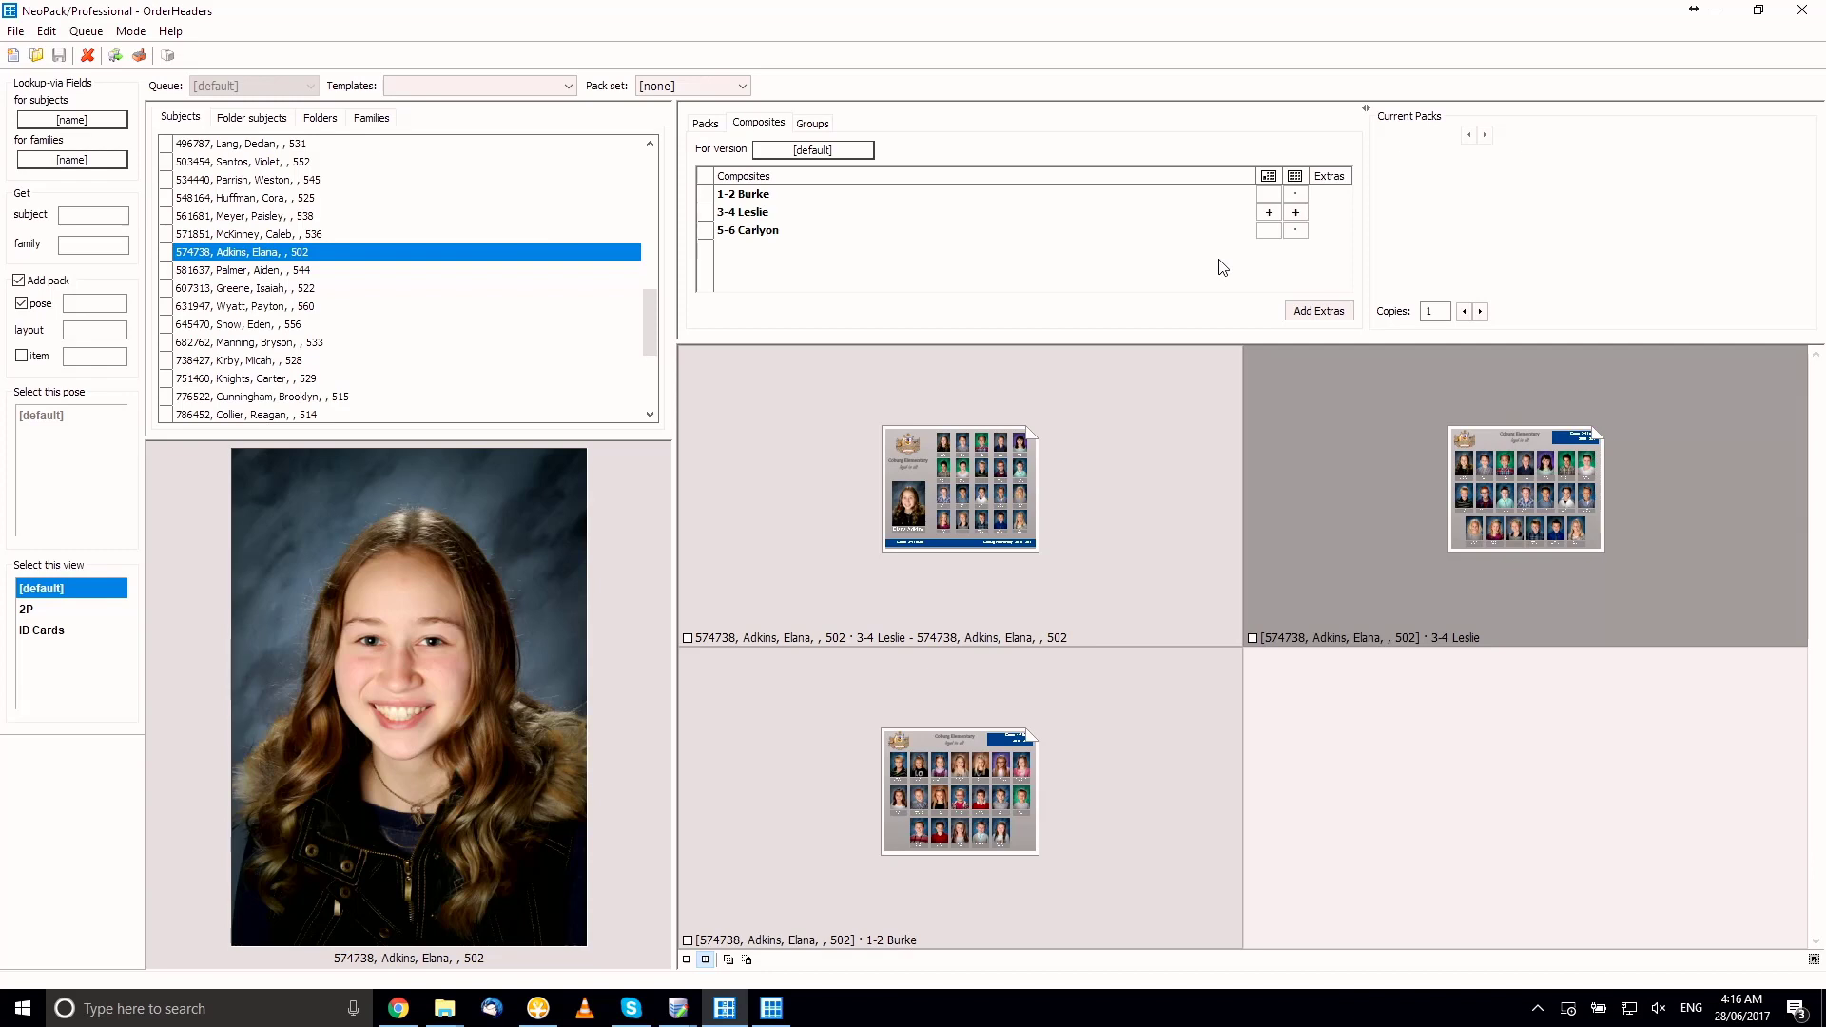
left_click(1299, 198)
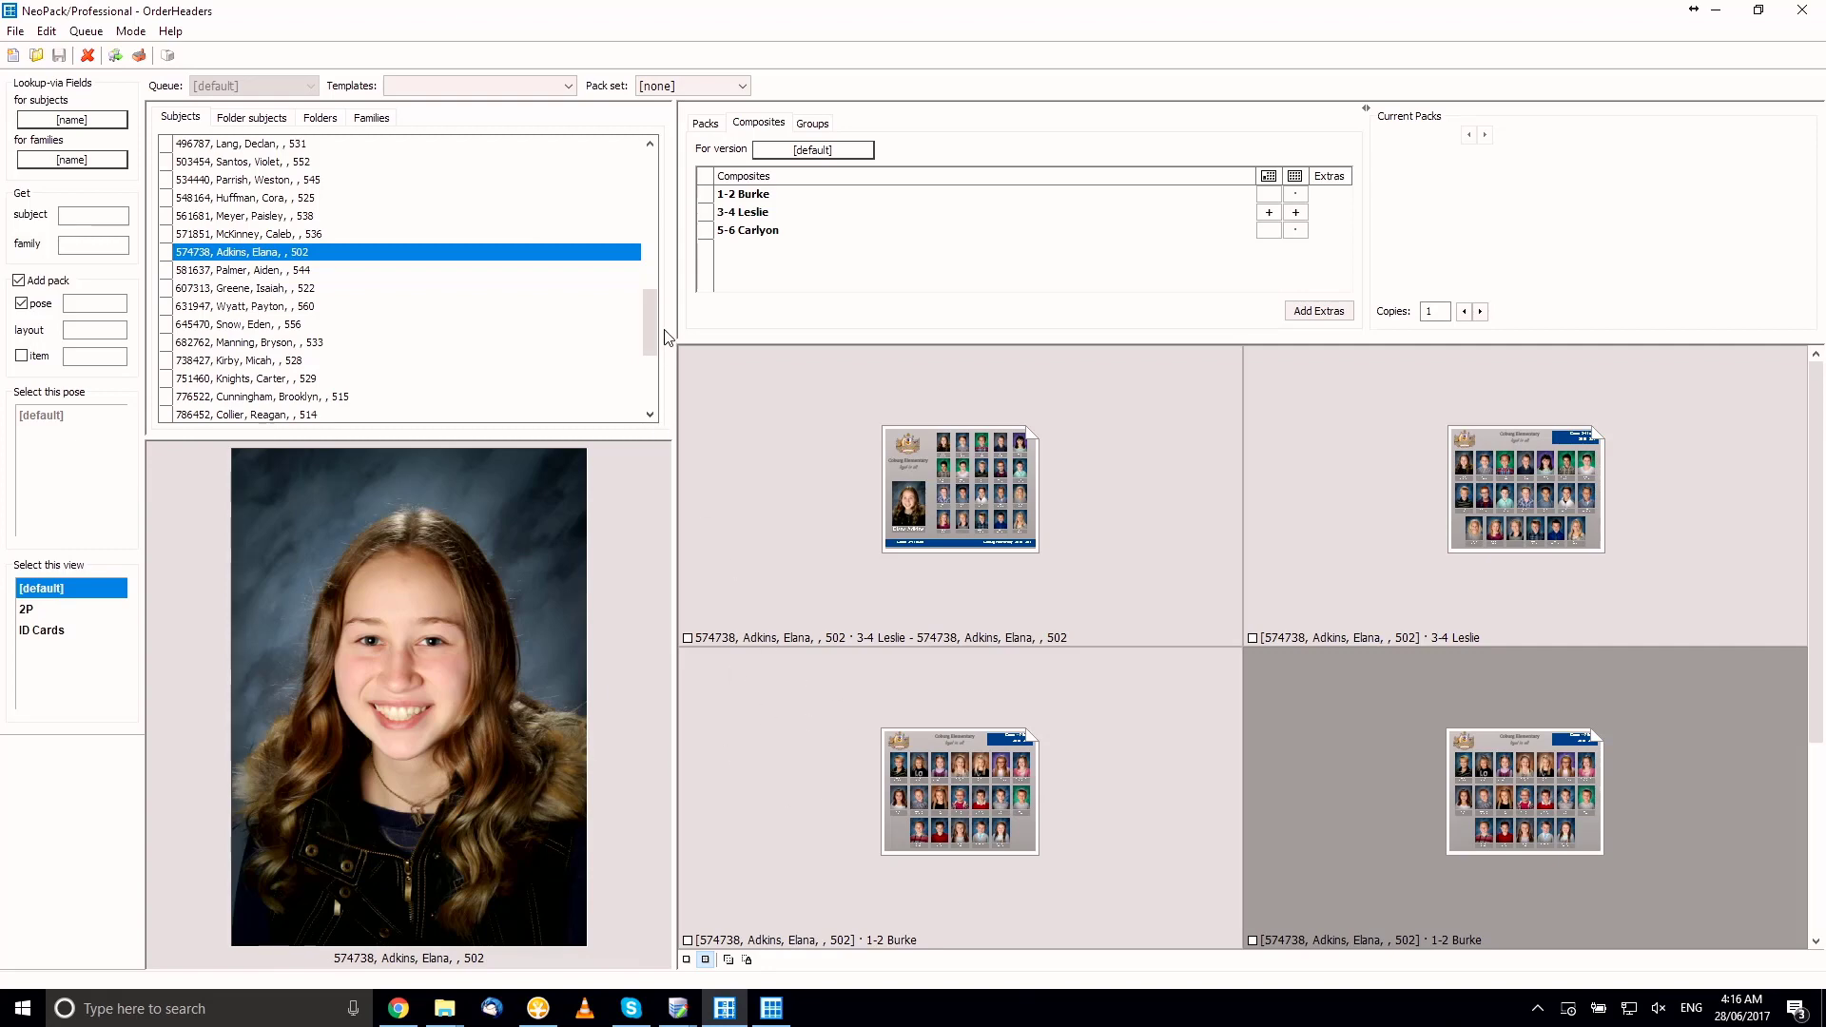
Select a subject from the 5-6 Carlyon class, add their personalised 5-6 Carlyon composite, and show it as a single page
left_click_drag(651, 323, 650, 374)
left_click(328, 364)
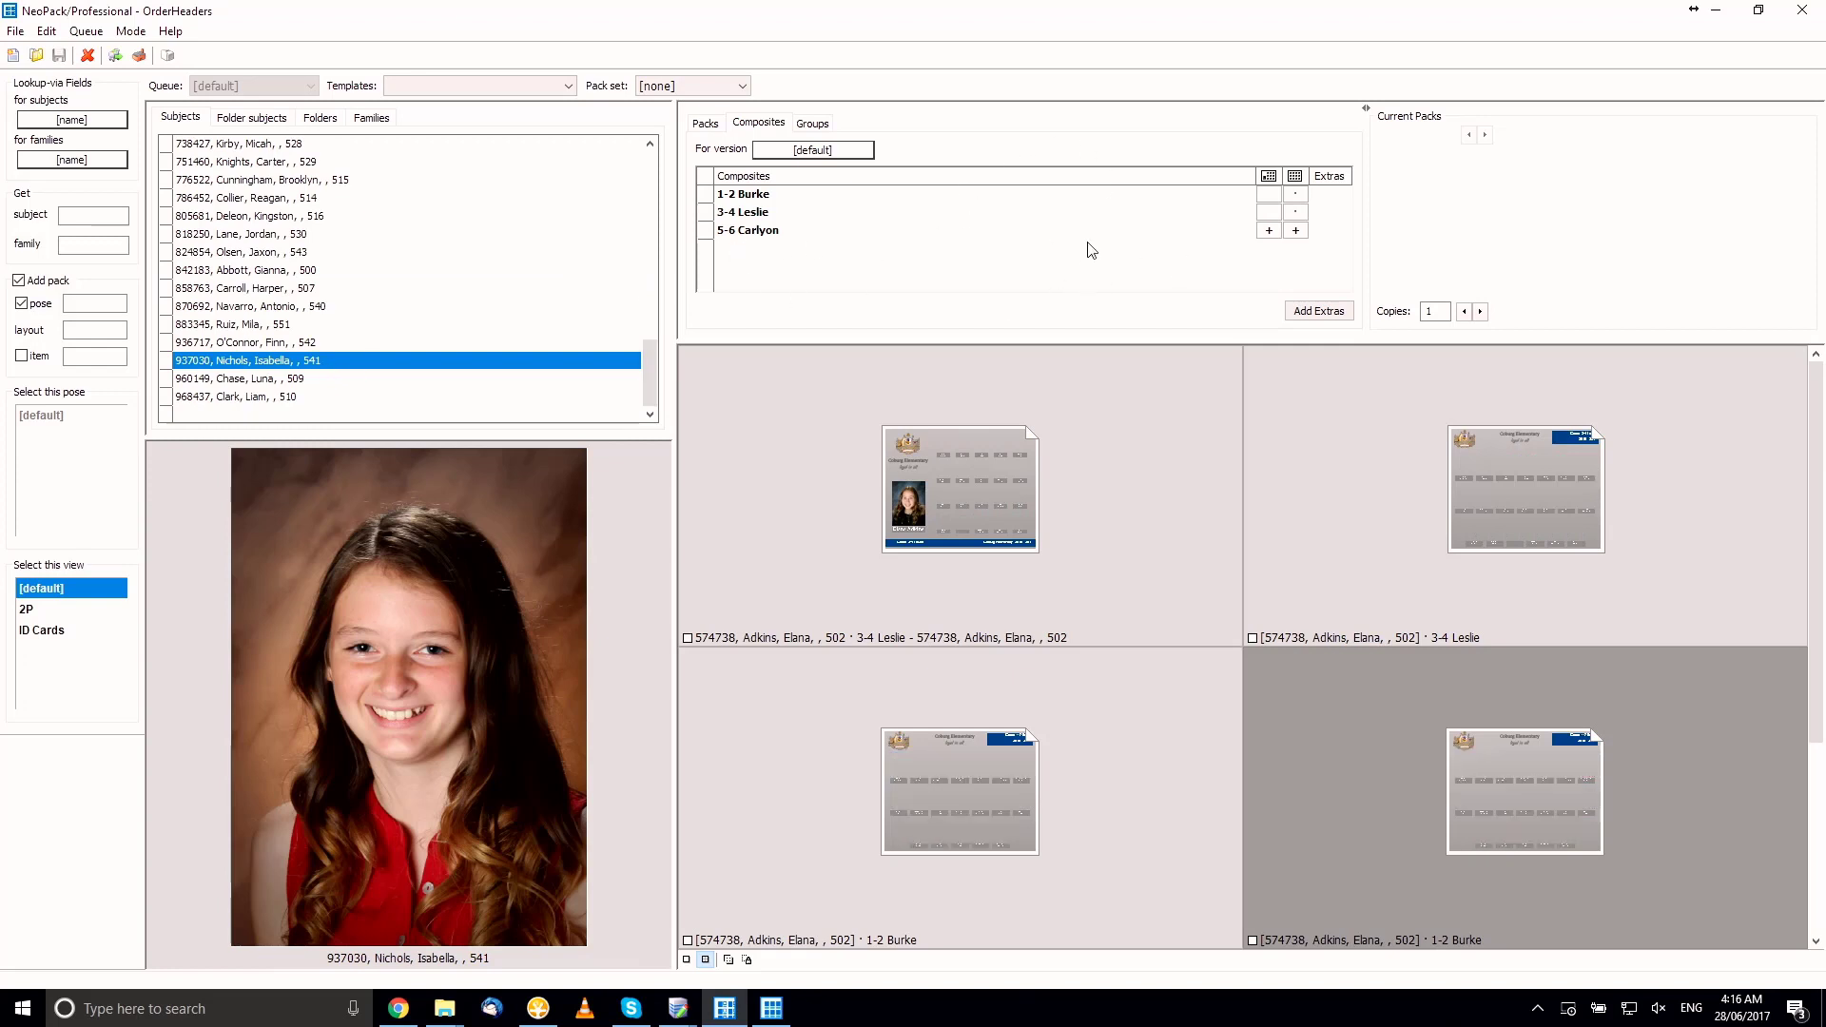
left_click(1272, 230)
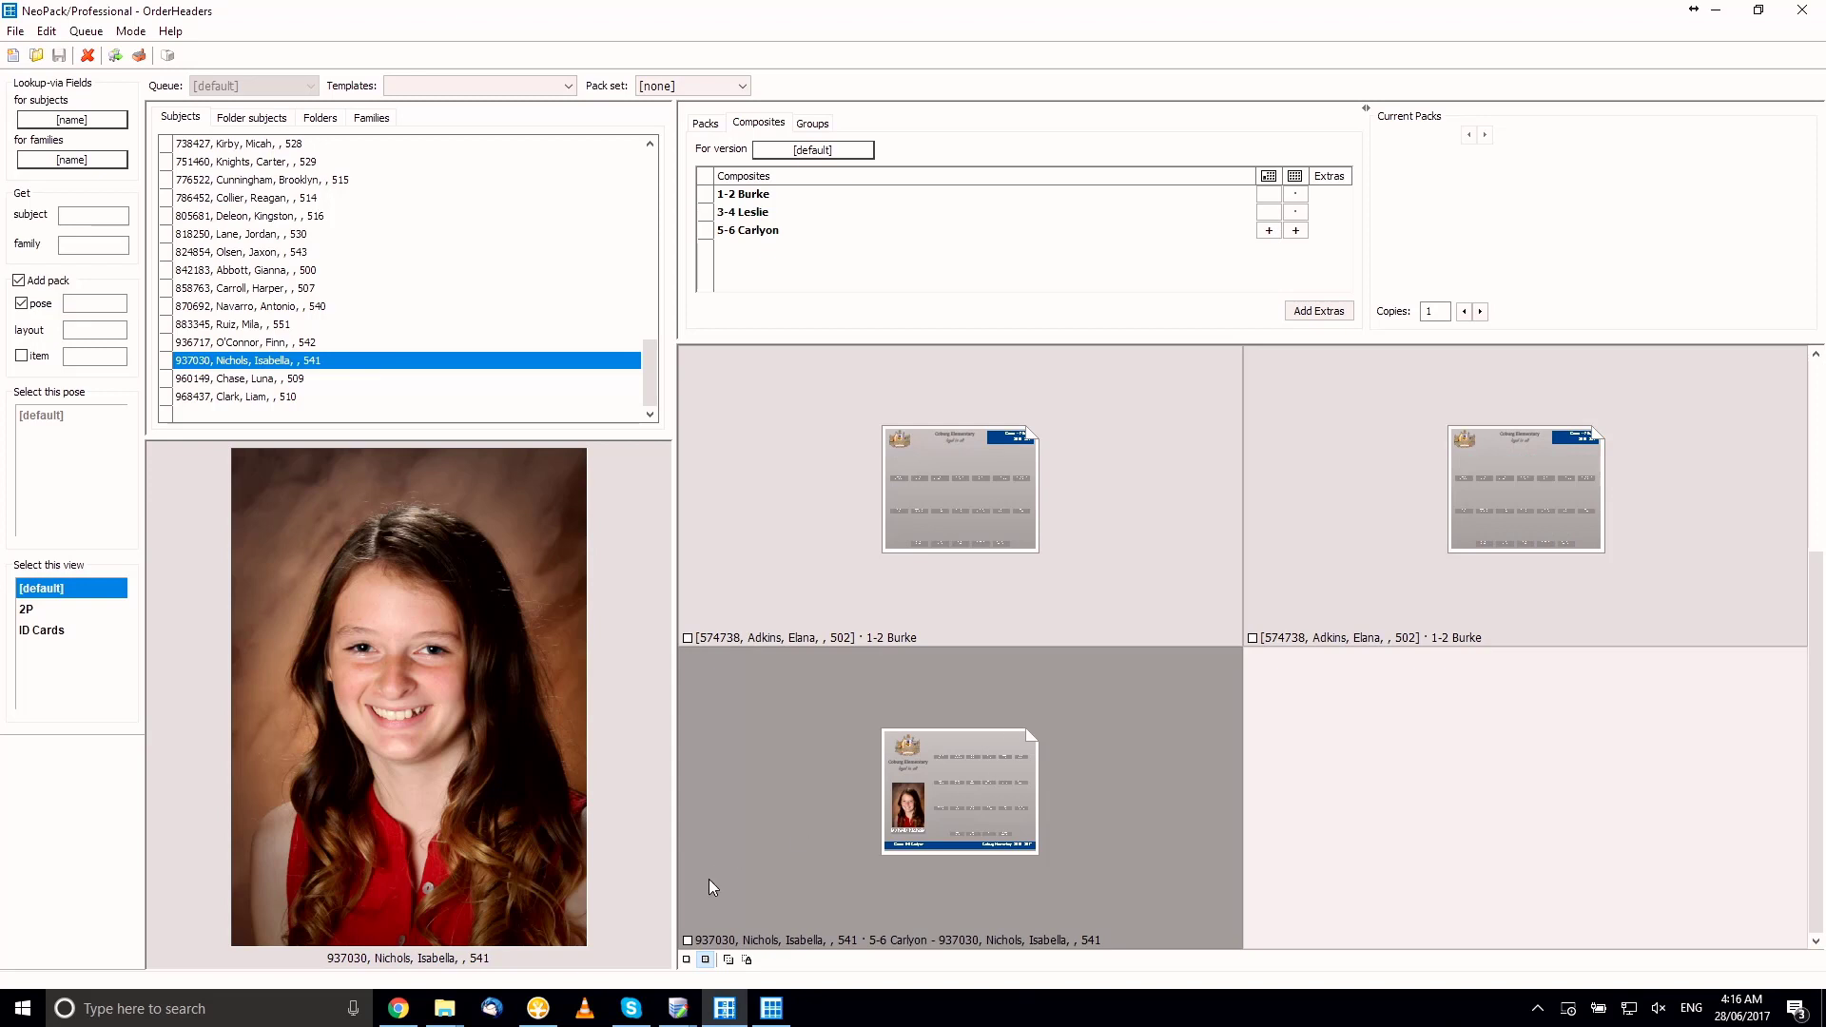
left_click(689, 961)
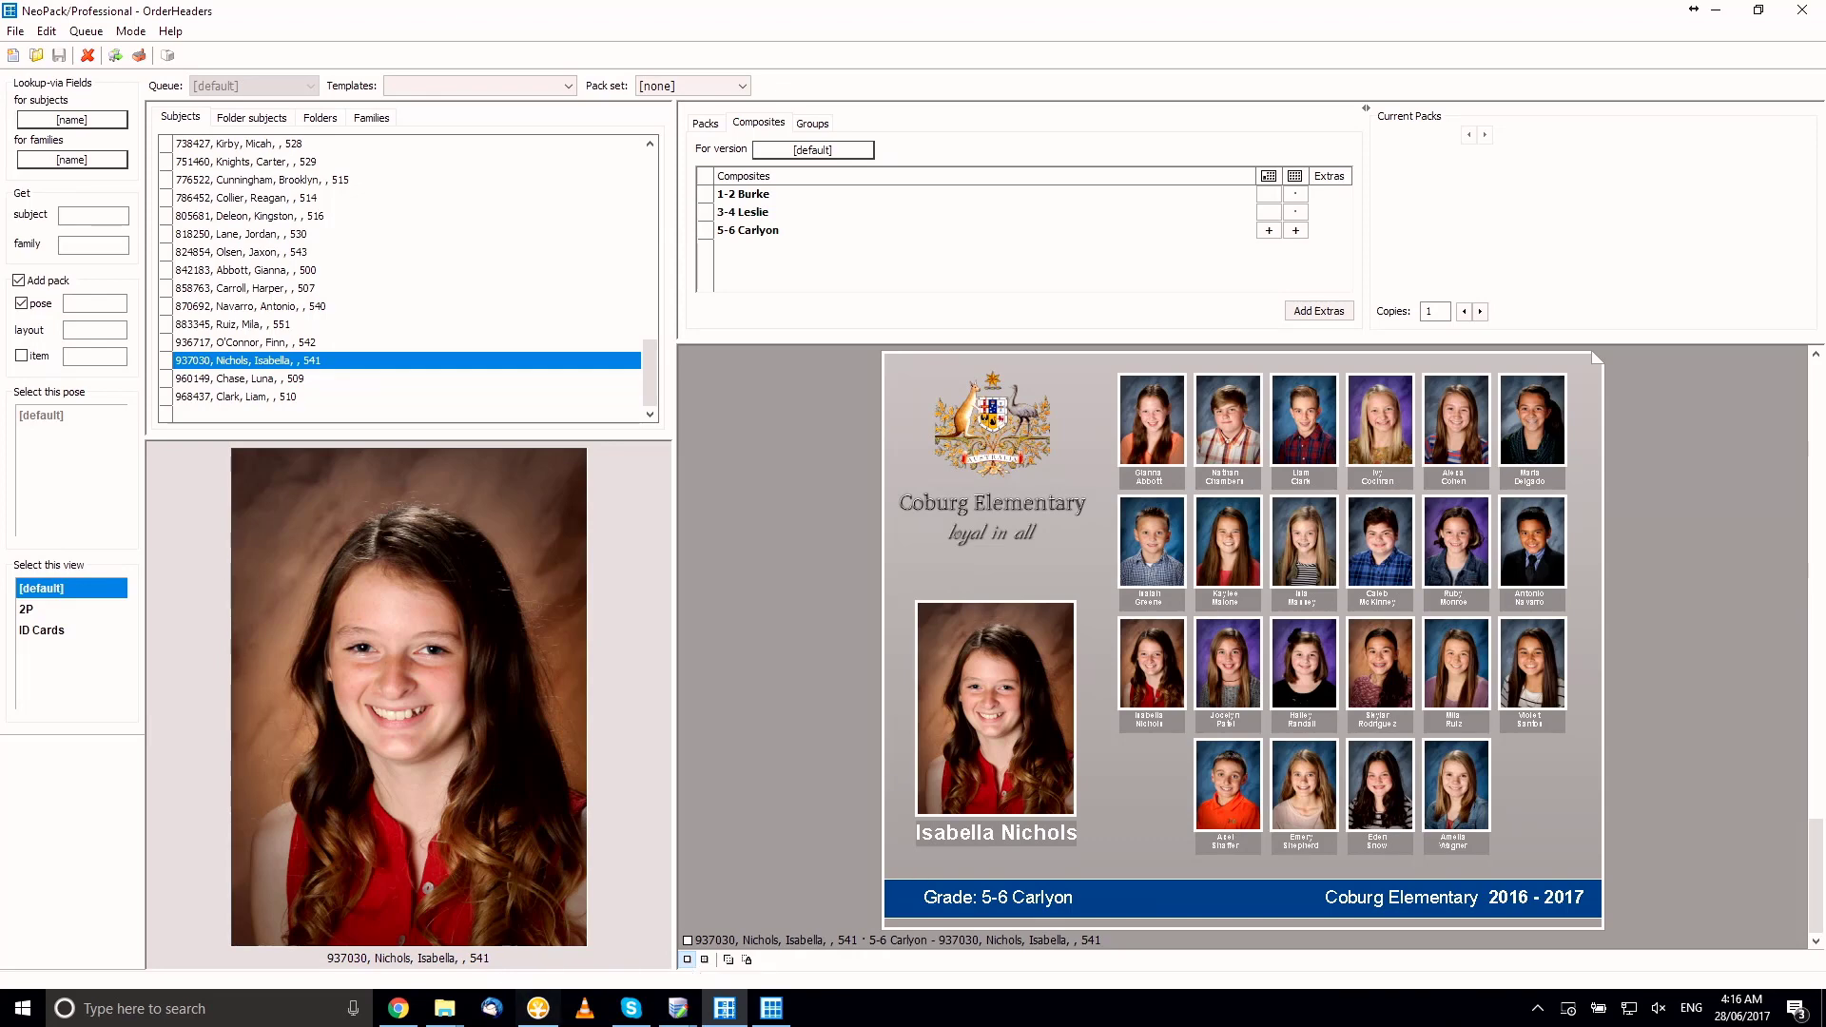
Return the preview to the page grid and delete all the ordered composite pages
left_click(705, 959)
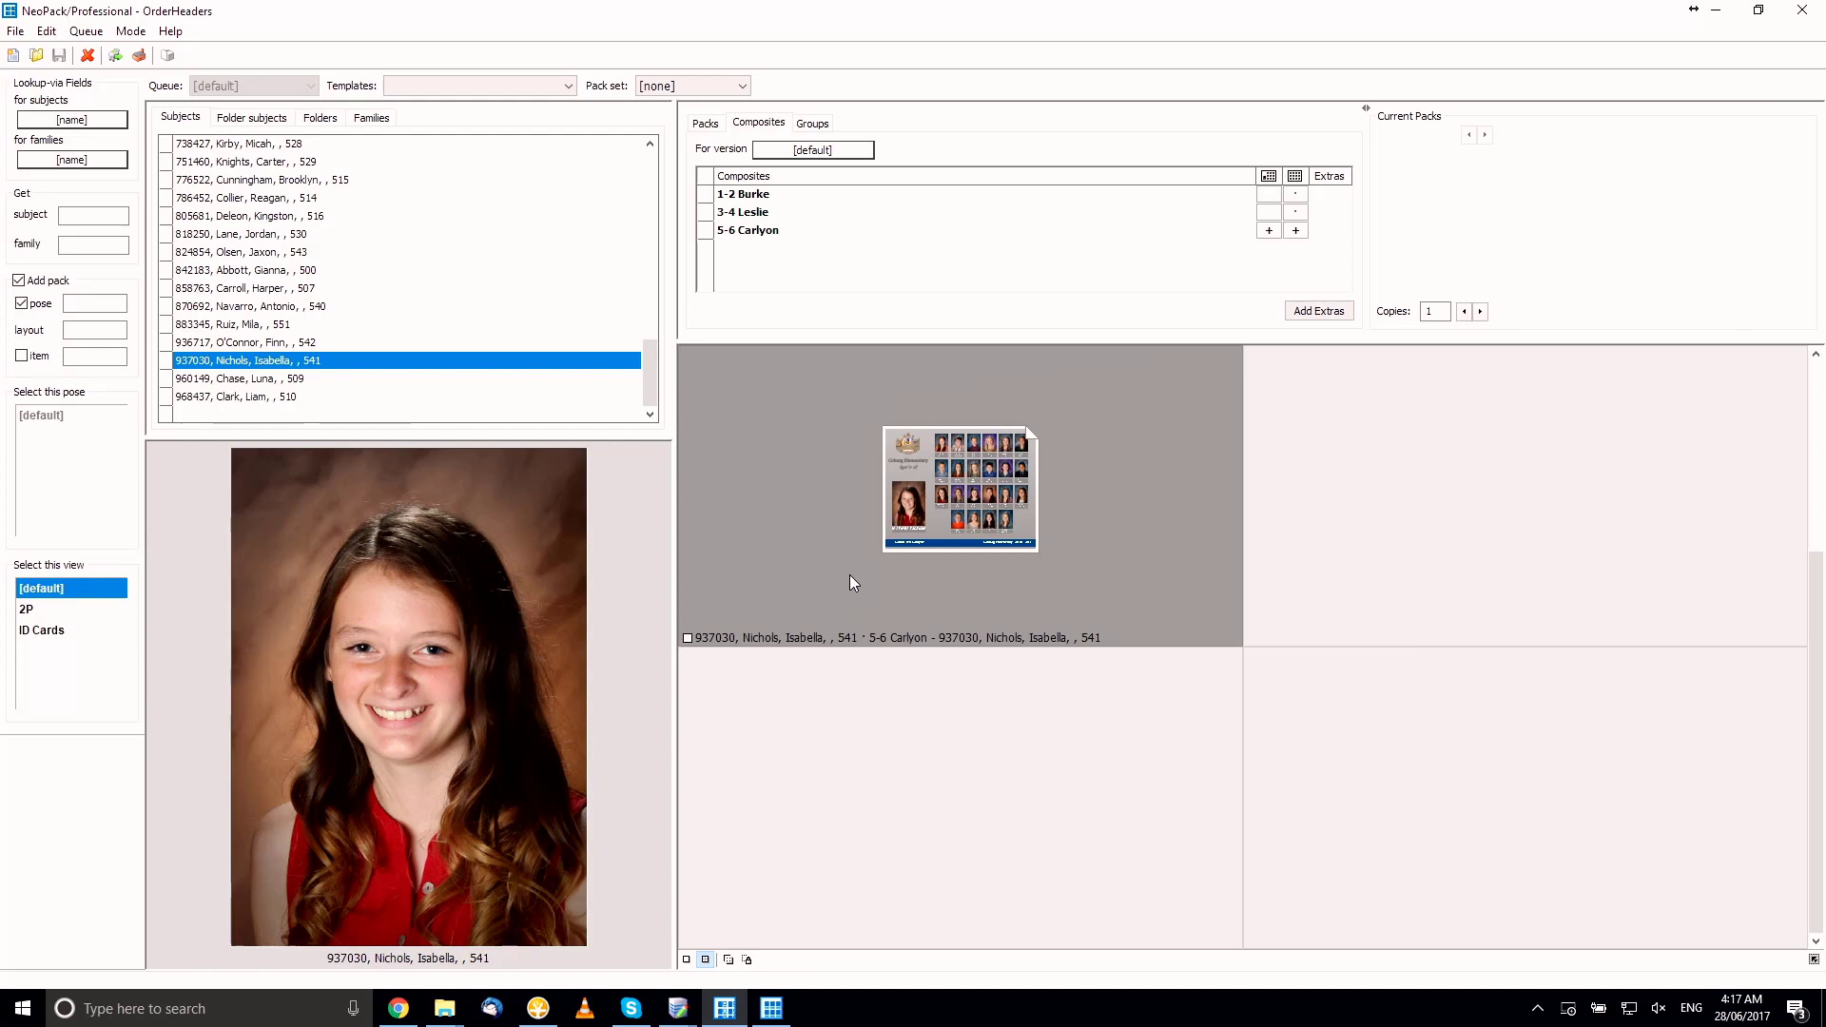
key("Delete")
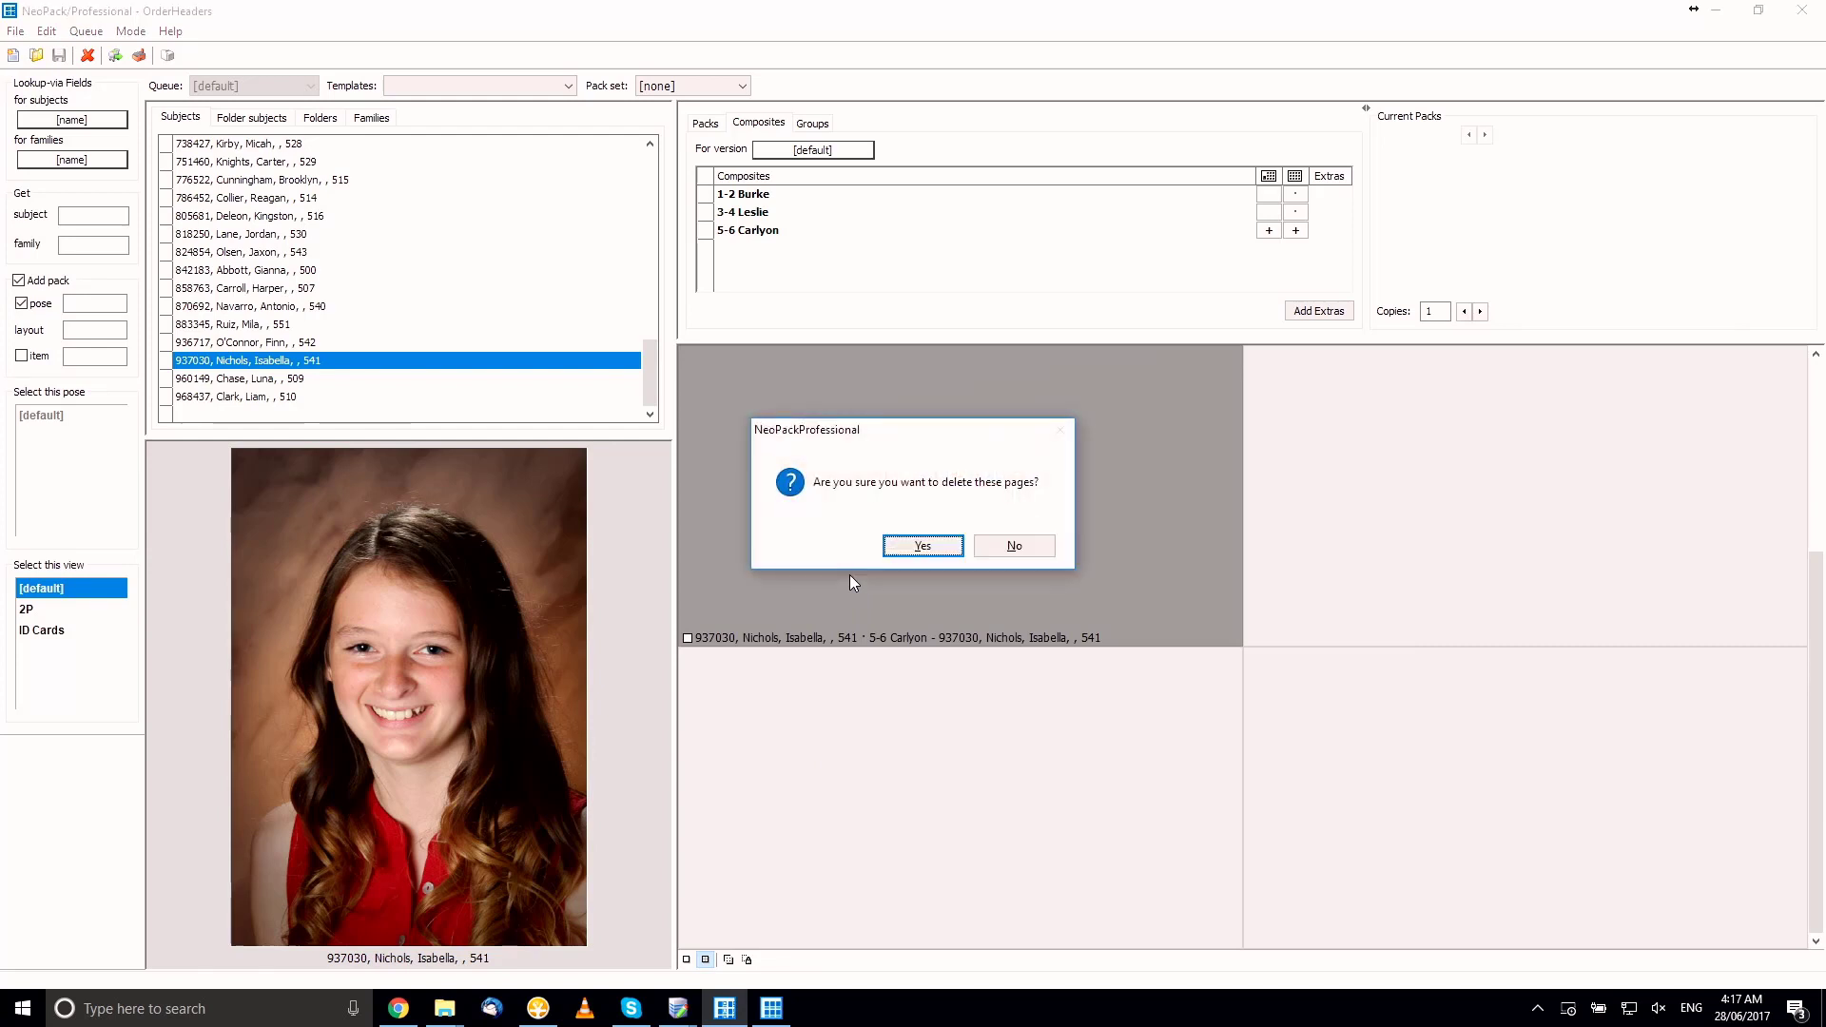
left_click(903, 555)
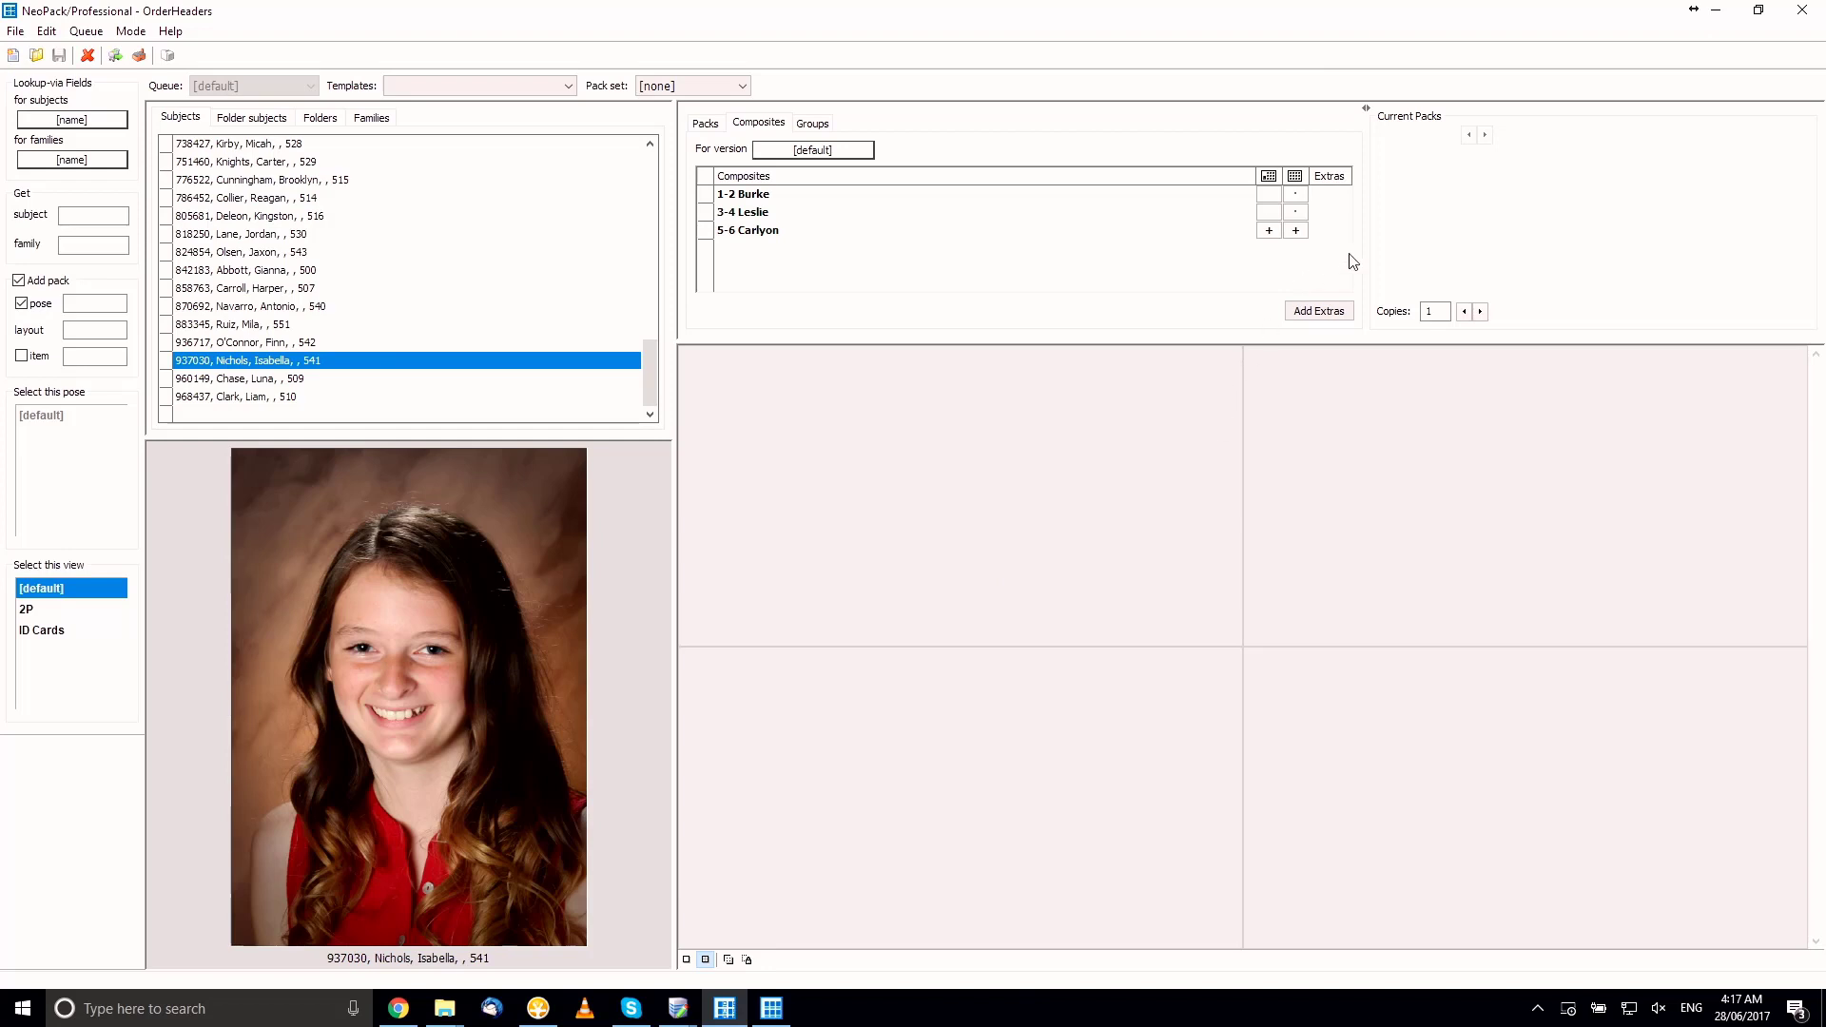
Add extra class composites to the order: 2 of 1-2 Burke, 3 of 3-4 Leslie and 5 of 5-6 Carlyon
left_click(1329, 195)
type("2")
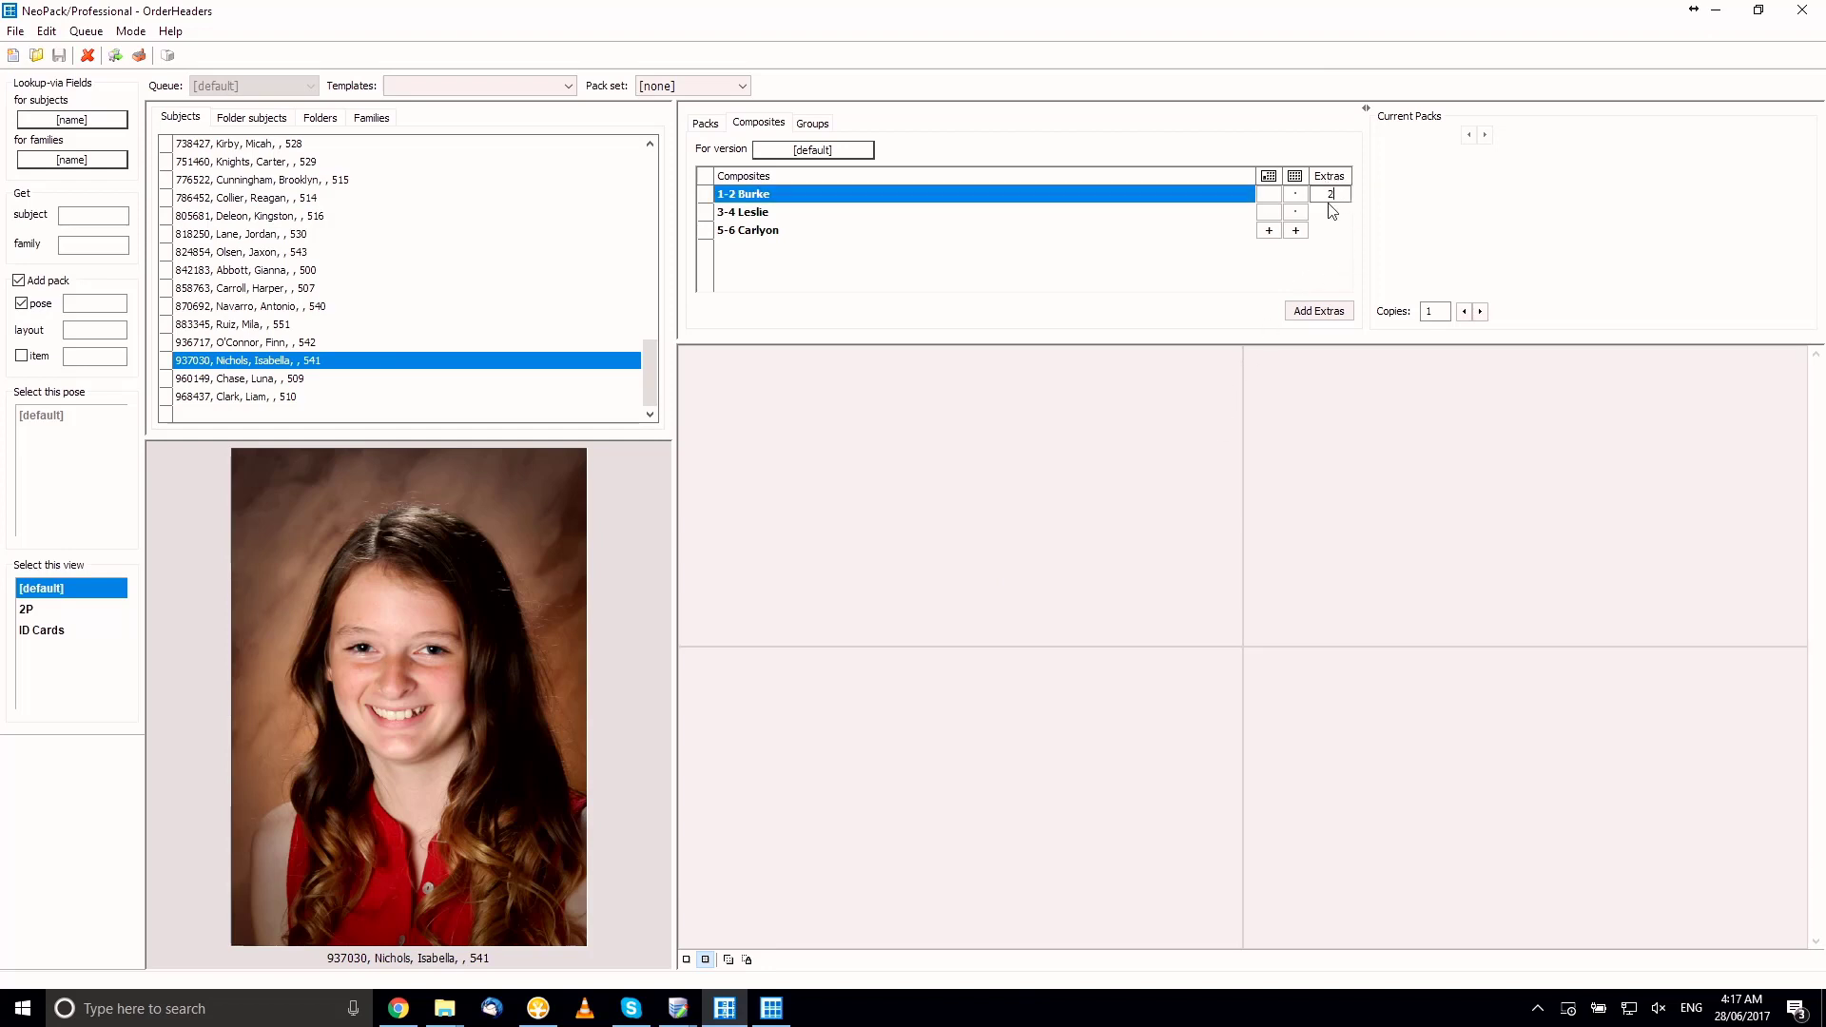
left_click(1332, 213)
type("3")
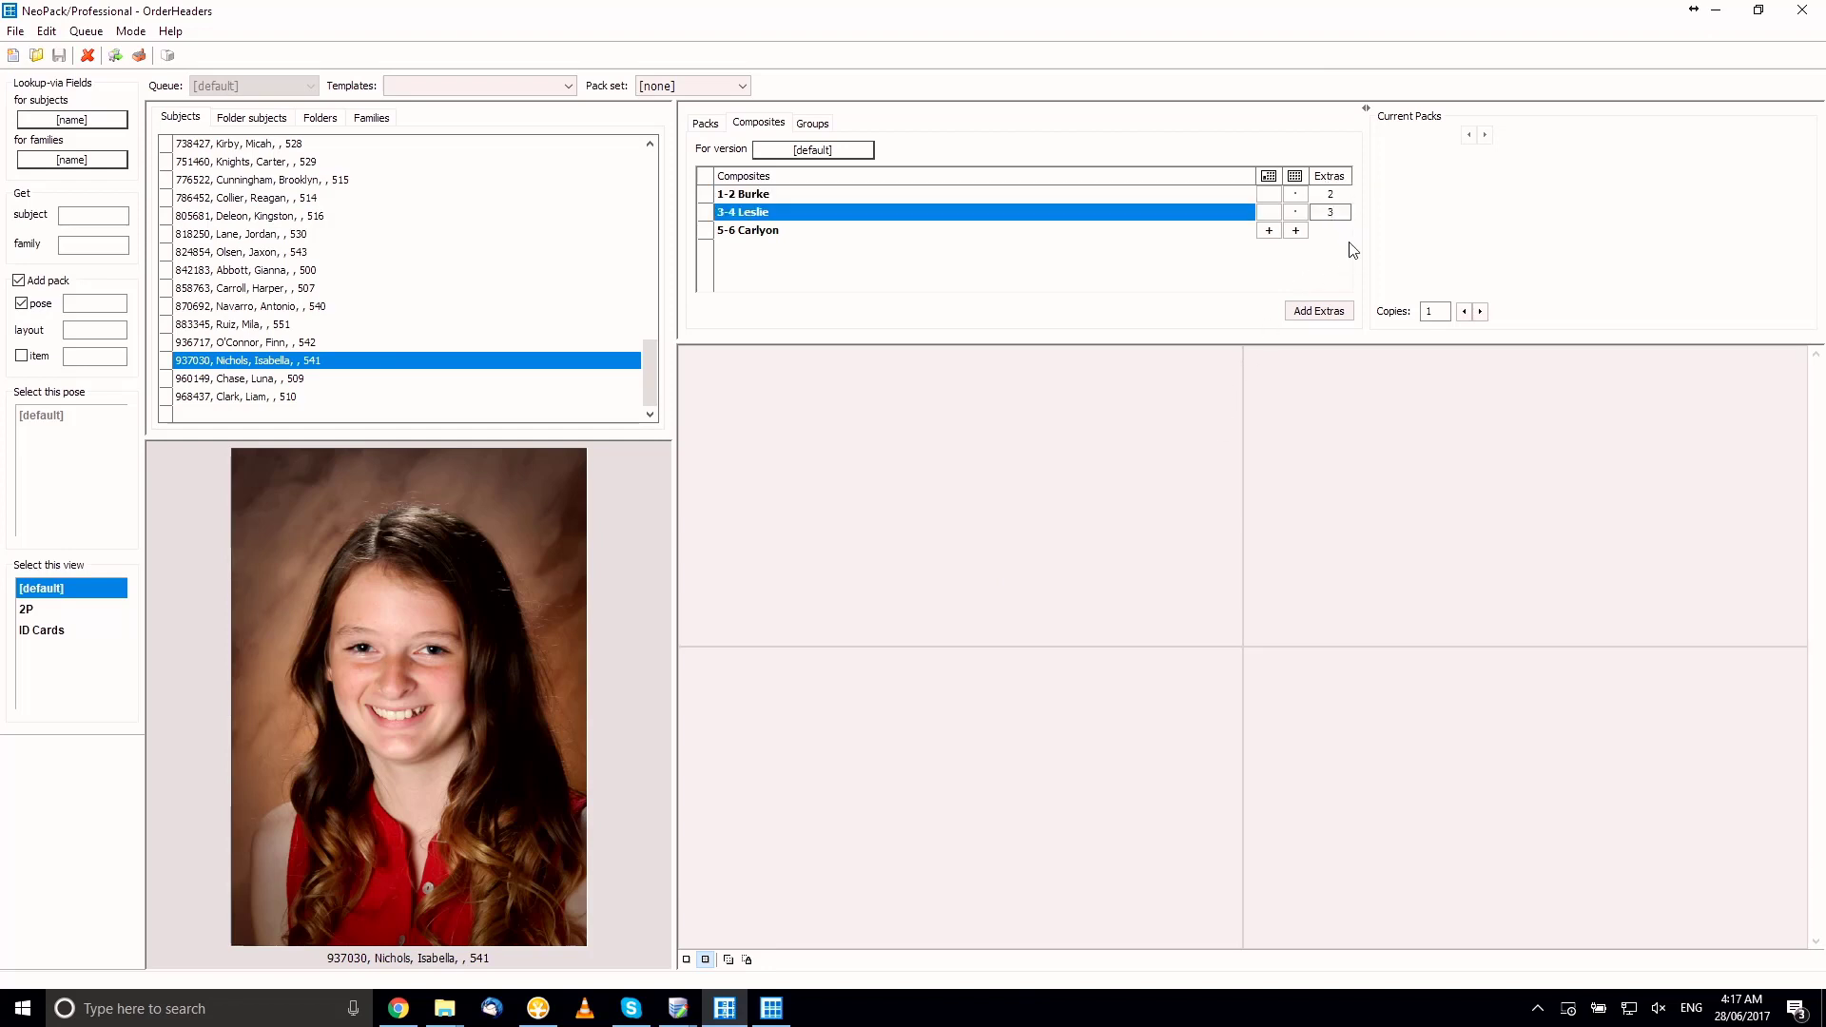
left_click(1334, 232)
type("5")
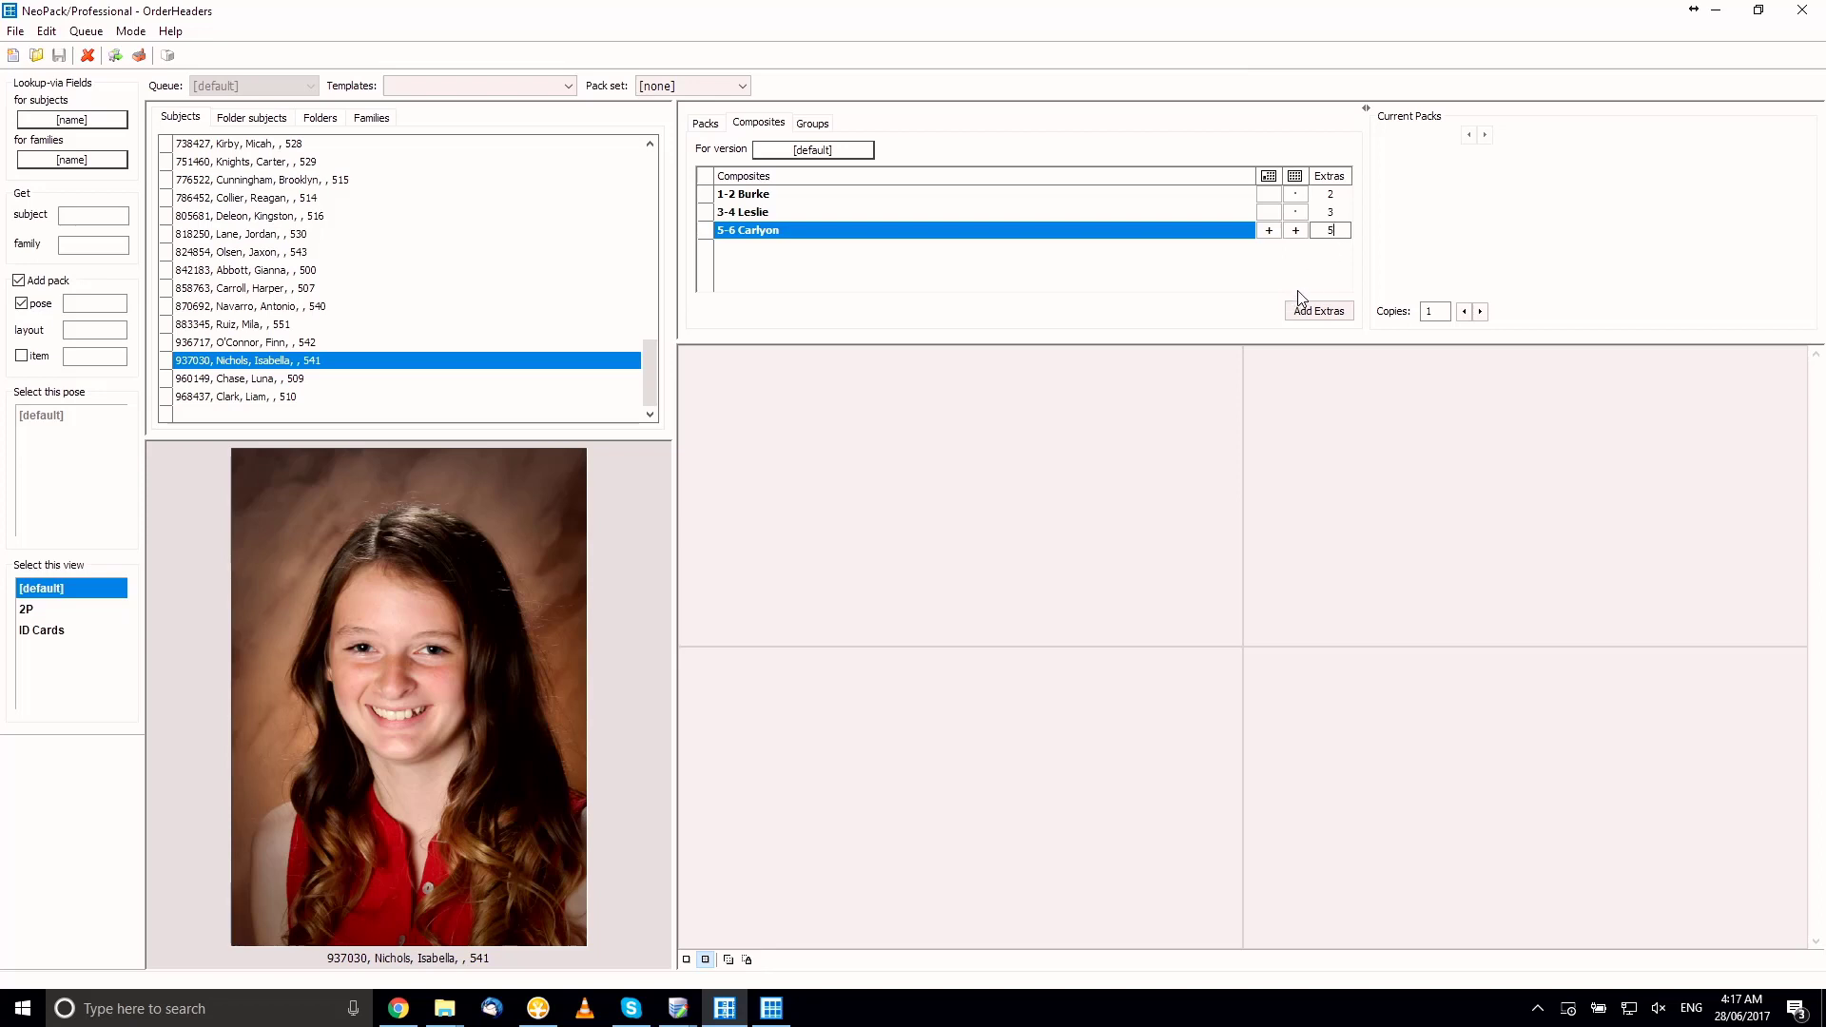
left_click(1327, 315)
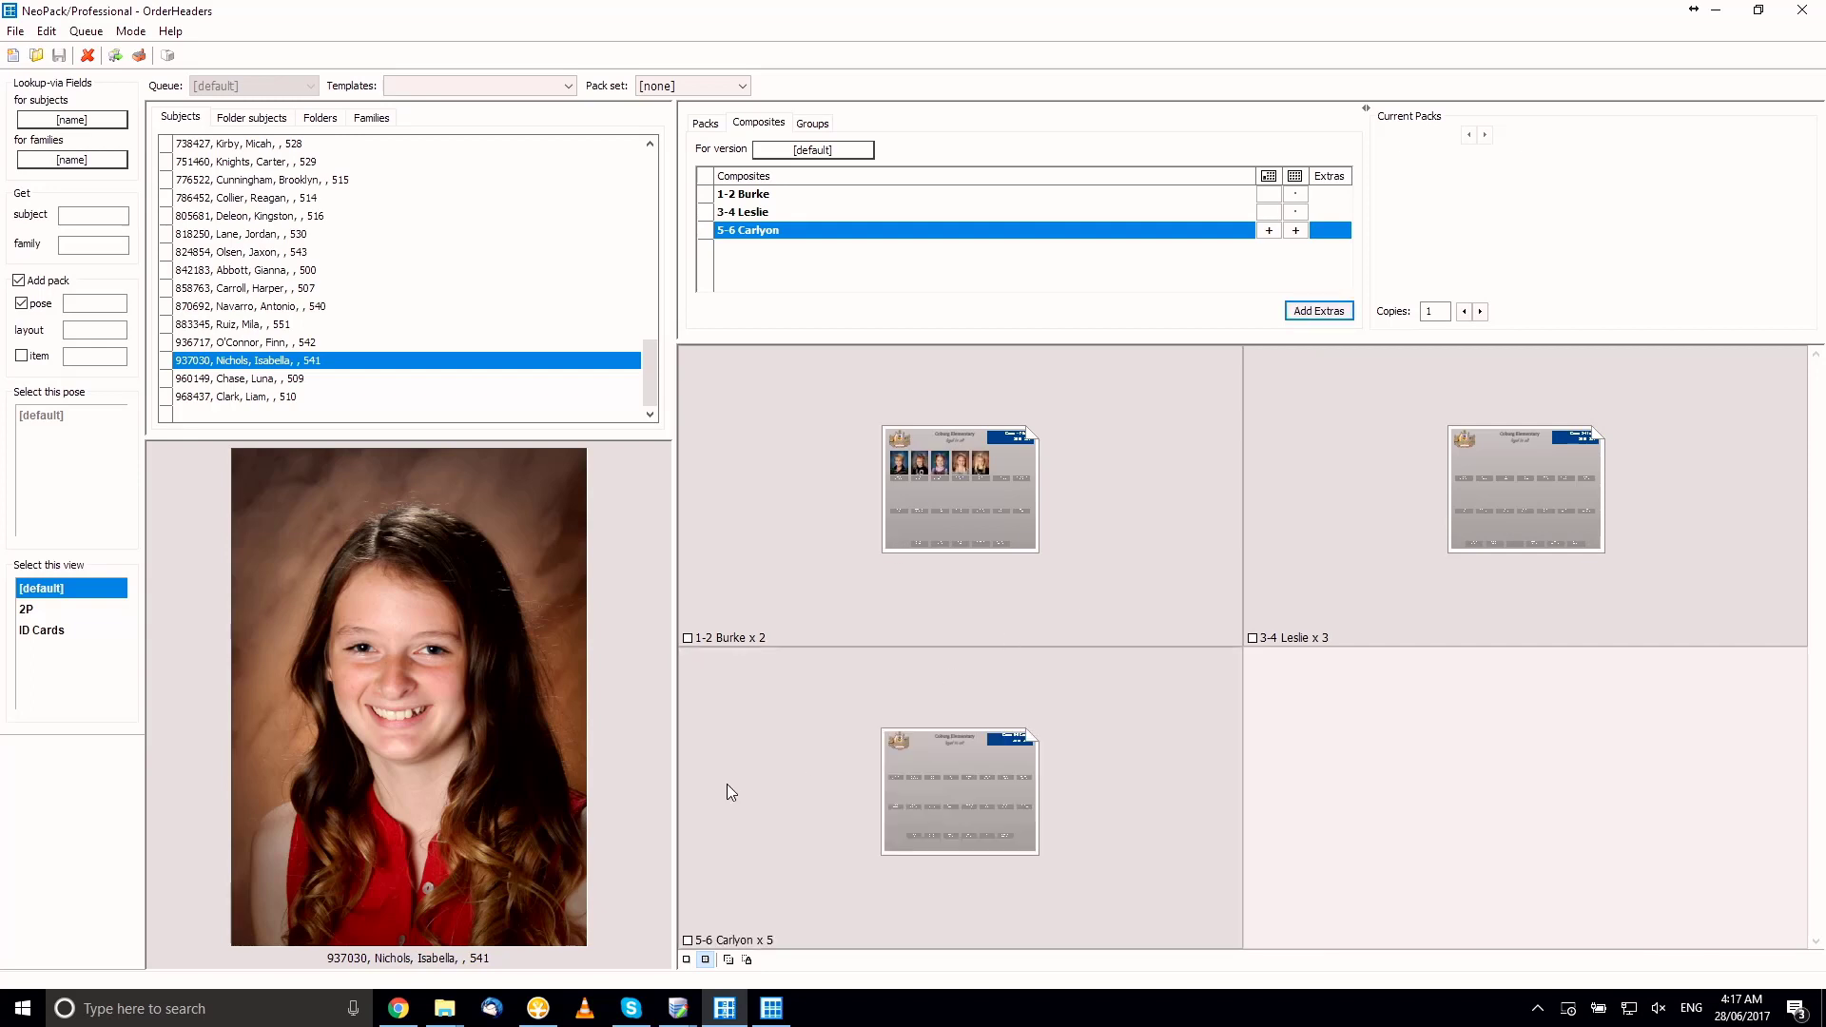
left_click(769, 476)
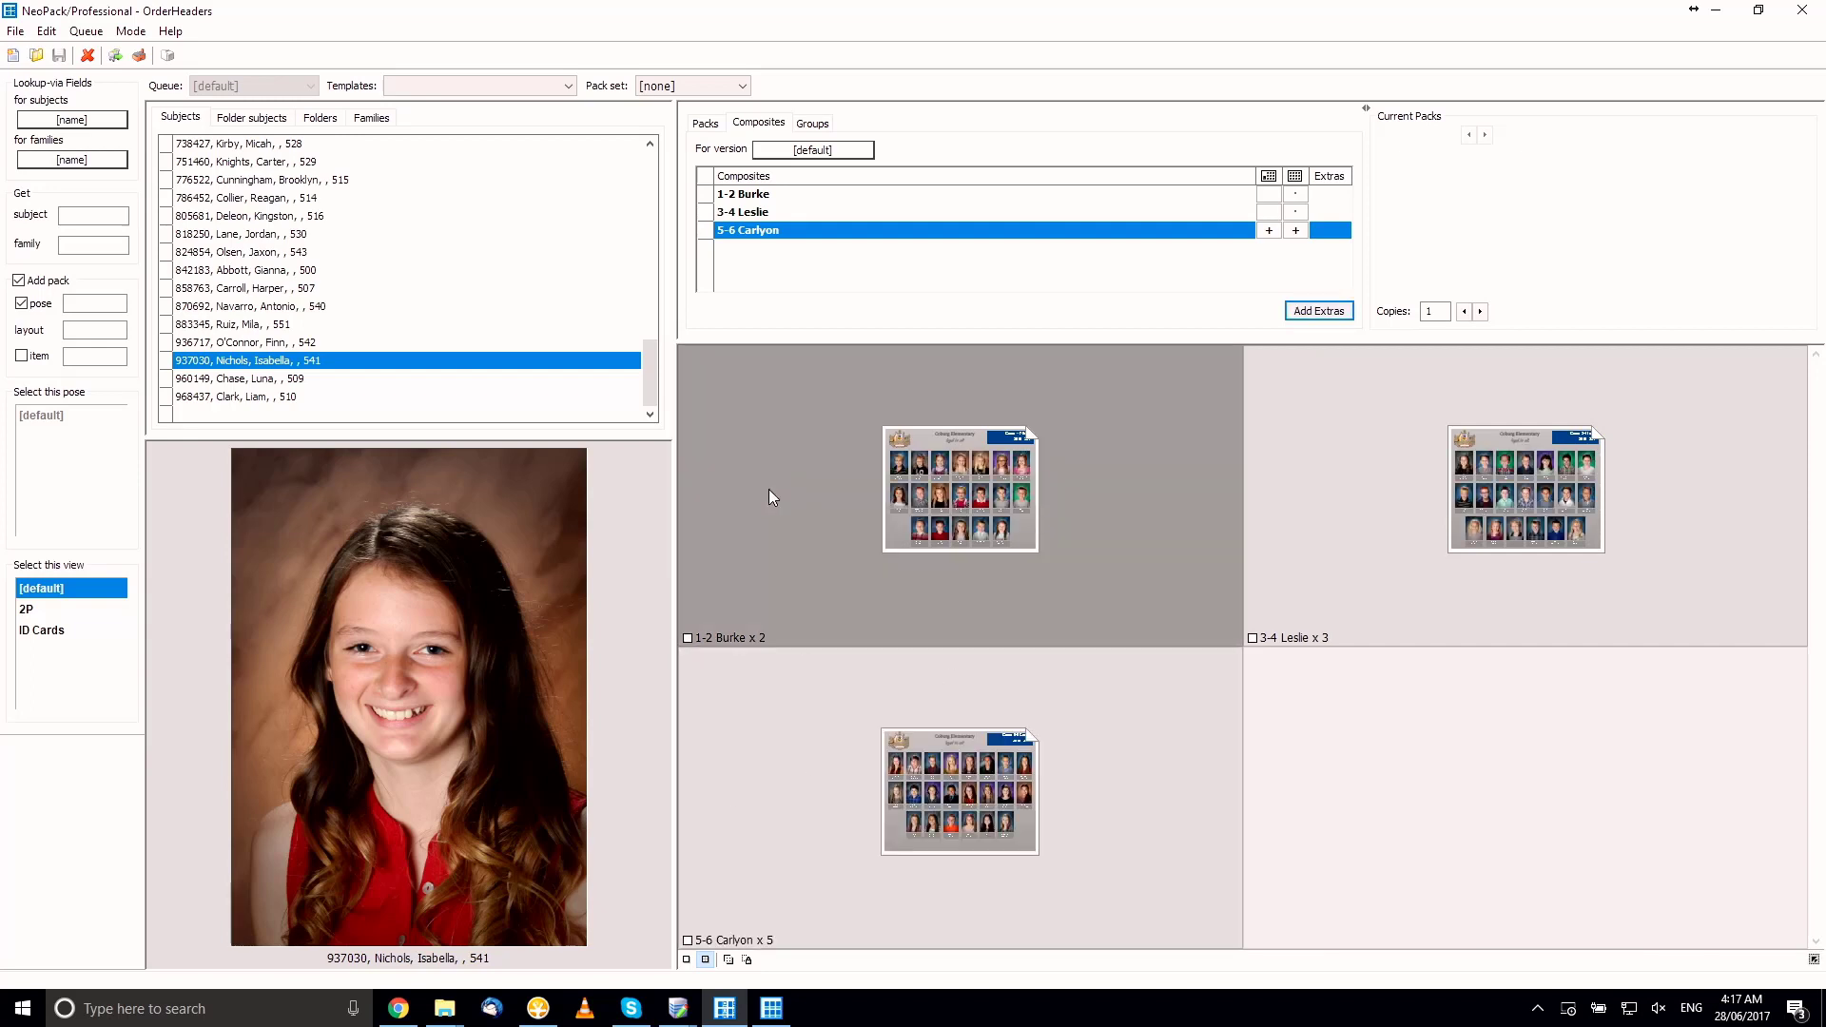